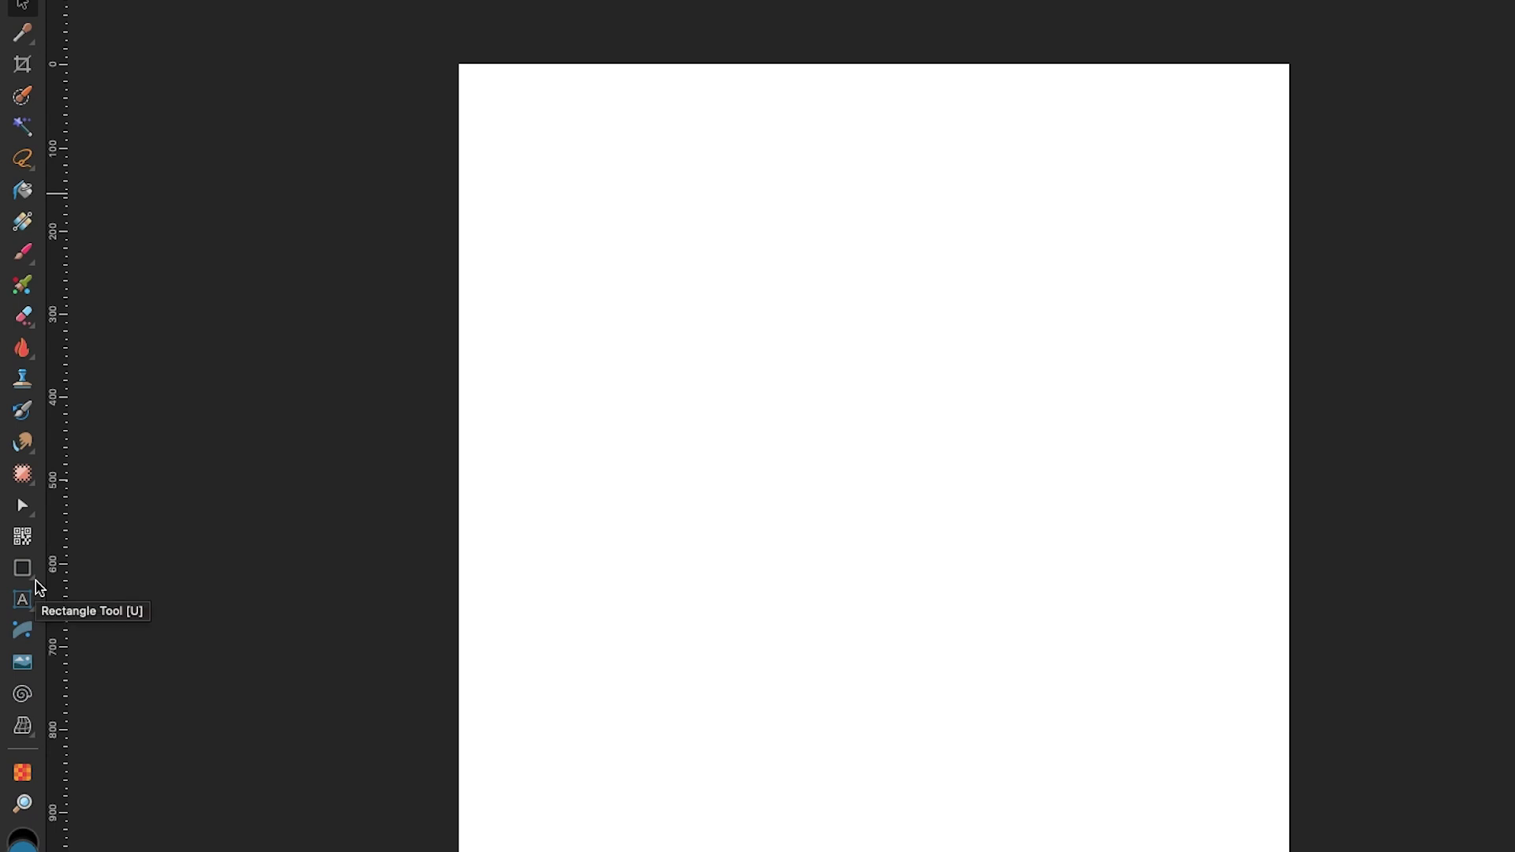
Switch the shape tool to the Ellipse Tool from the Tools panel flyout
{"action": "left_click", "coordinate": [34, 583]}
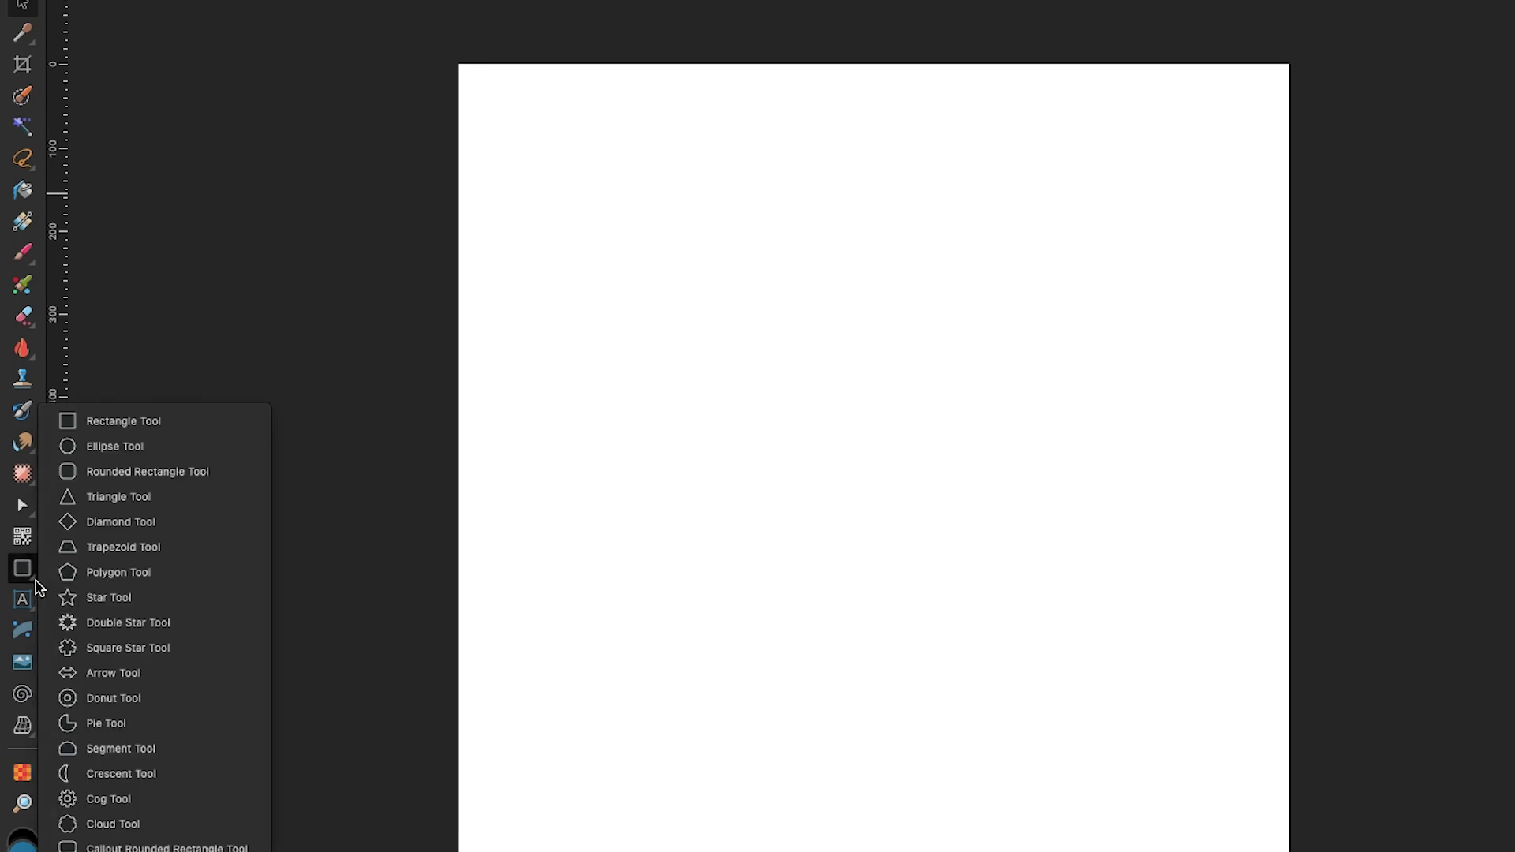
{"action": "left_click", "coordinate": [122, 453]}
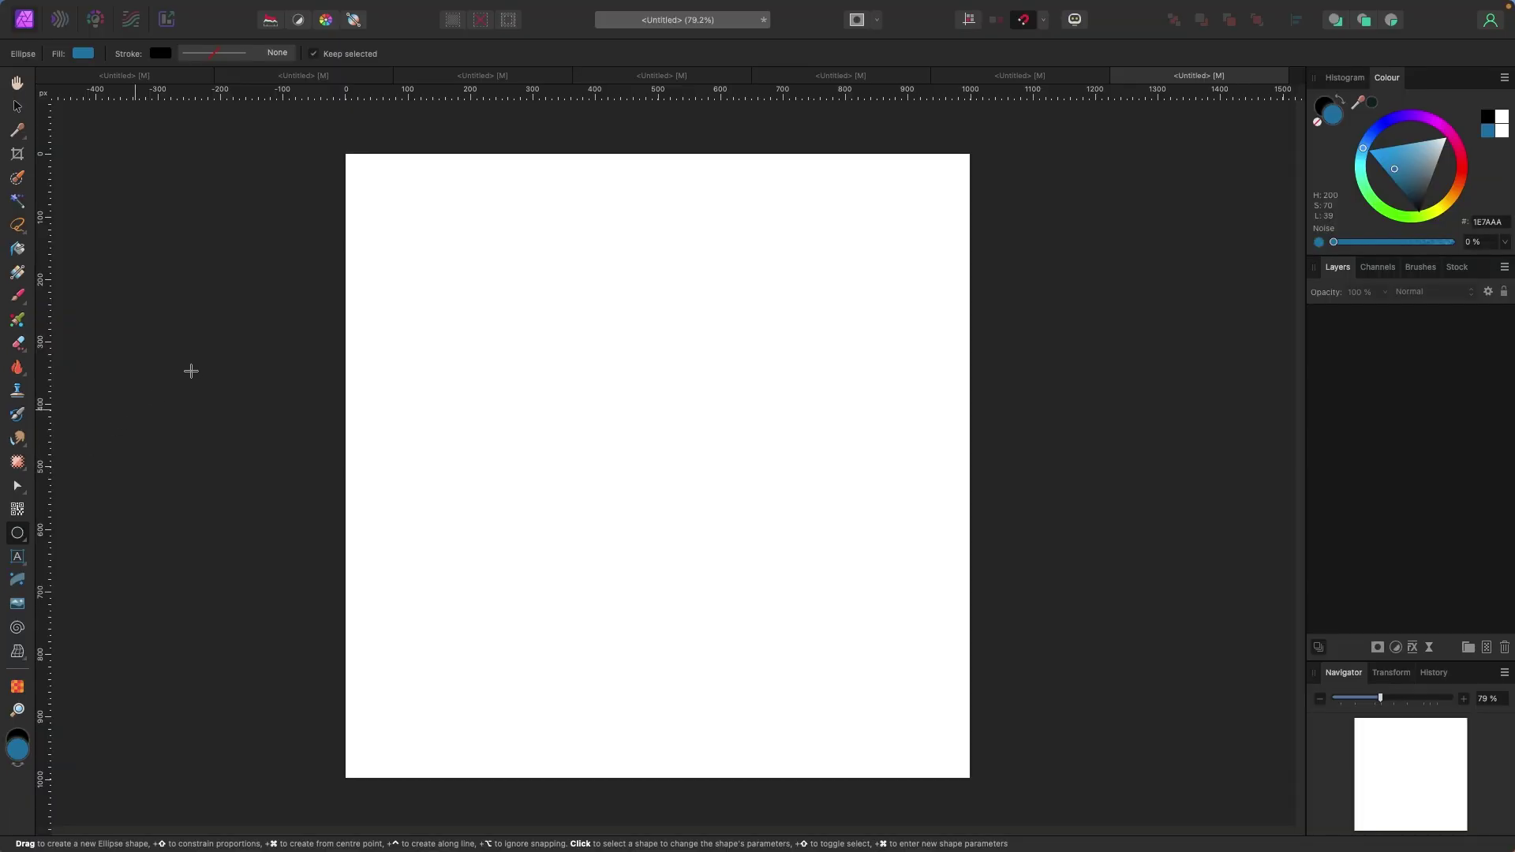
{"action": "left_click", "coordinate": [556, 10]}
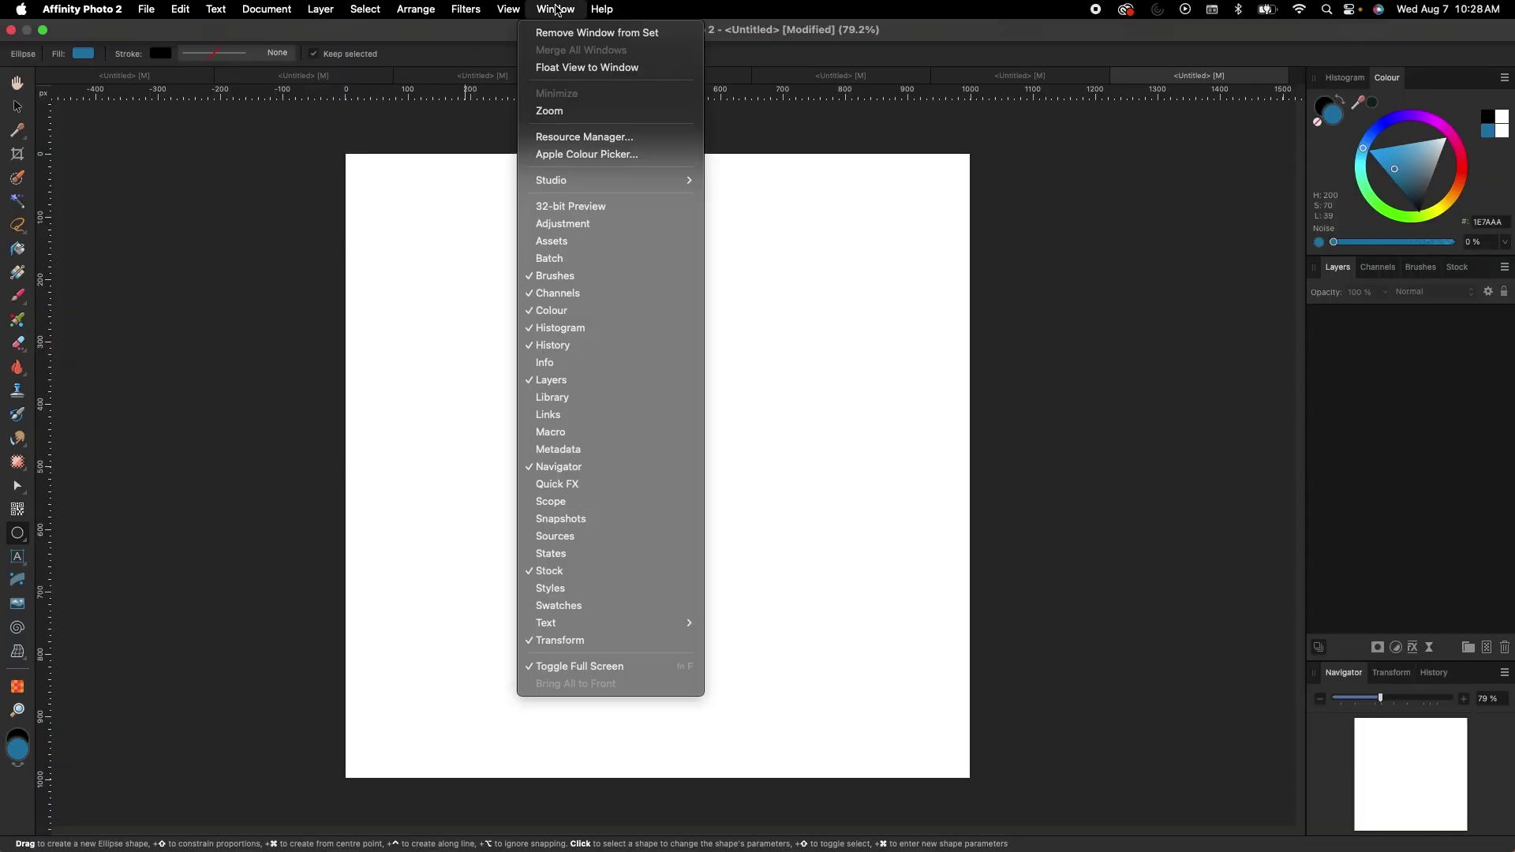
Reset the studio panels to default and draw a large blue circle about 636.9 px across
{"action": "mouse_move", "coordinate": [585, 181]}
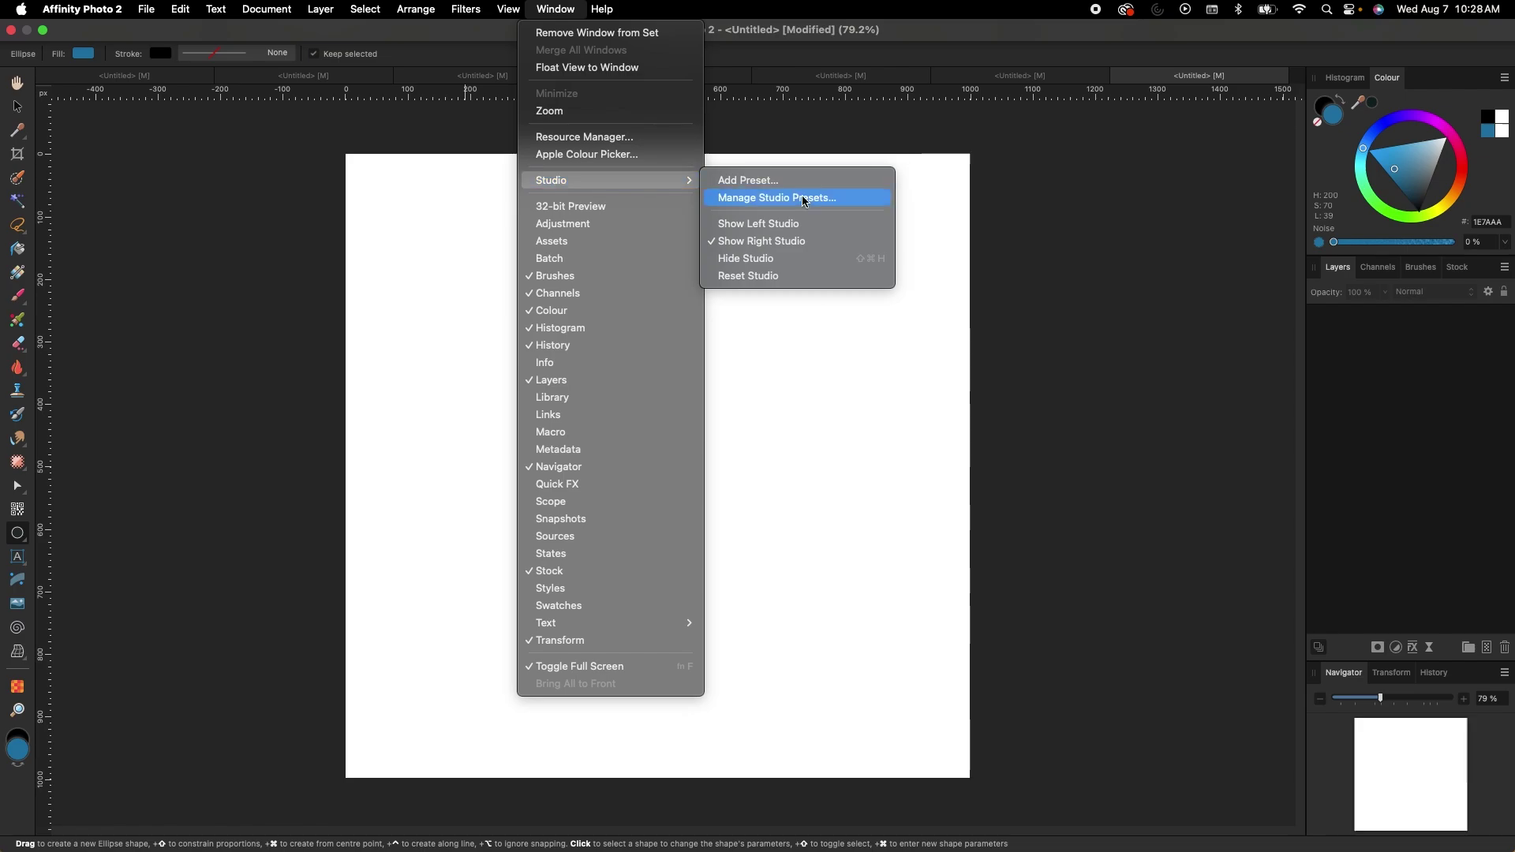
{"action": "left_click", "coordinate": [805, 280]}
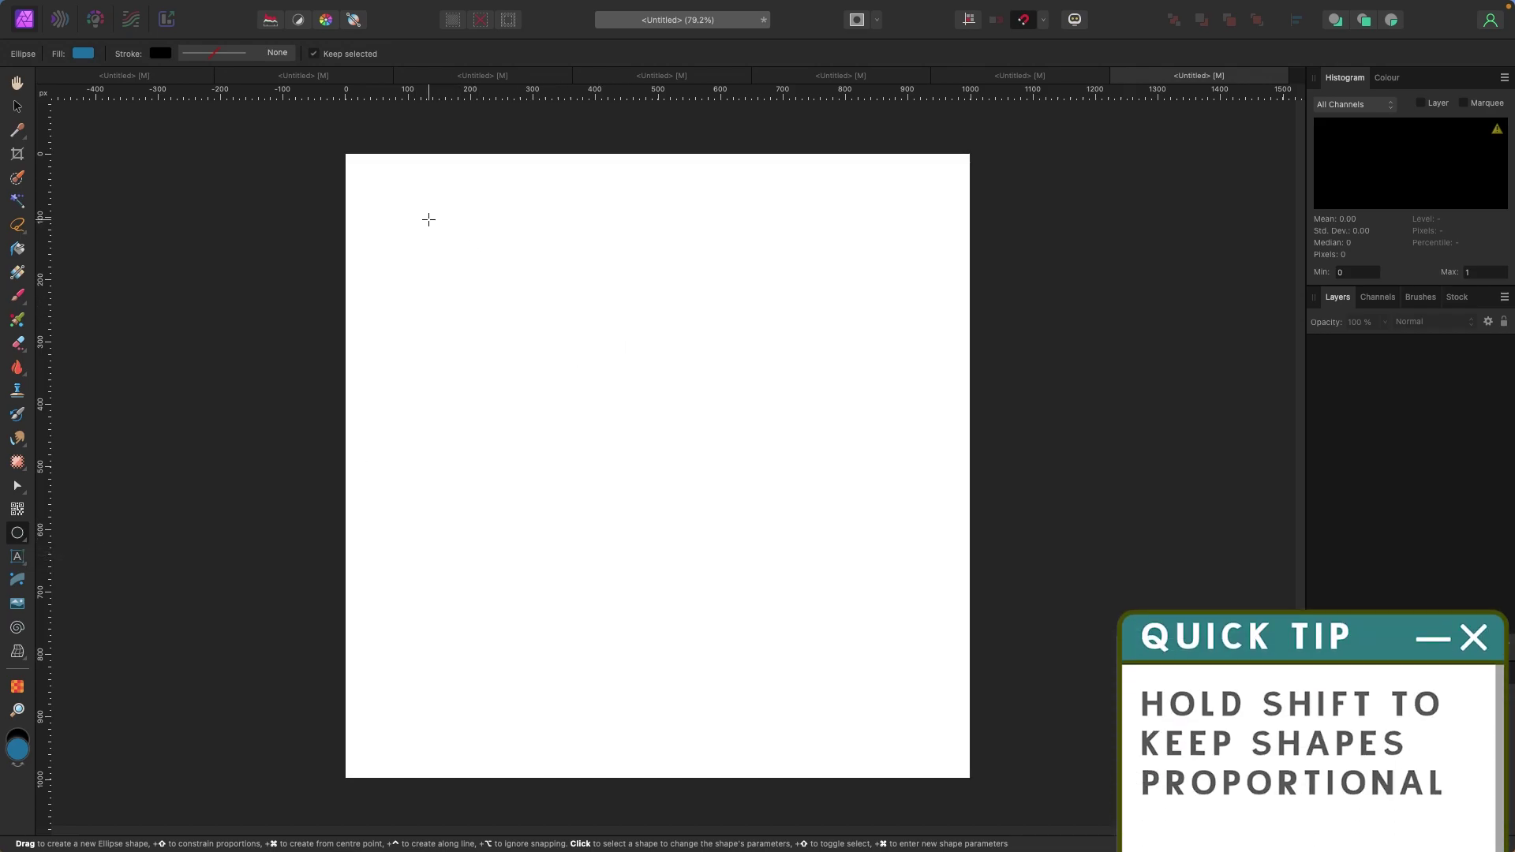
{"action": "left_click_drag", "start_coordinate": [426, 213], "coordinate": [906, 710]}
Snap the blue circle to the page's horizontal centre and start text on its edge
{"action": "key", "text": "v"}
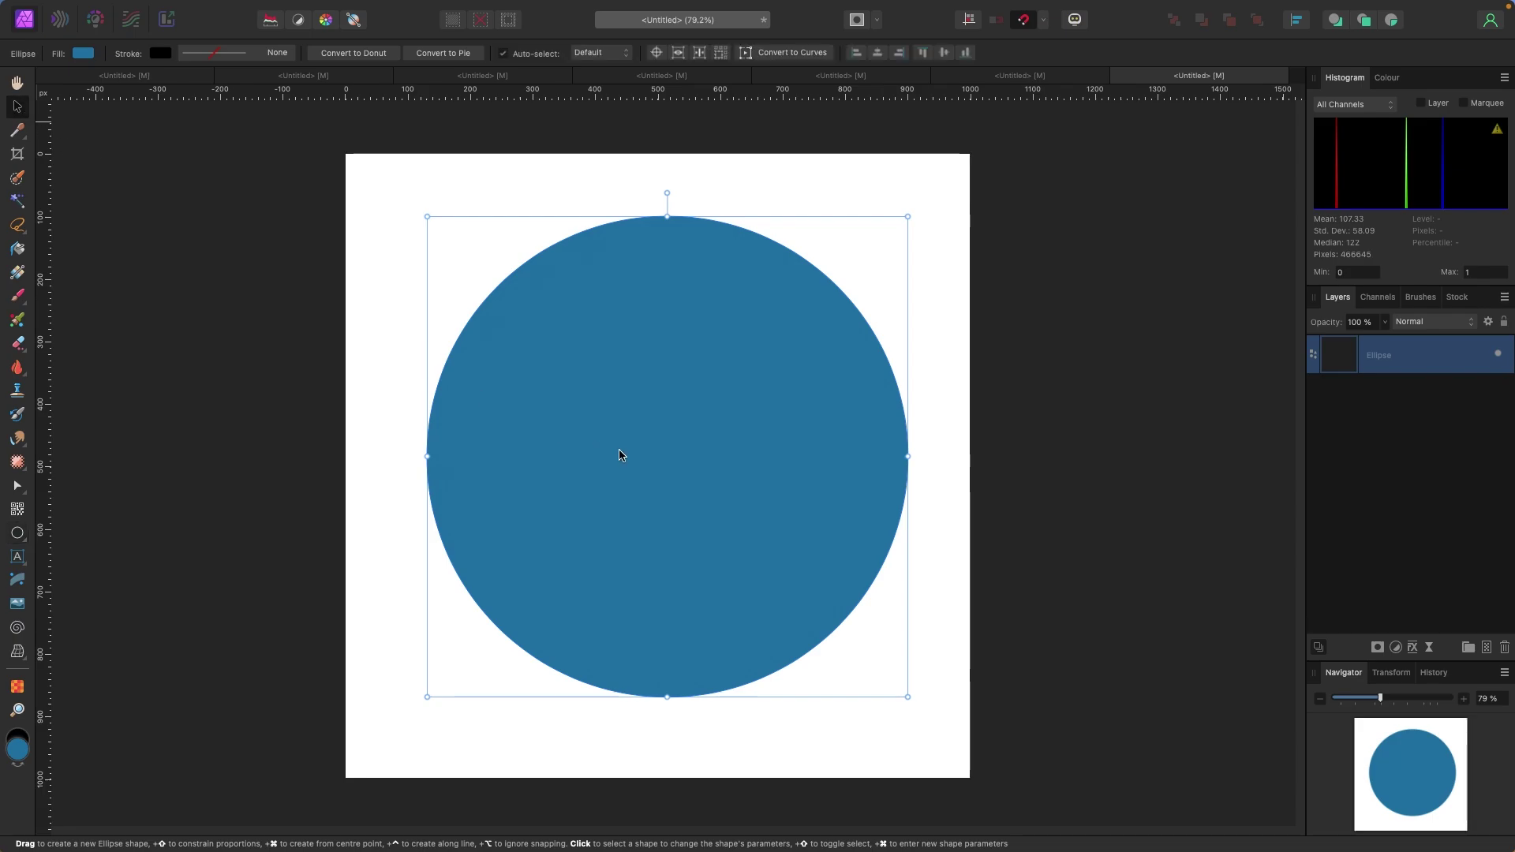
{"action": "left_click_drag", "start_coordinate": [714, 453], "coordinate": [694, 477]}
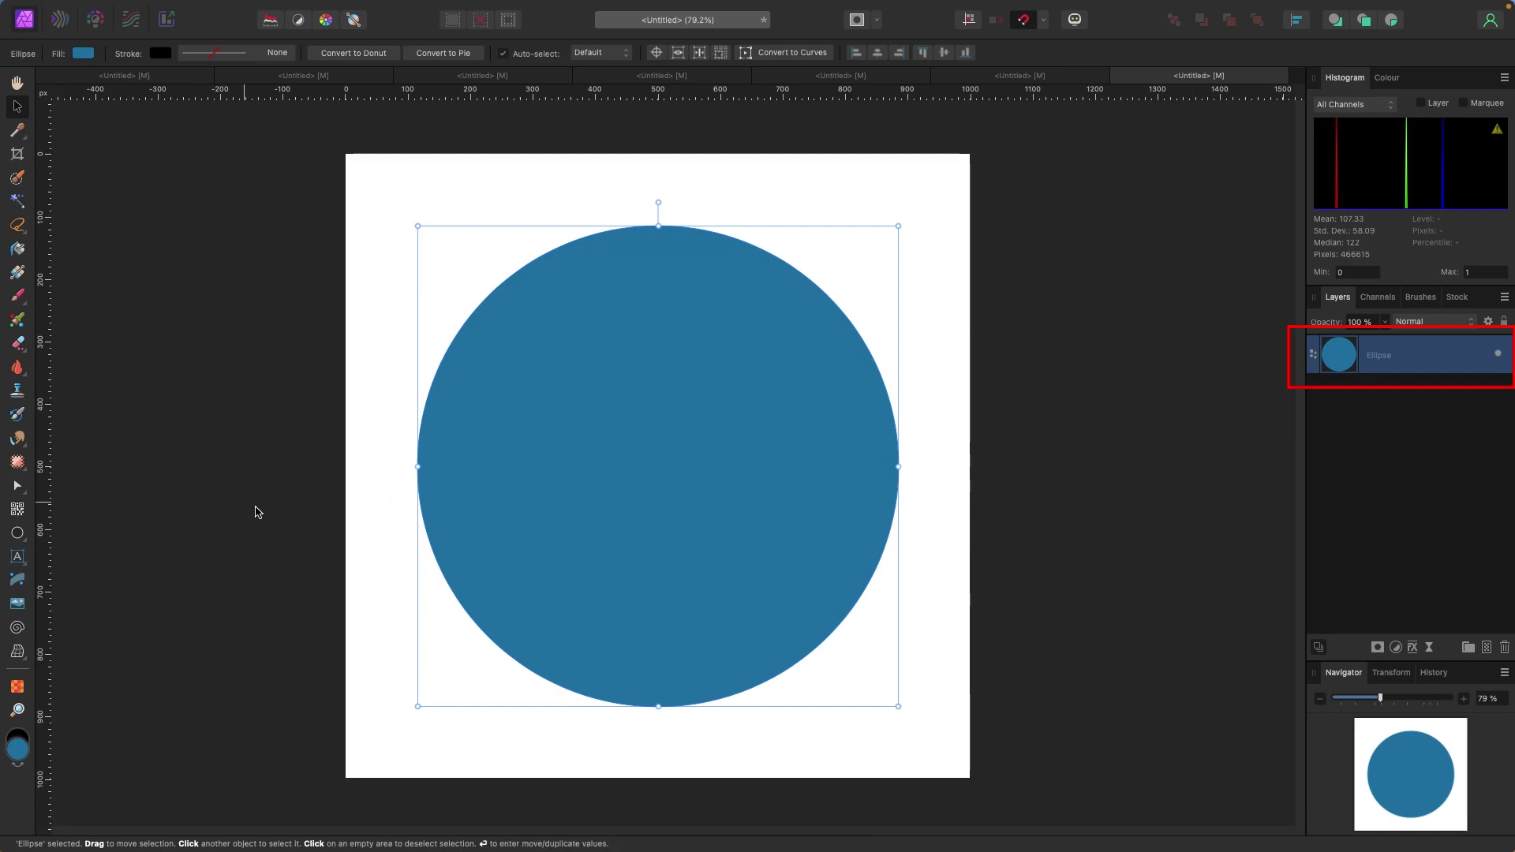
{"action": "left_click", "coordinate": [26, 561]}
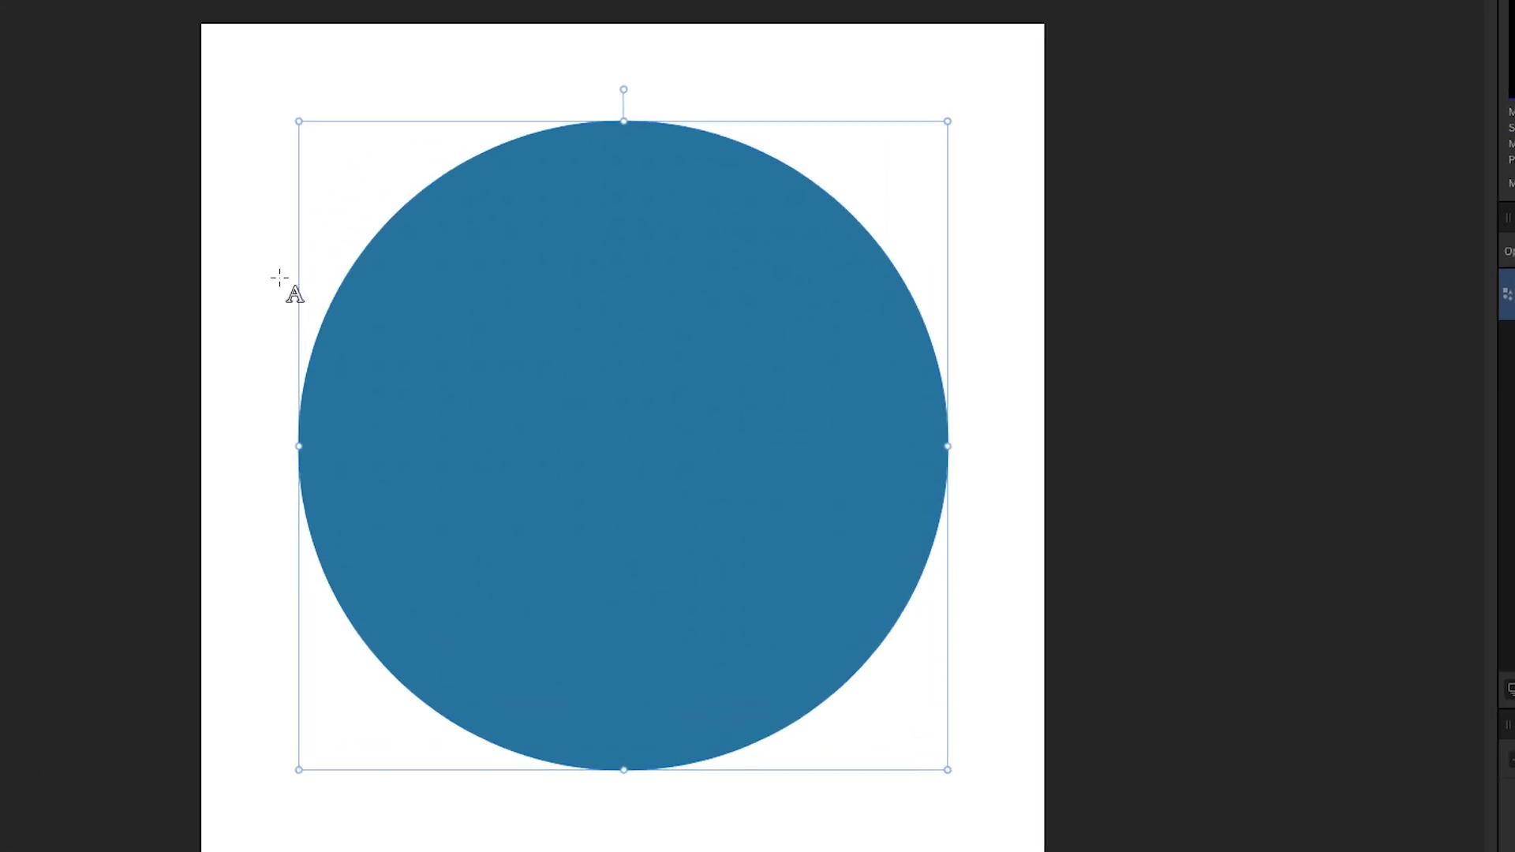
{"action": "left_click", "coordinate": [318, 309]}
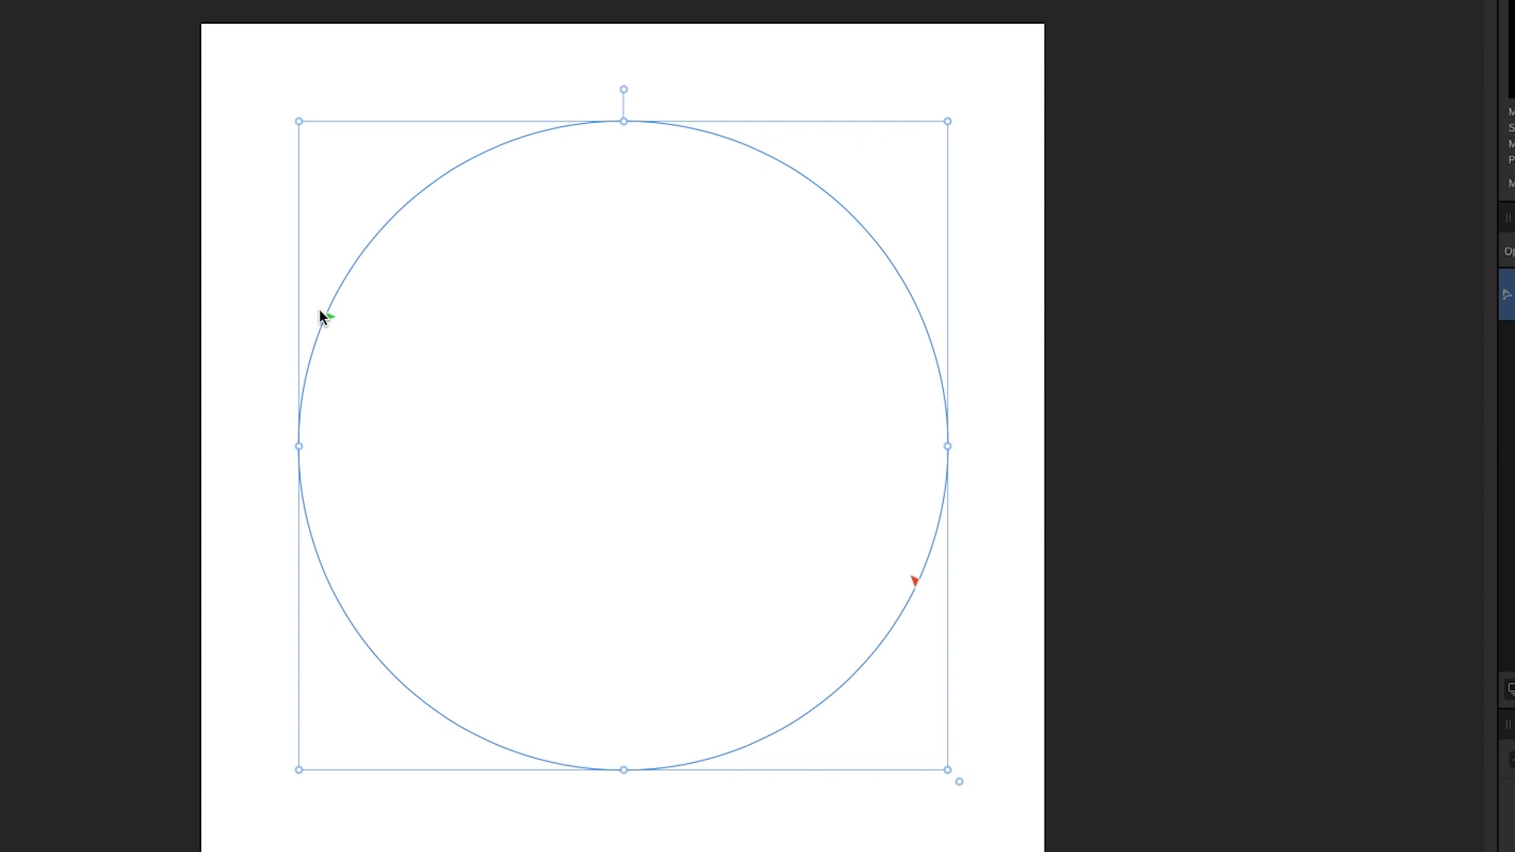
Type 'TEXT ON A CIRCLE' along the circle's edge and finish editing
{"action": "type", "text": "TEXT O"}
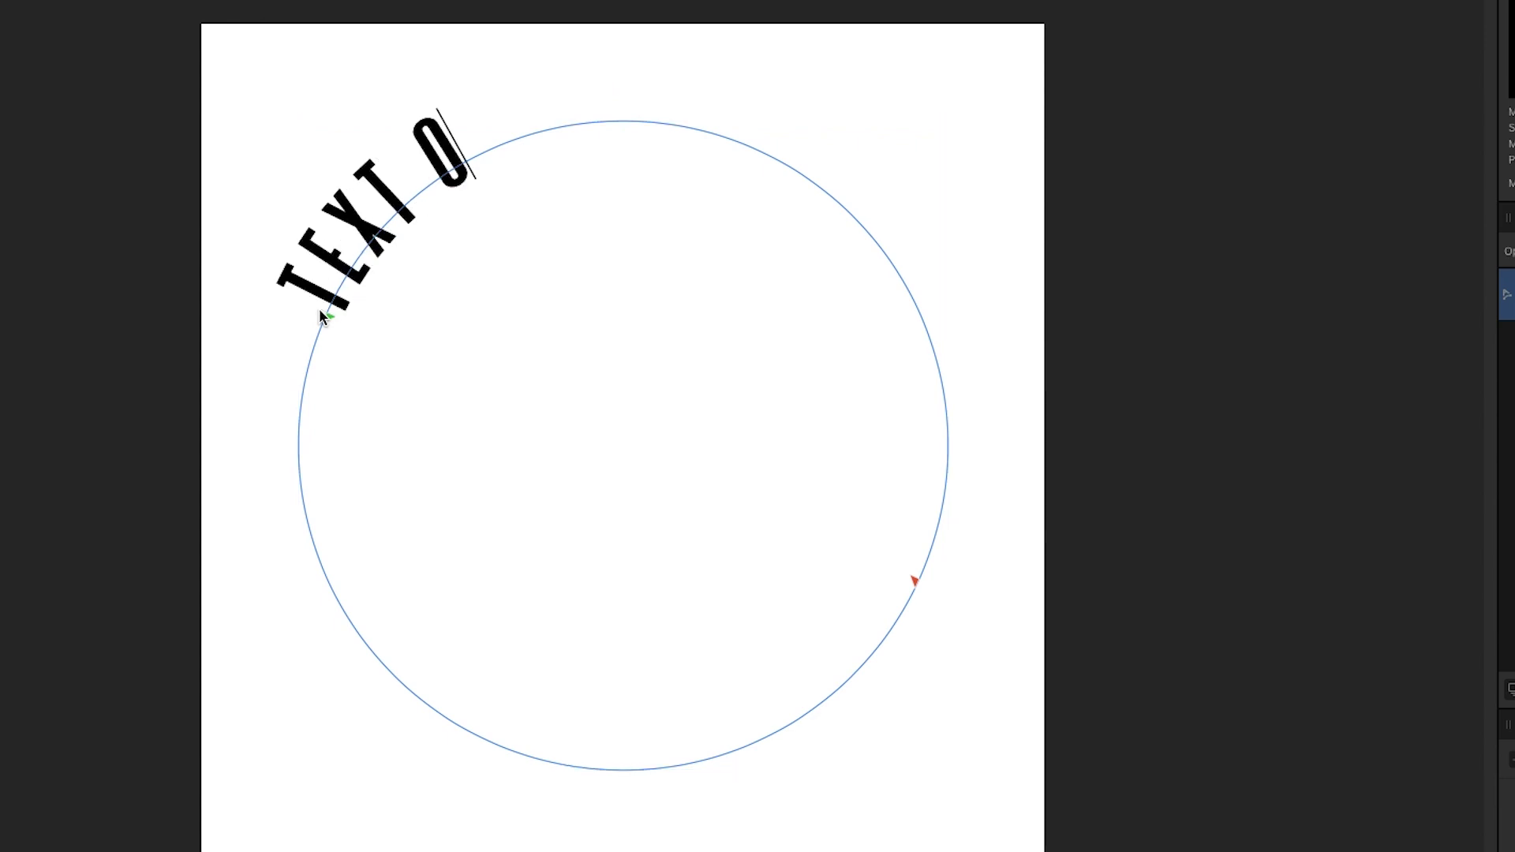
{"action": "type", "text": "N A CIRCLE"}
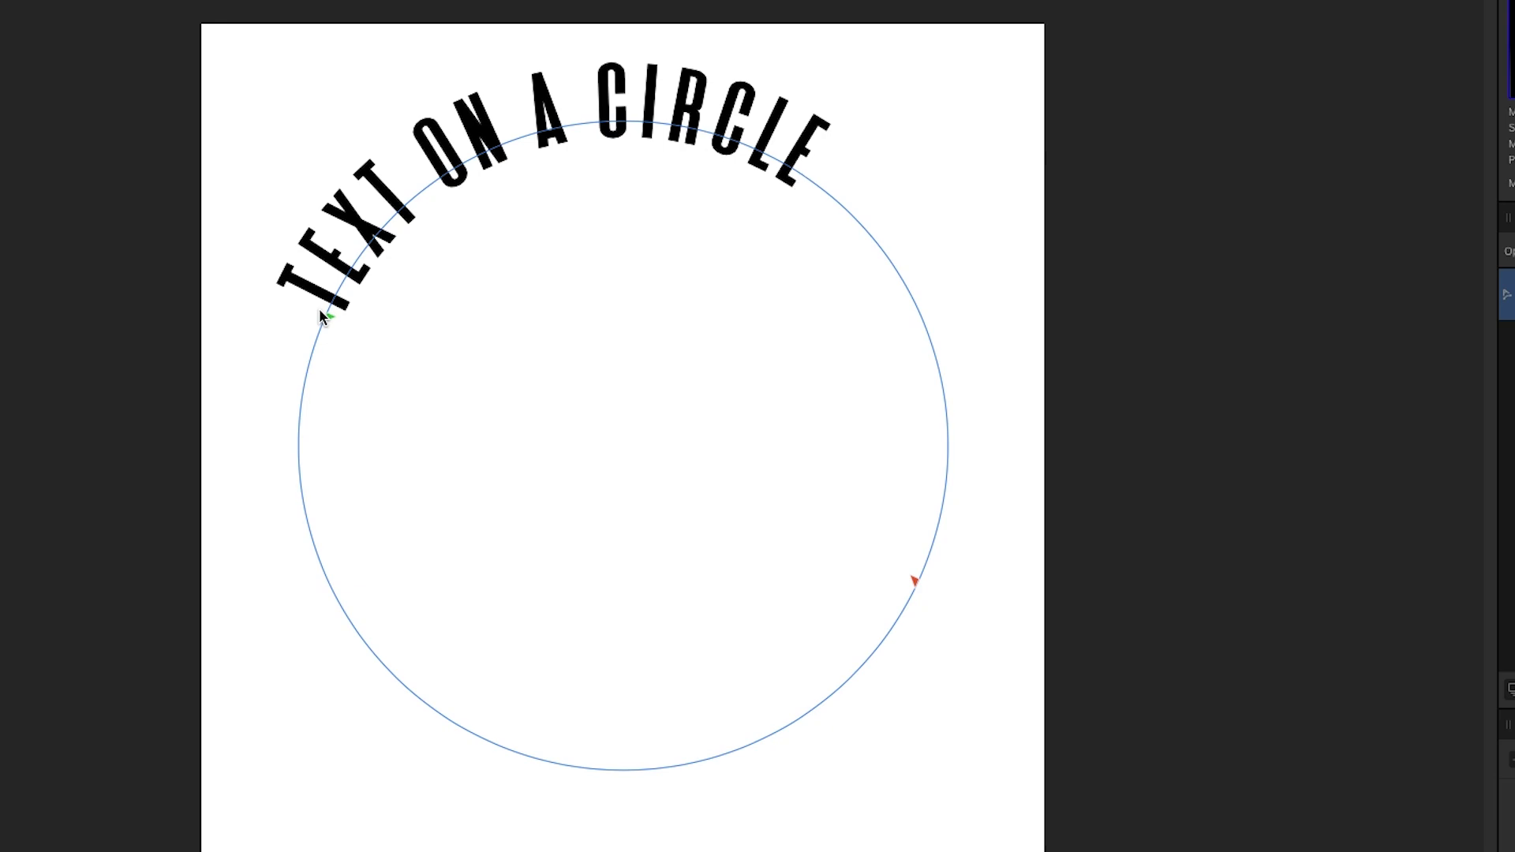
{"action": "key", "text": "Escape"}
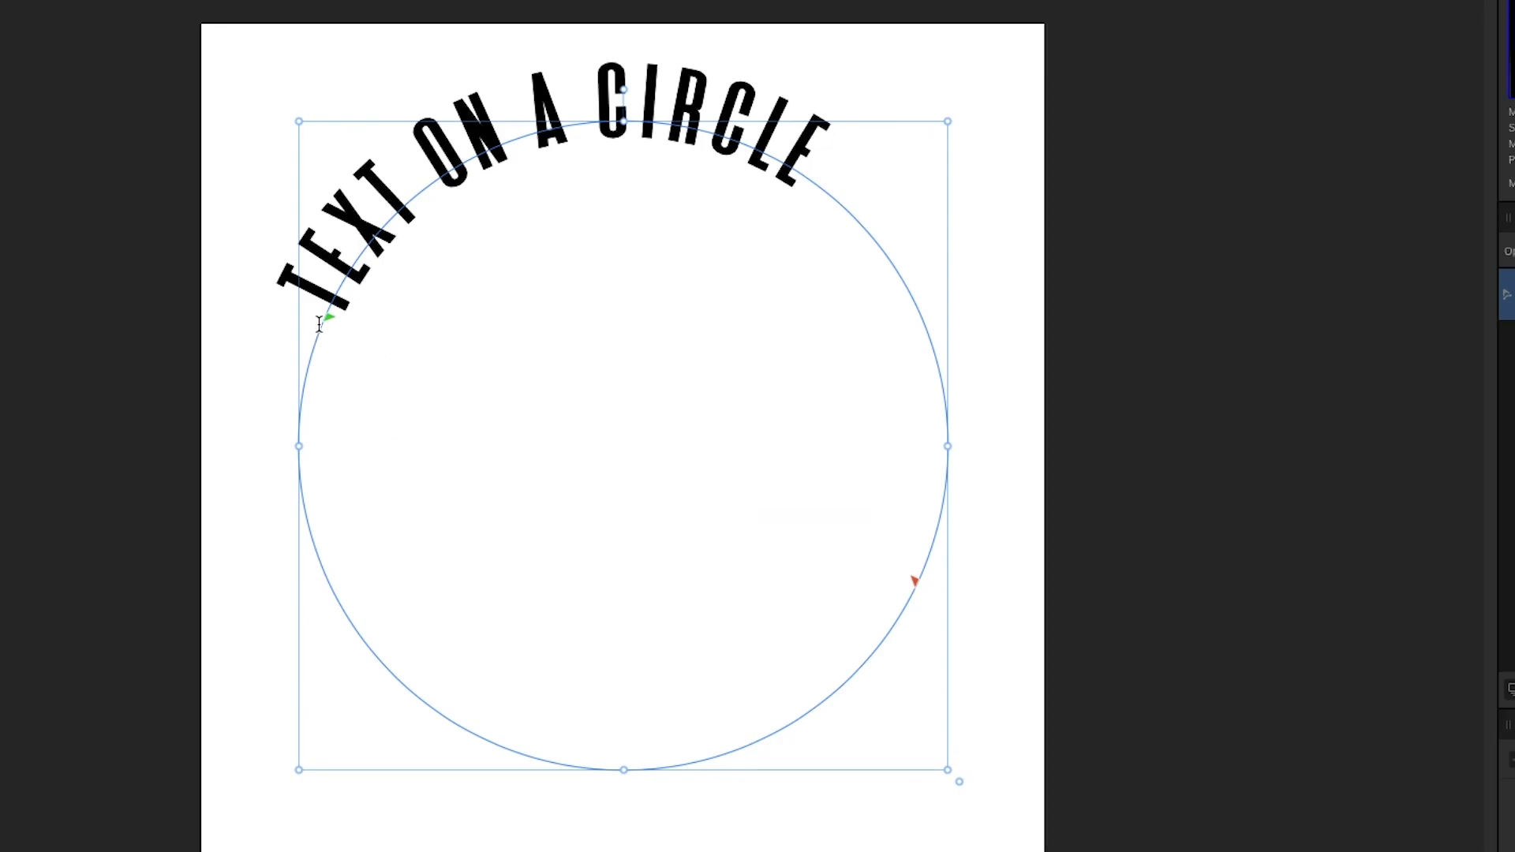
Drag the text path's start to the circle's left side and its end to the right side
{"action": "left_click_drag", "start_coordinate": [329, 316], "coordinate": [321, 447]}
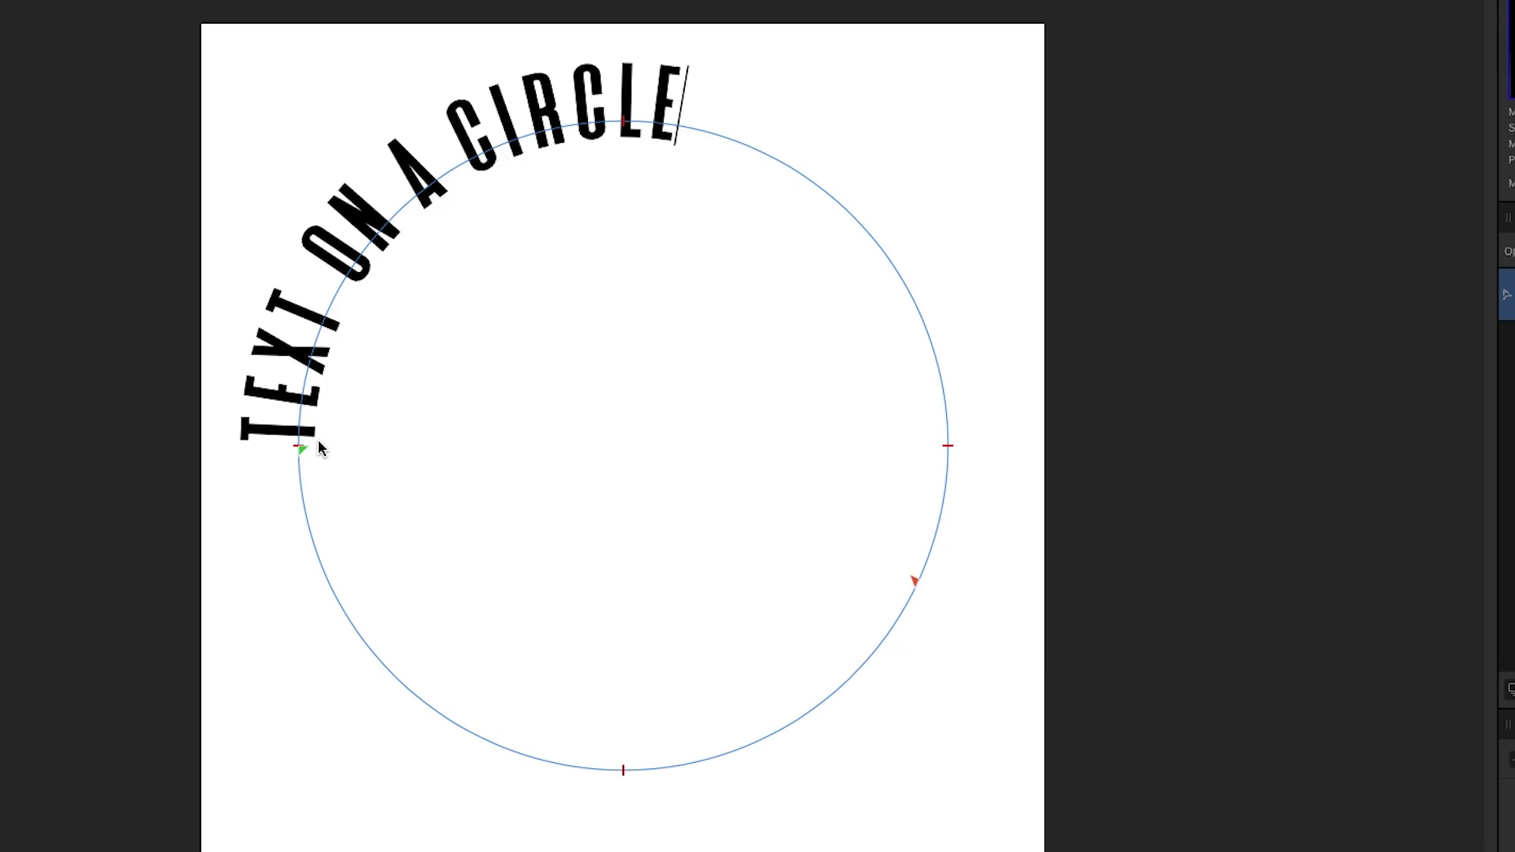
{"action": "key", "text": "Escape"}
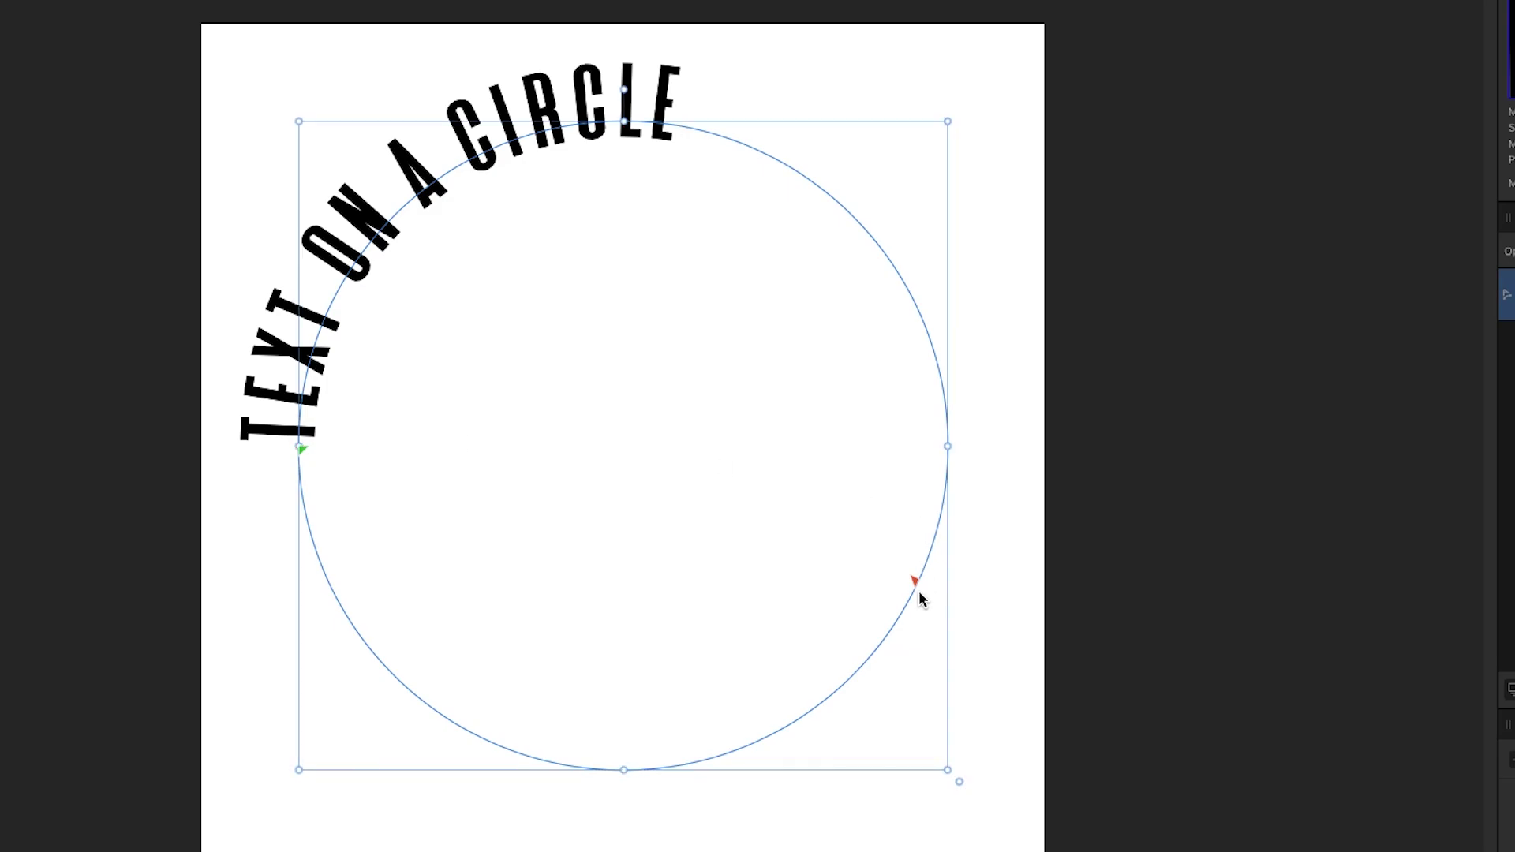
{"action": "left_click_drag", "start_coordinate": [920, 580], "coordinate": [929, 561]}
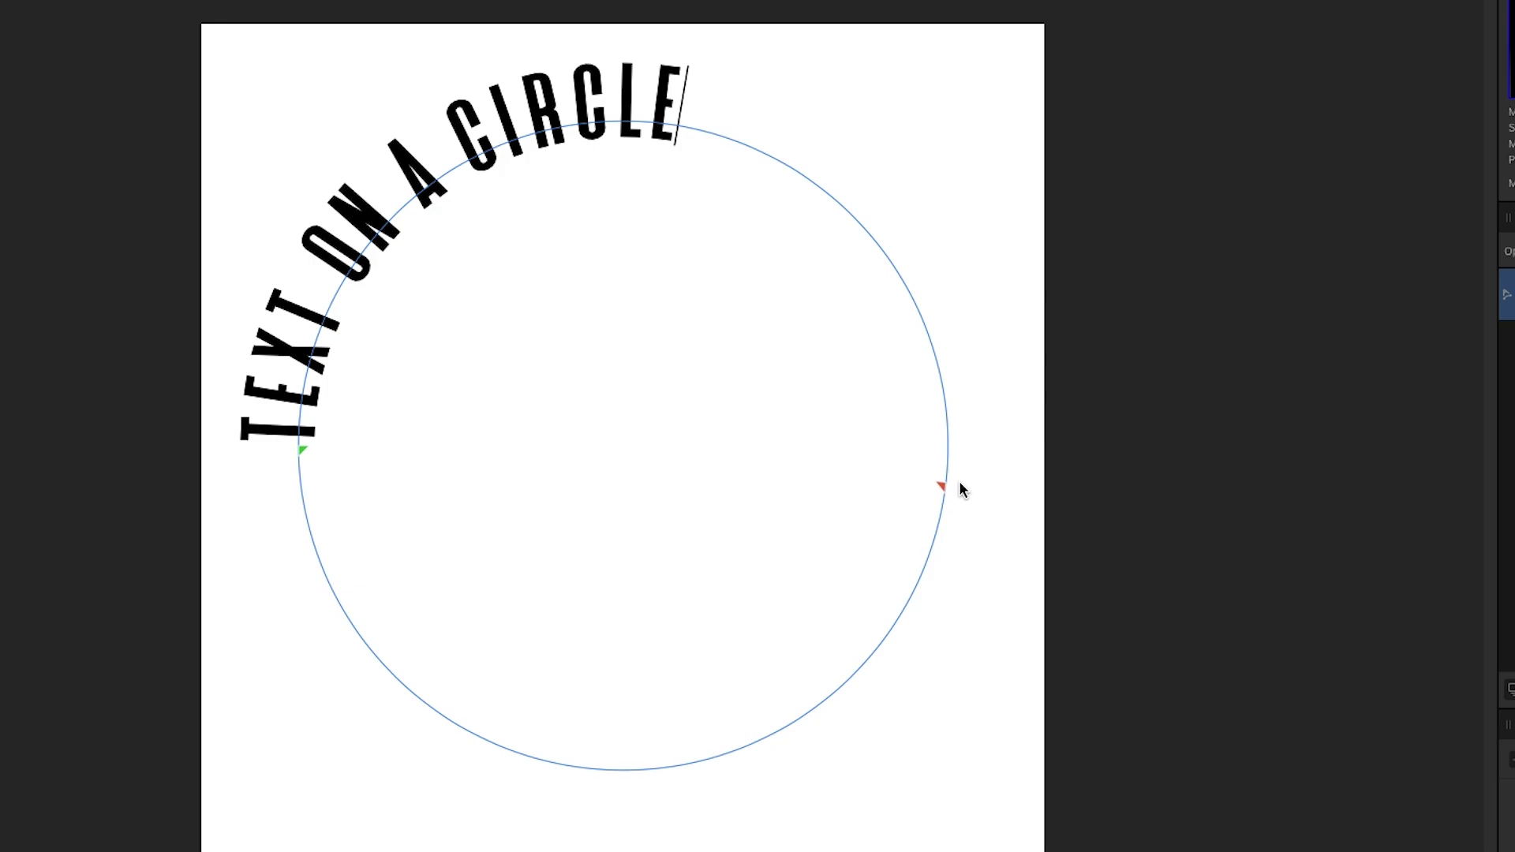
{"action": "left_click_drag", "start_coordinate": [962, 465], "coordinate": [964, 462]}
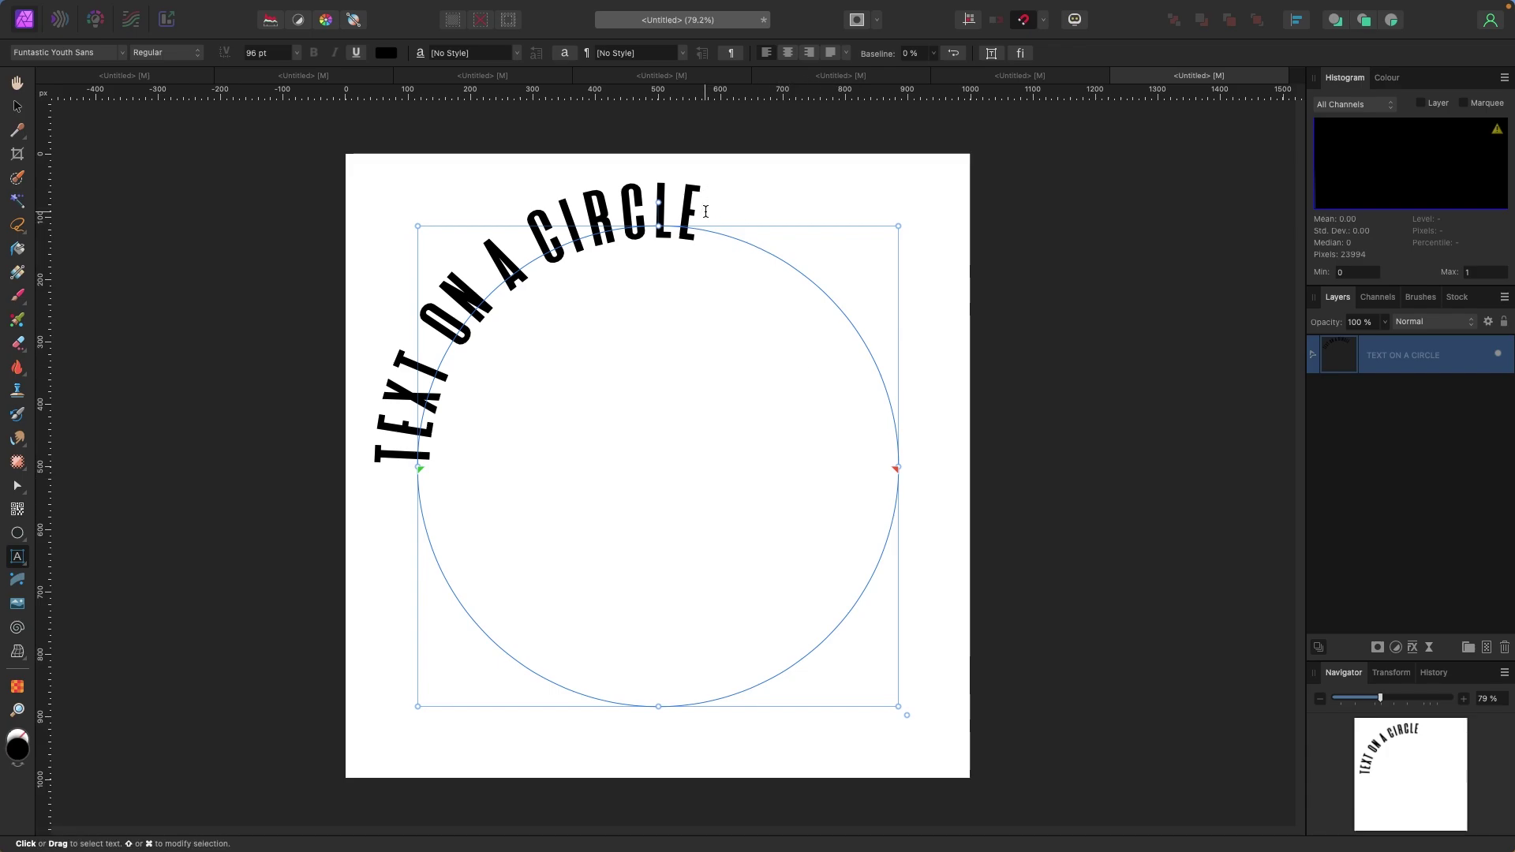
Select all the curved text, centre-align it over the circle's top, and deselect
{"action": "left_click_drag", "start_coordinate": [705, 211], "coordinate": [374, 466]}
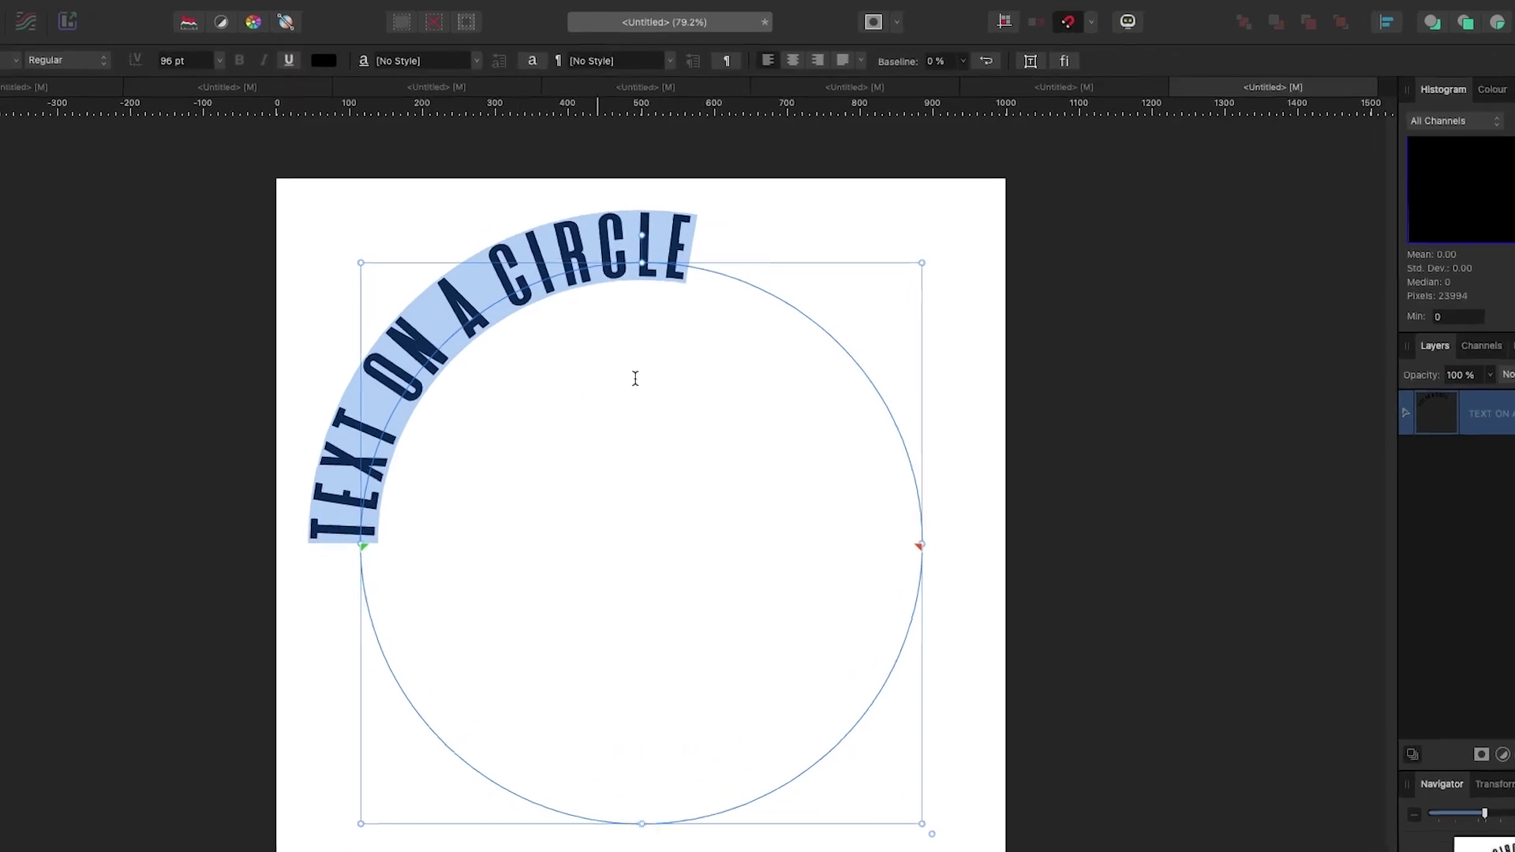
{"action": "left_click", "coordinate": [796, 68]}
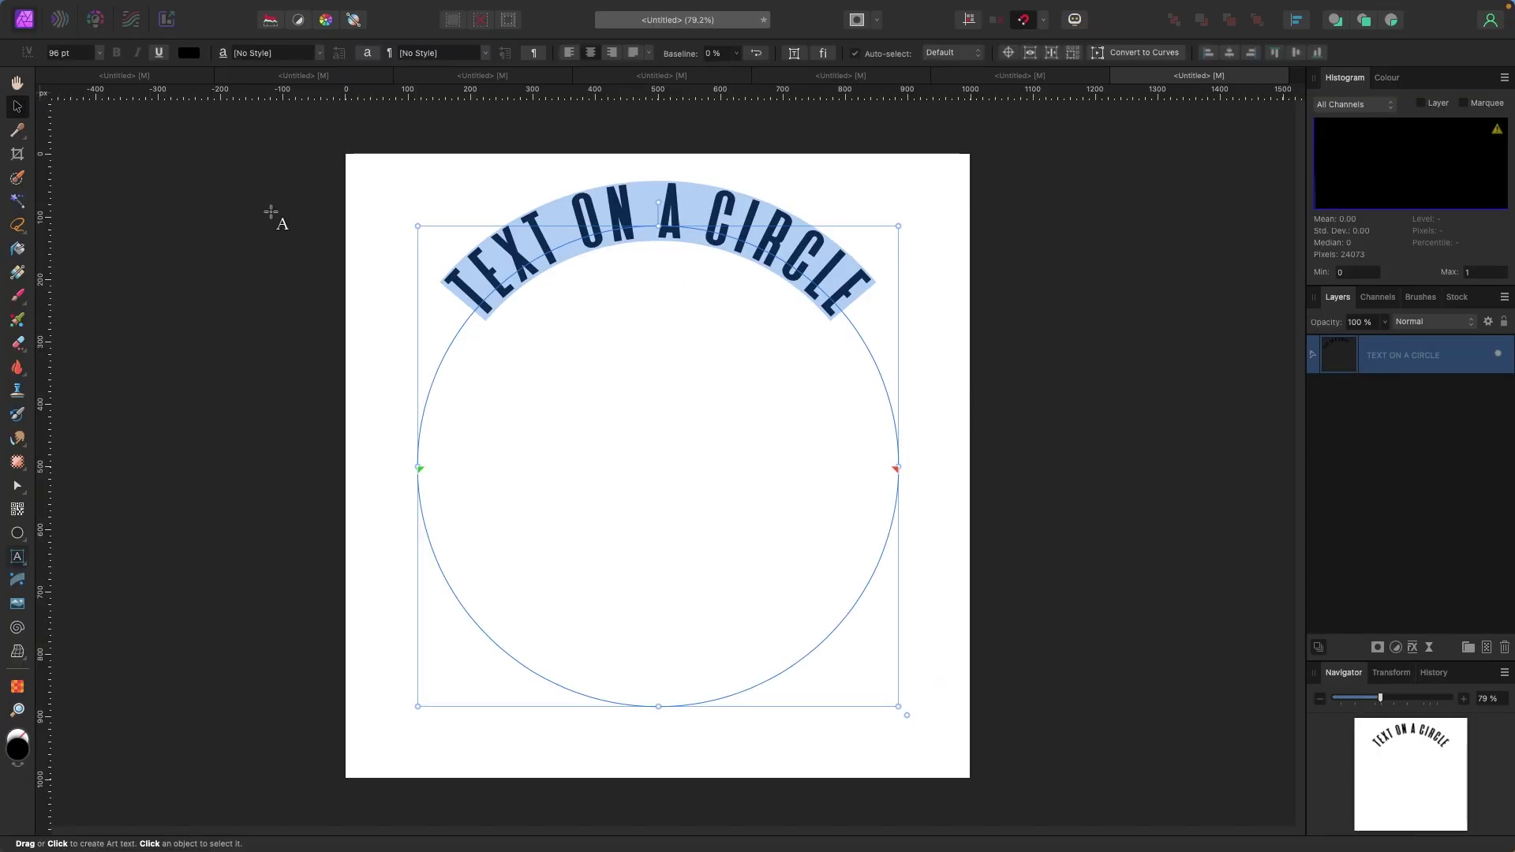
{"action": "key", "text": "Escape"}
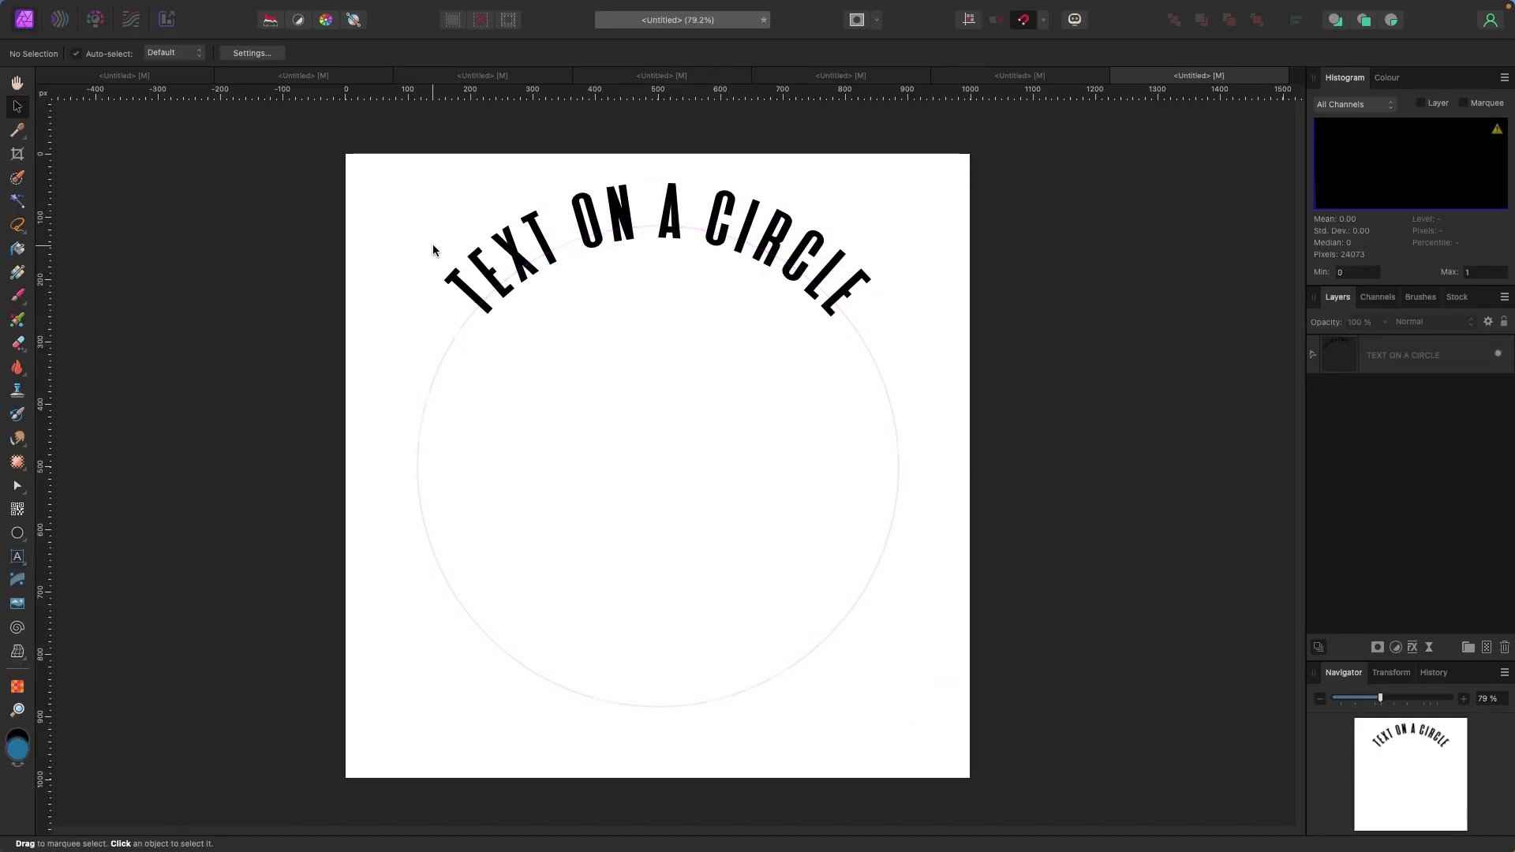
Add a new line 'type in here' after TEXT ON A CIRCLE
{"action": "left_click", "coordinate": [671, 241]}
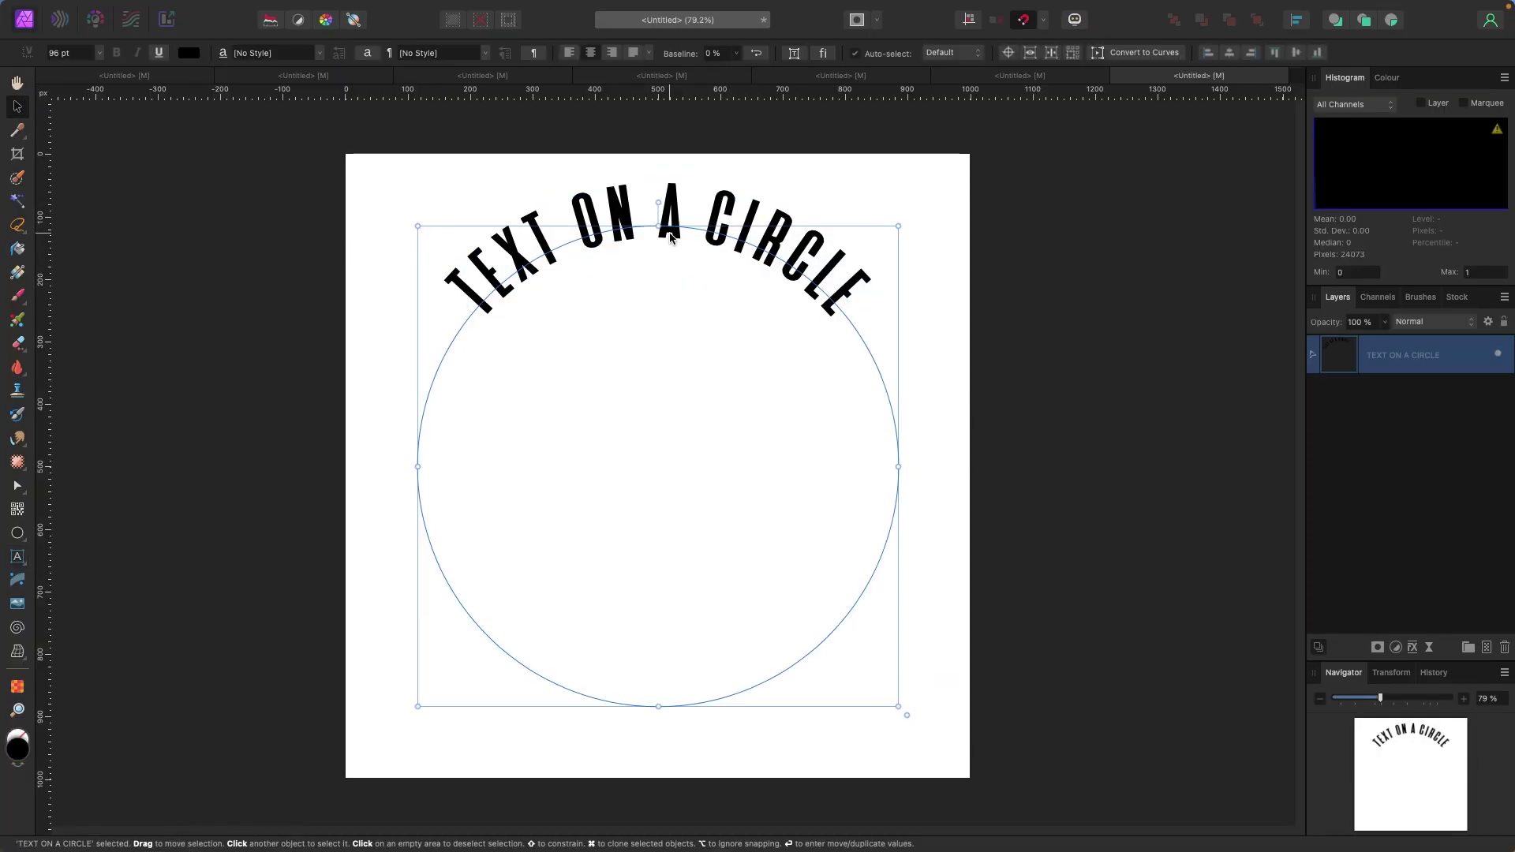
{"action": "double_click", "coordinate": [862, 298]}
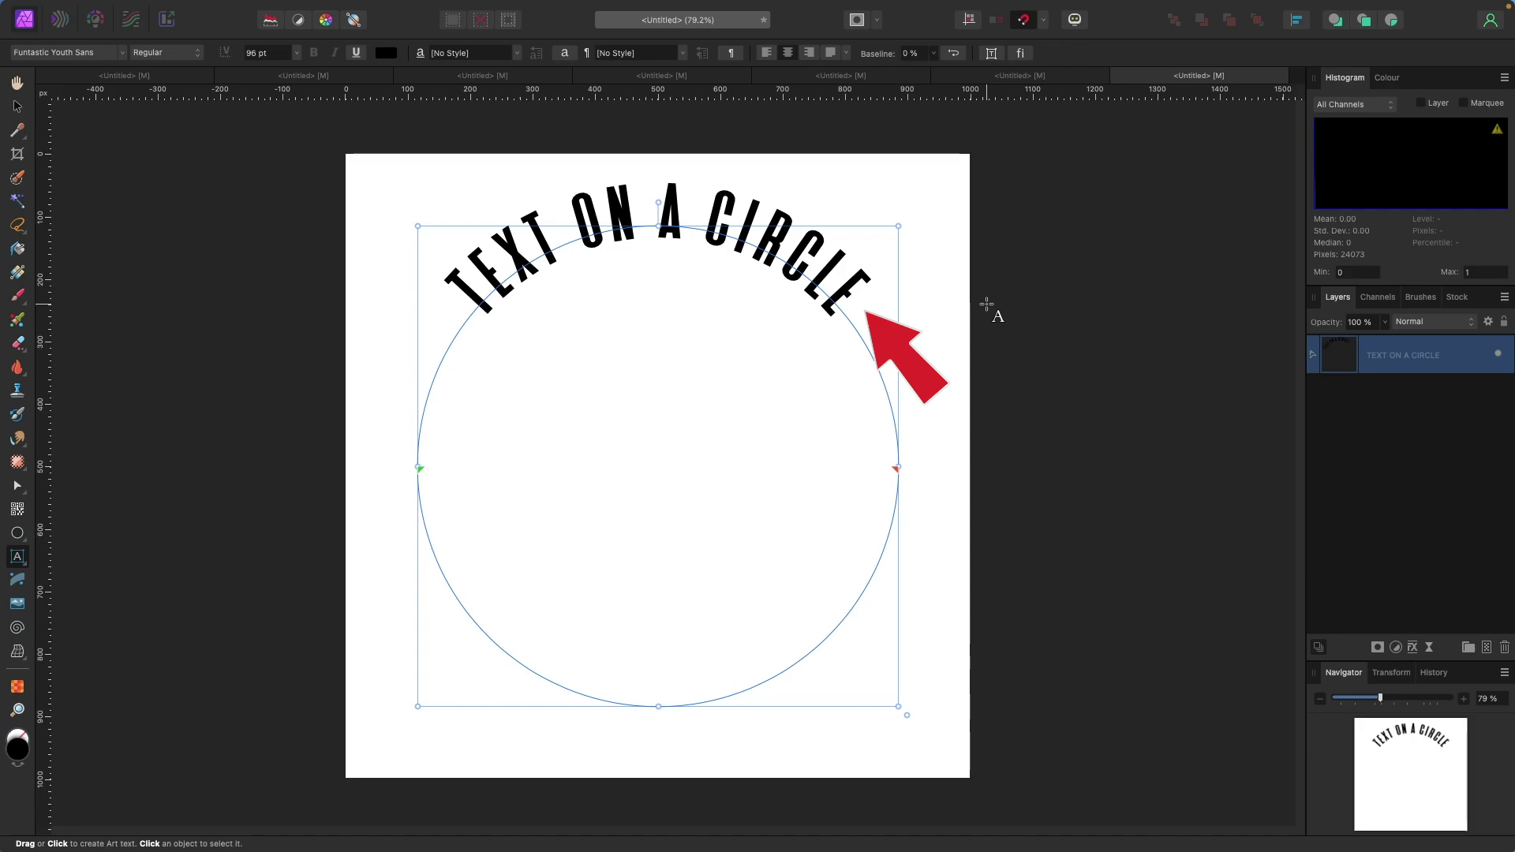
{"action": "key", "text": "Return"}
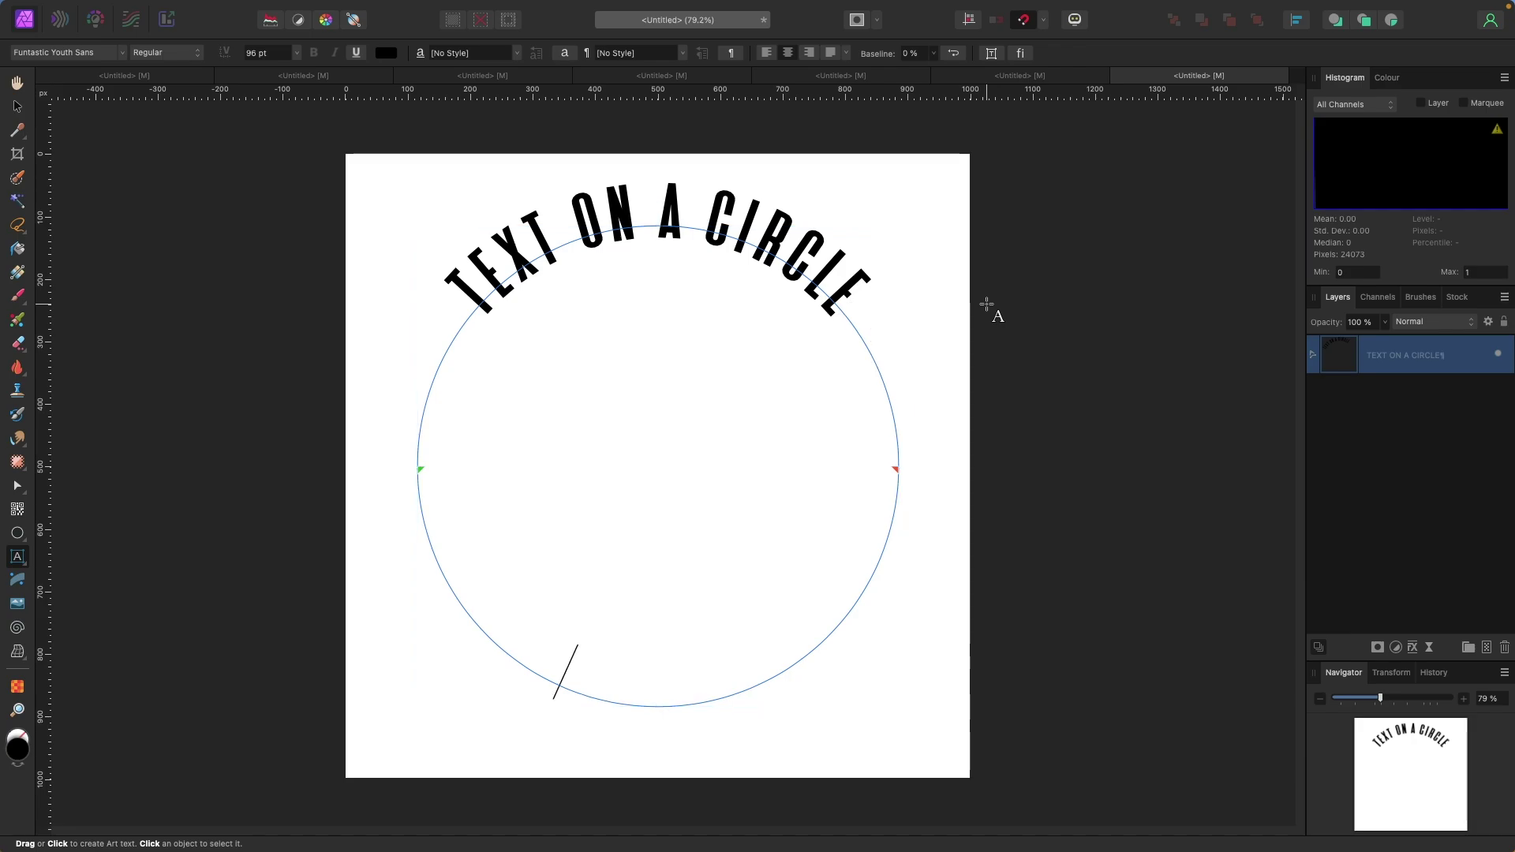
{"action": "type", "text": "type in here"}
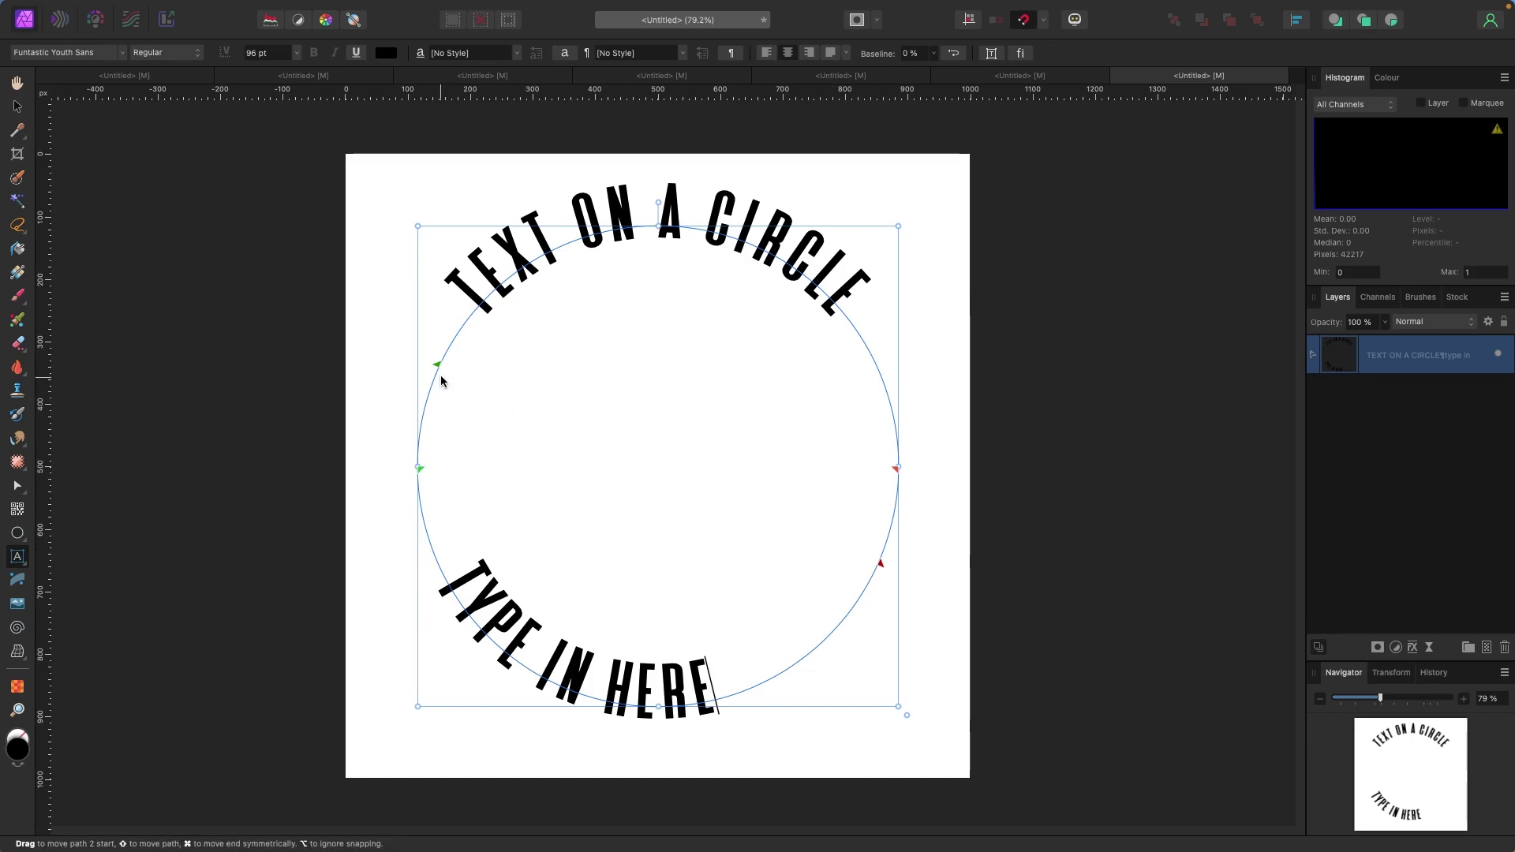
Move the lower line's path ends to the circle's left and right sides, then deselect
{"action": "left_click_drag", "start_coordinate": [439, 369], "coordinate": [426, 466]}
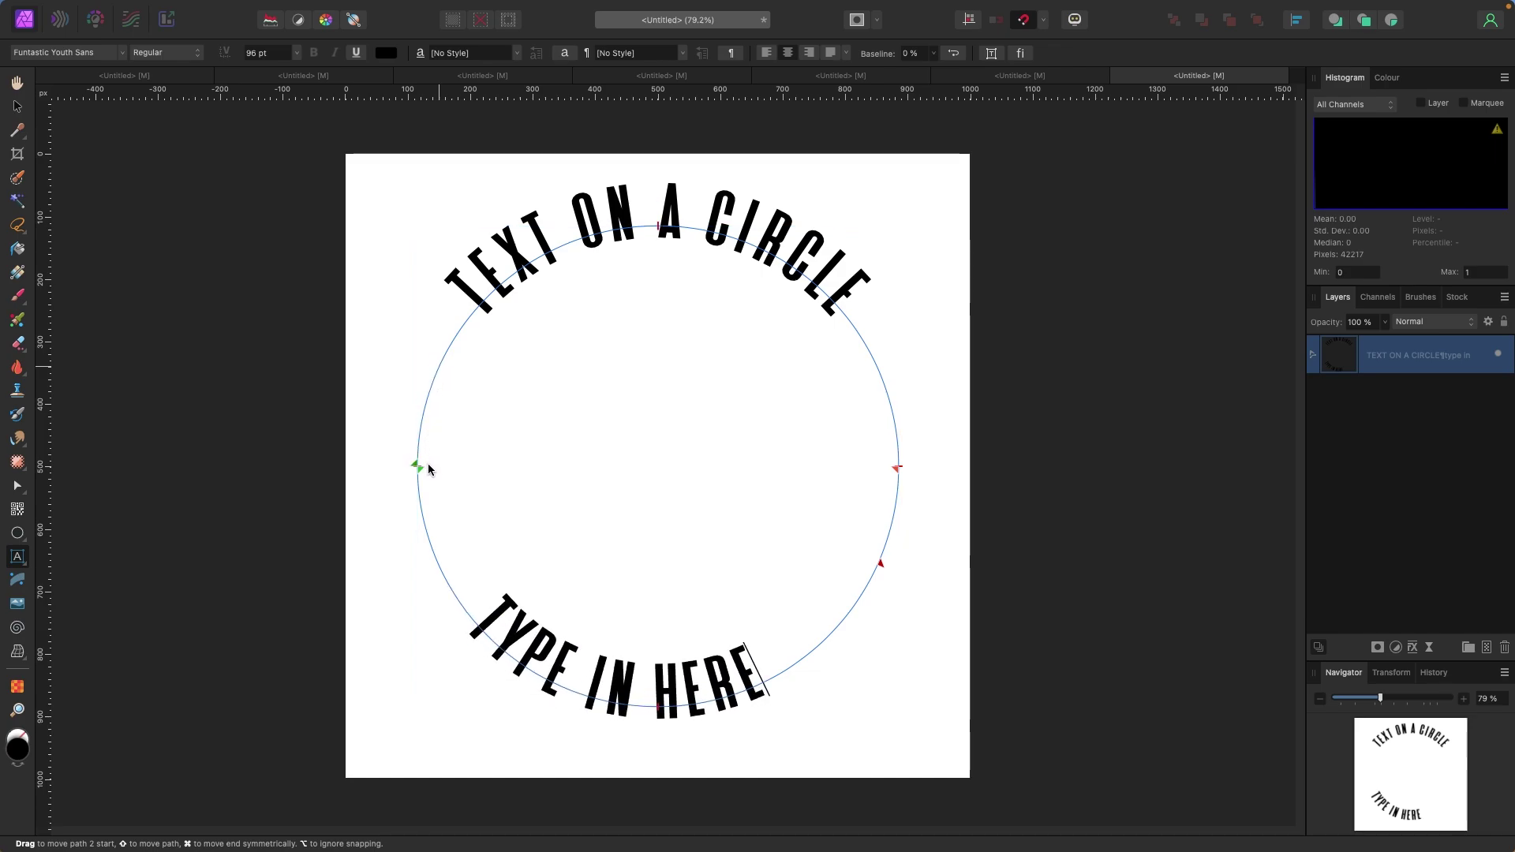
{"action": "left_click_drag", "start_coordinate": [883, 568], "coordinate": [902, 470]}
{"action": "left_click_drag", "start_coordinate": [813, 649], "coordinate": [506, 629]}
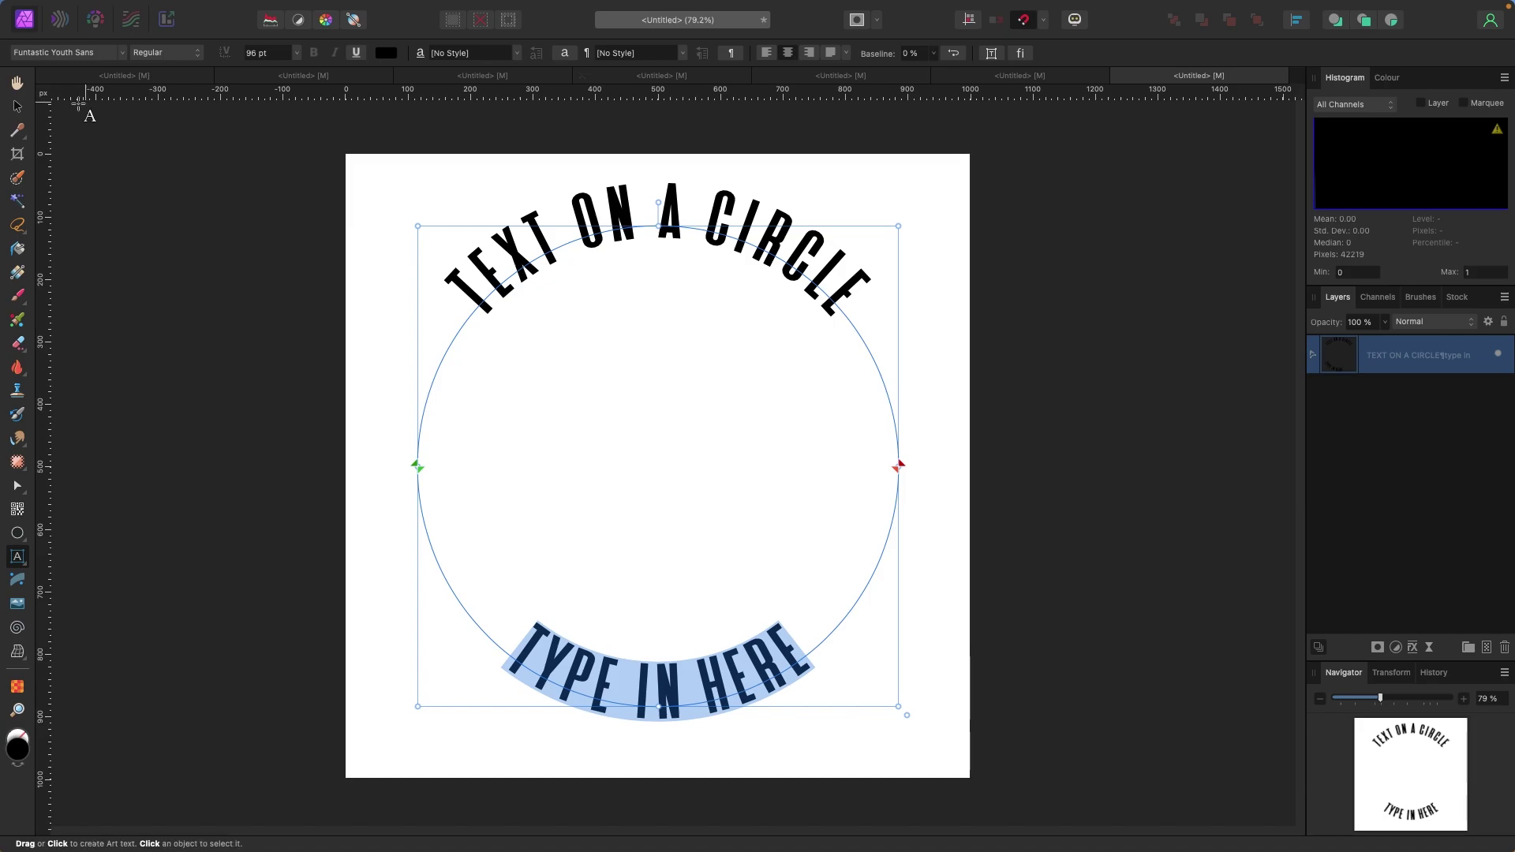
{"action": "left_click", "coordinate": [17, 107]}
{"action": "left_click", "coordinate": [676, 349]}
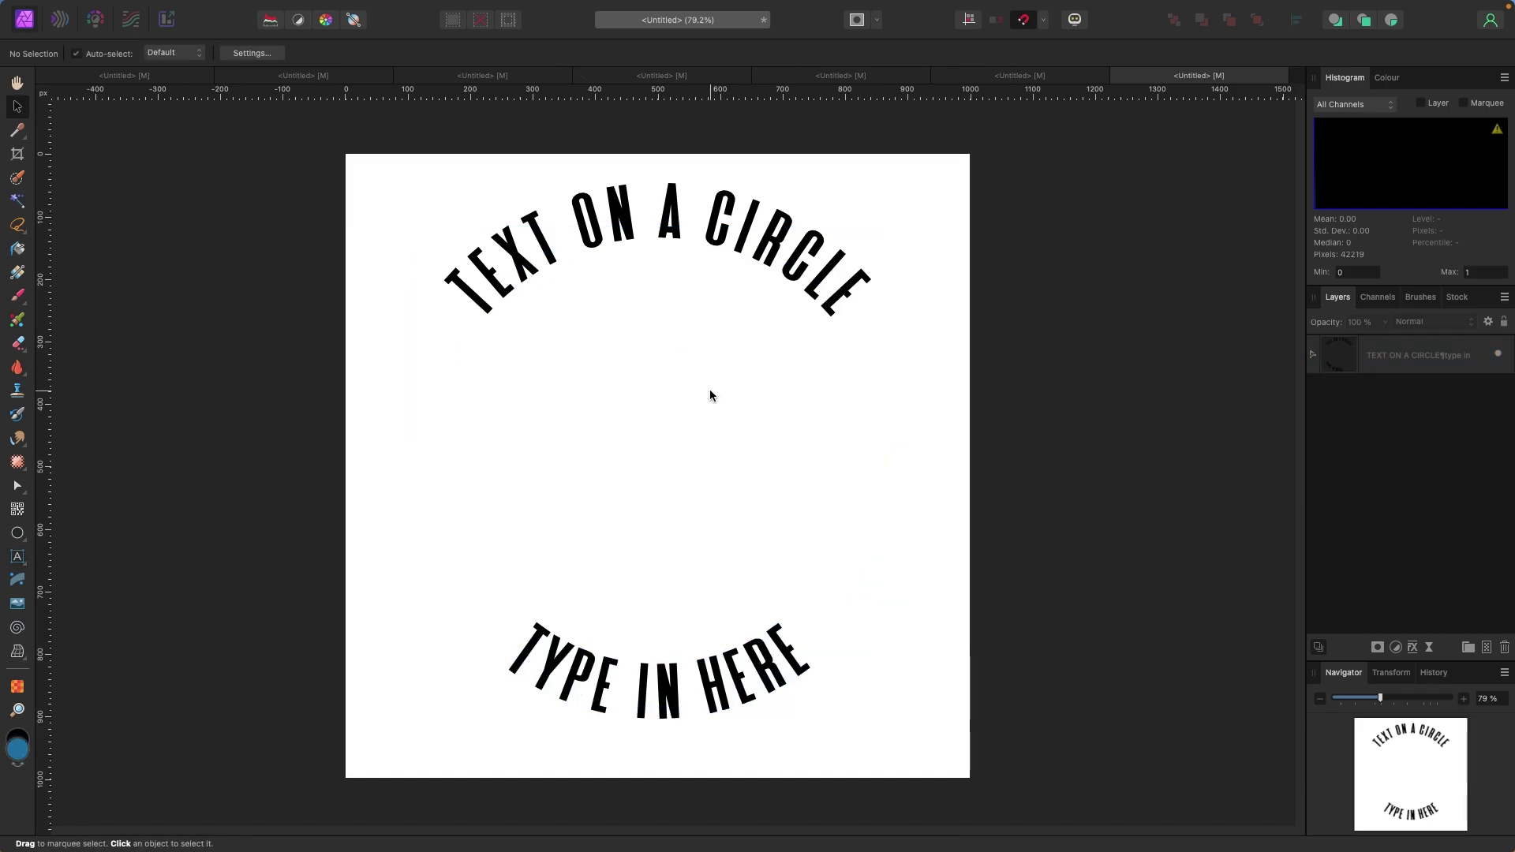
Delete the curved text object and draw a fresh blue circle, repositioning it on the page
{"action": "left_click", "coordinate": [724, 236]}
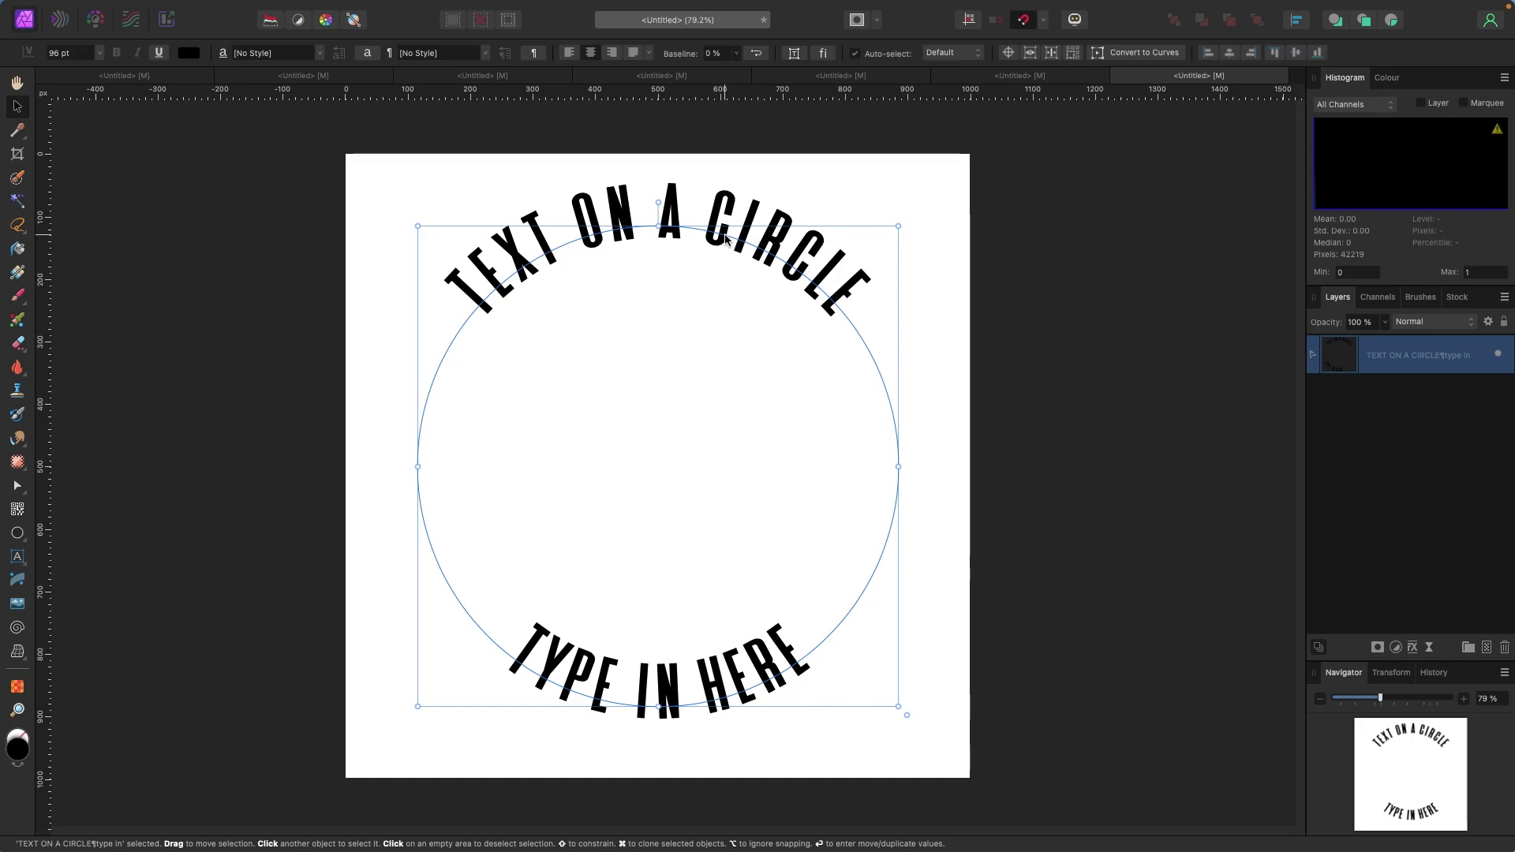
{"action": "key", "text": "Delete"}
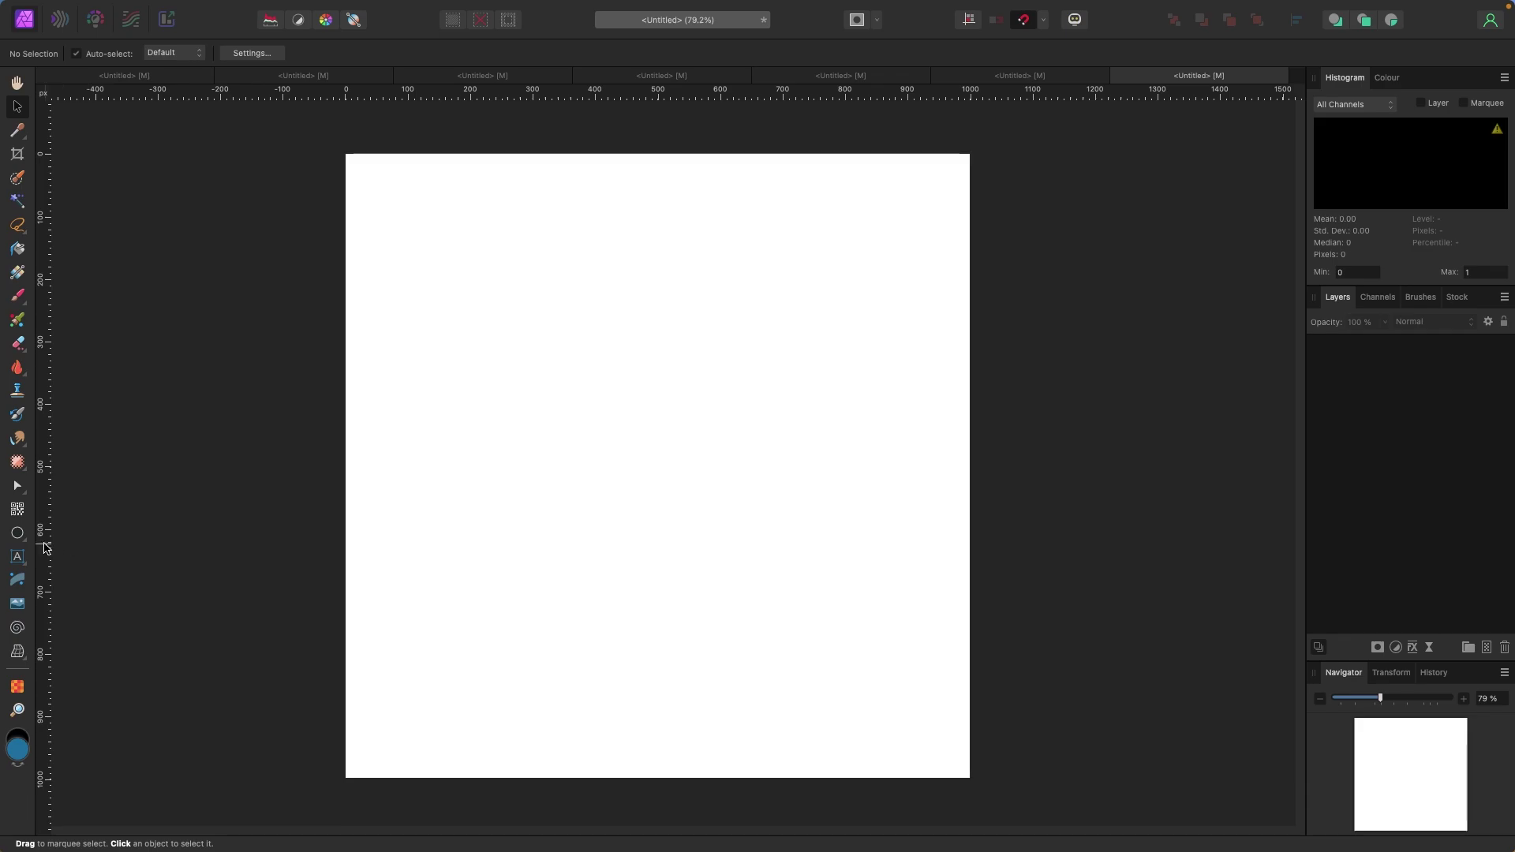
{"action": "left_click", "coordinate": [17, 534]}
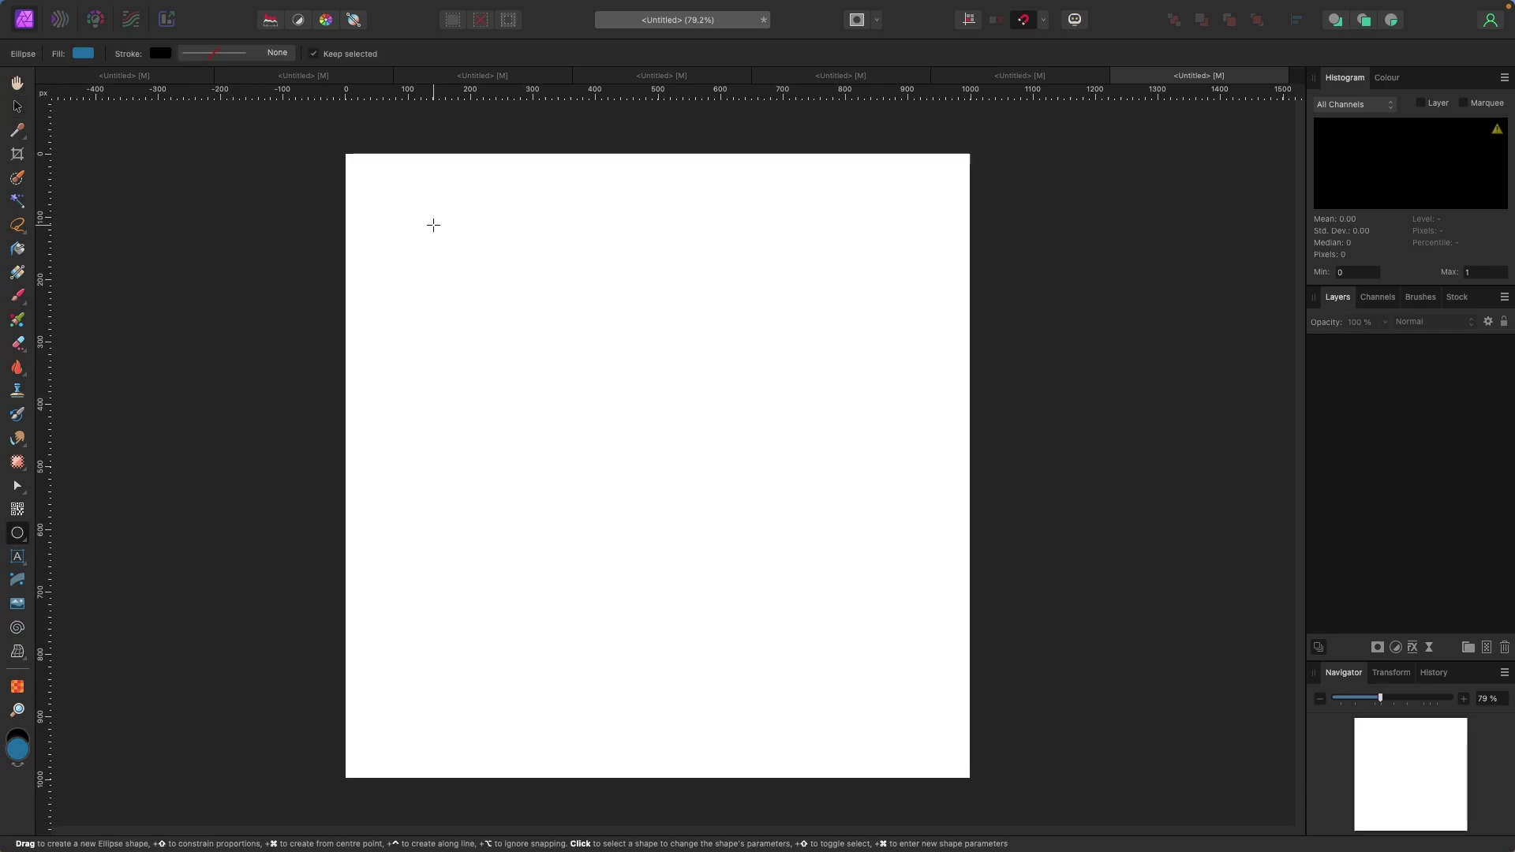
{"action": "left_click_drag", "start_coordinate": [406, 205], "coordinate": [818, 703]}
{"action": "left_click", "coordinate": [16, 108]}
{"action": "left_click_drag", "start_coordinate": [605, 415], "coordinate": [622, 448]}
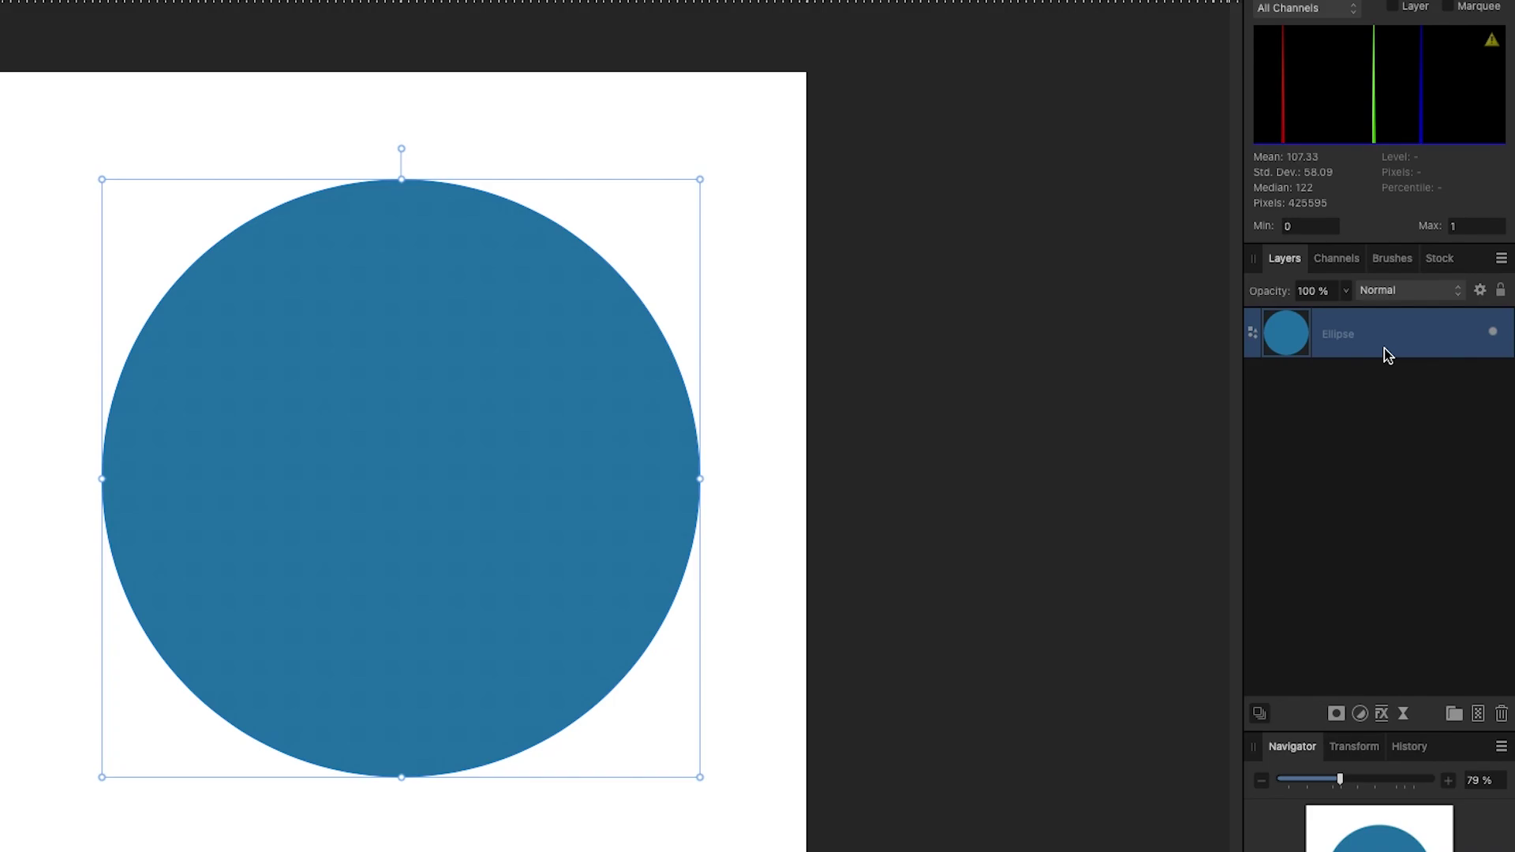
{"action": "right_click", "coordinate": [1388, 355]}
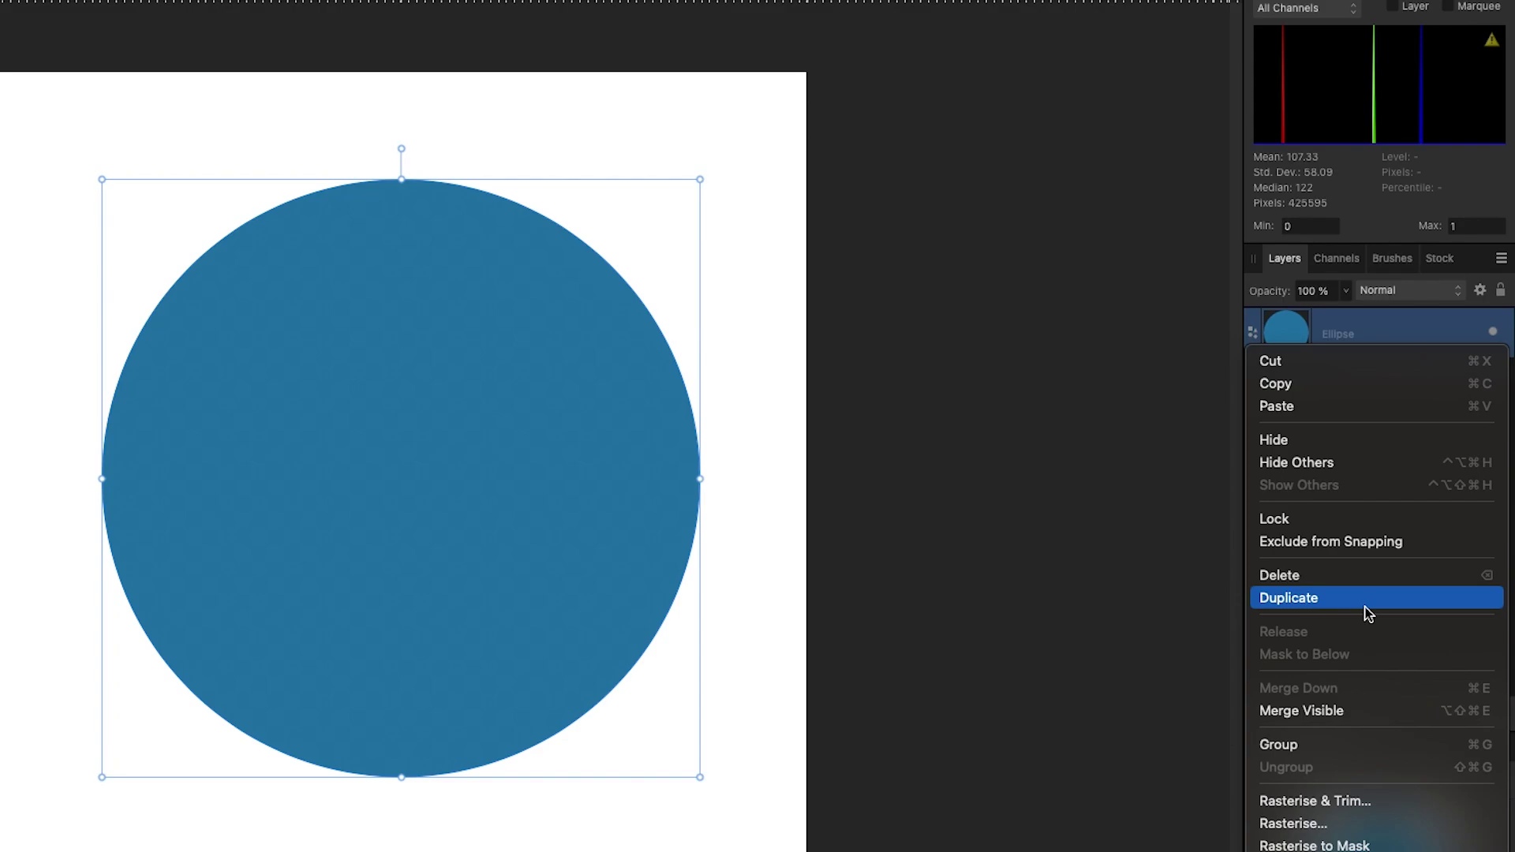
{"action": "left_click", "coordinate": [1124, 505]}
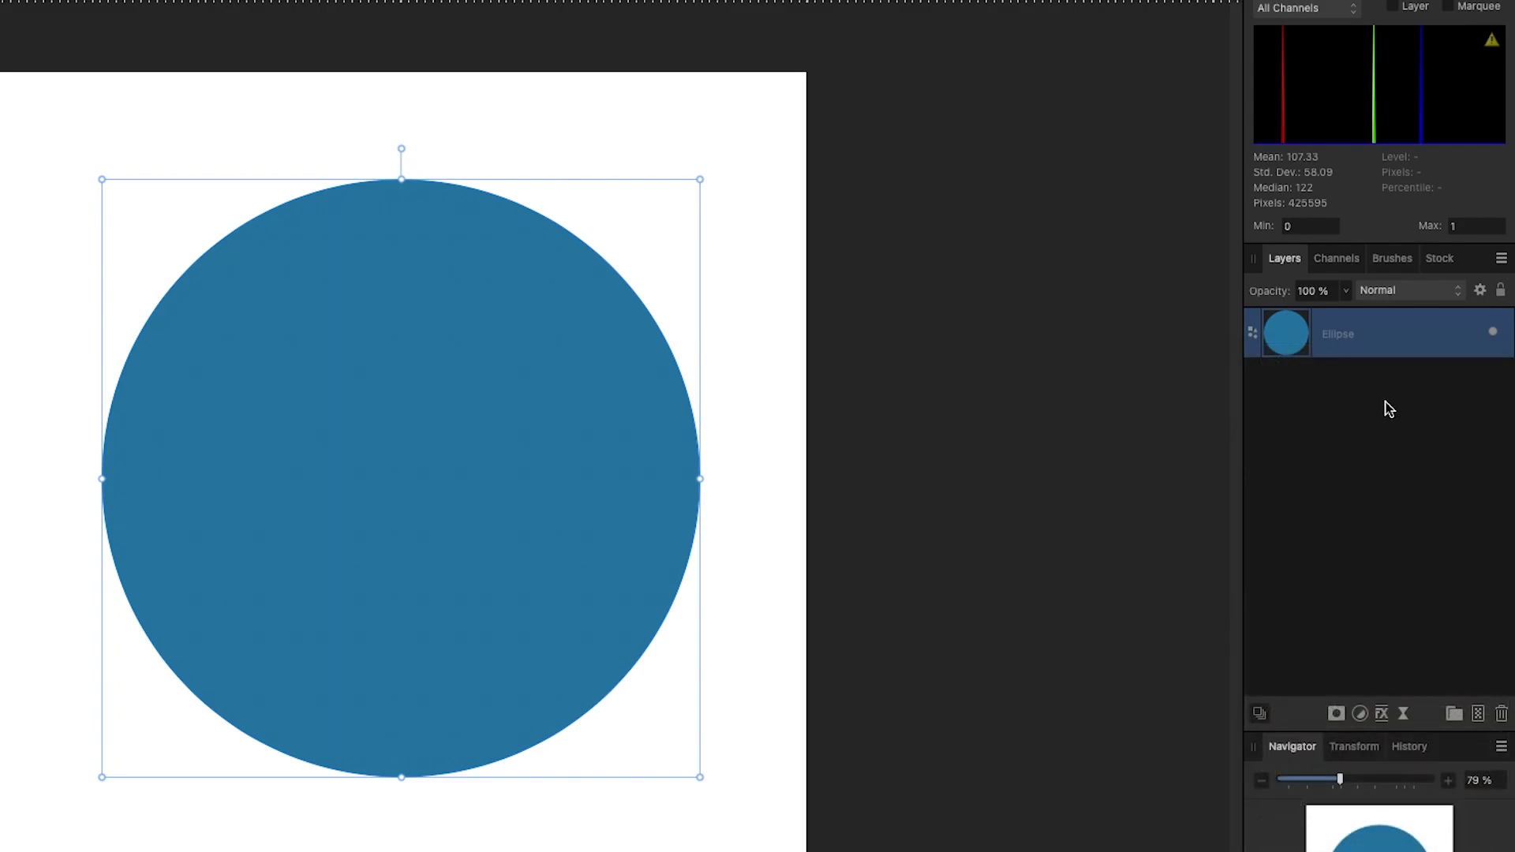
Duplicate the circle and type 'TEXT ON THIS CIRCLE' along the copy's outline
{"action": "key", "text": "super+j"}
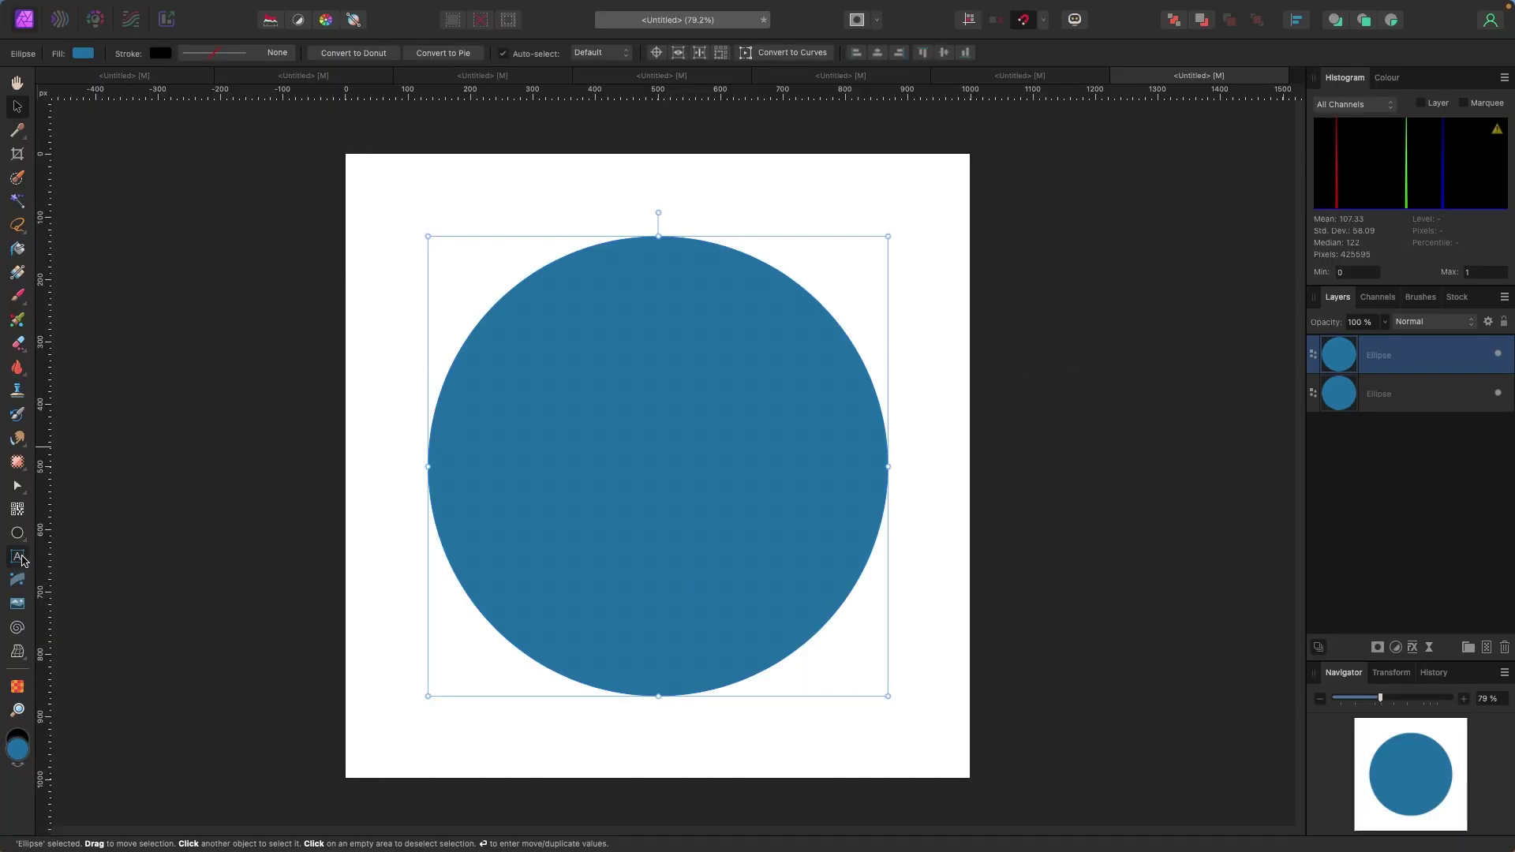
{"action": "left_click", "coordinate": [17, 557]}
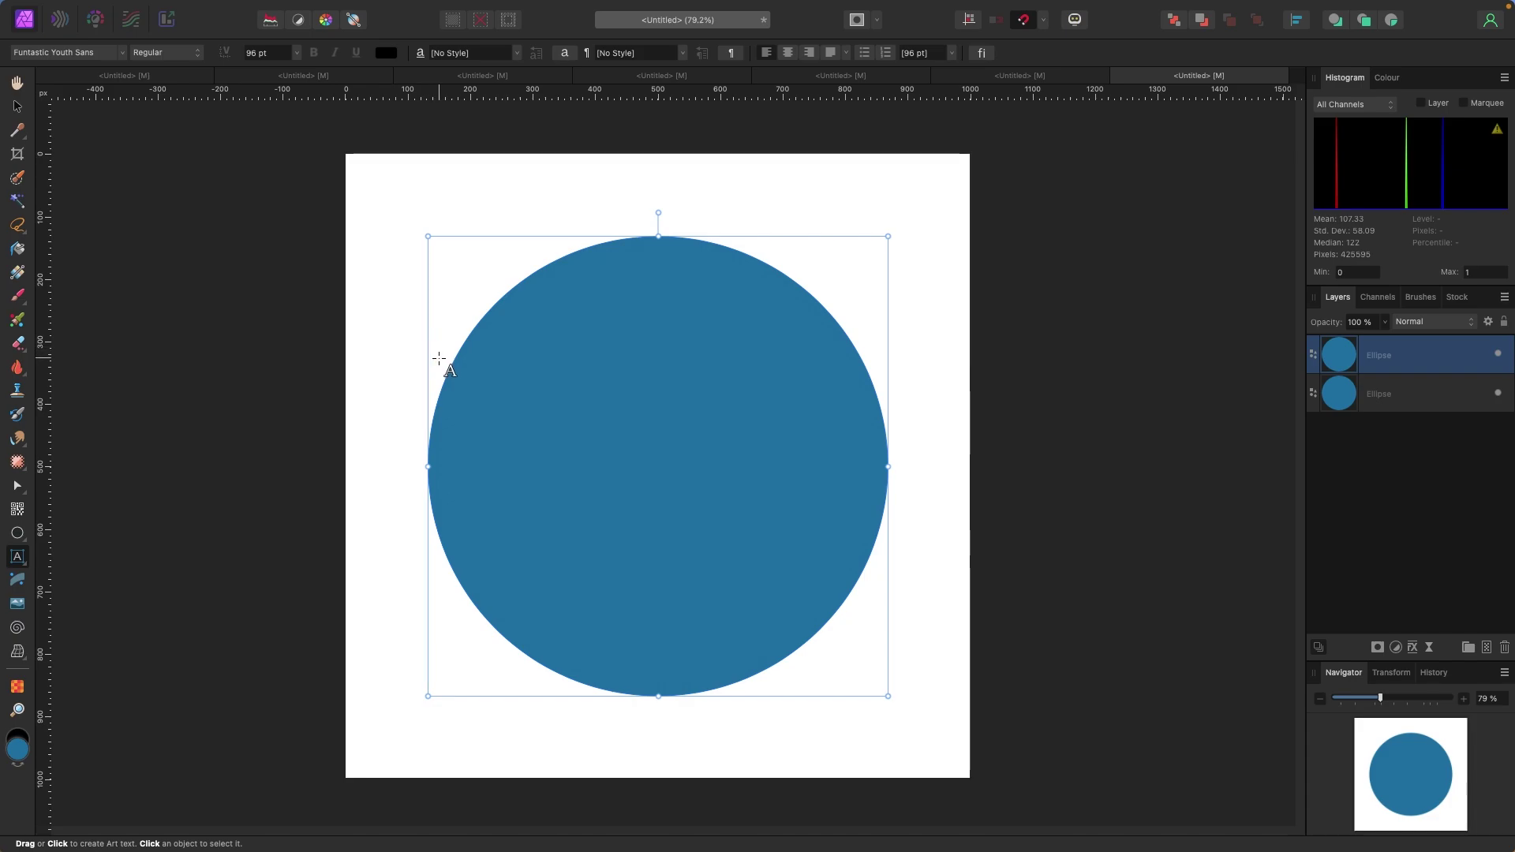
{"action": "left_click", "coordinate": [446, 366]}
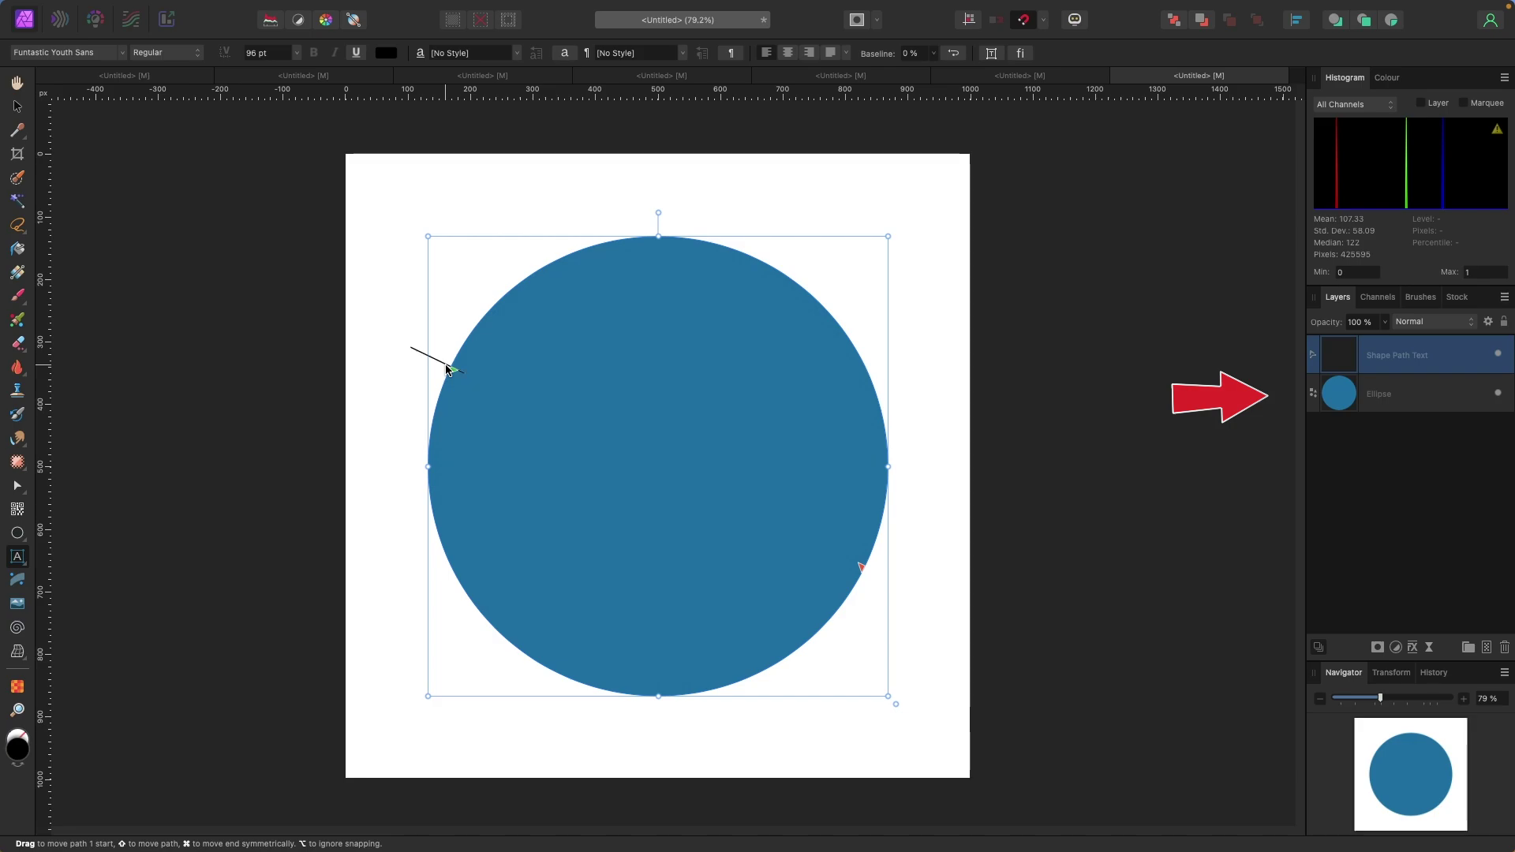
{"action": "type", "text": "TEXT O"}
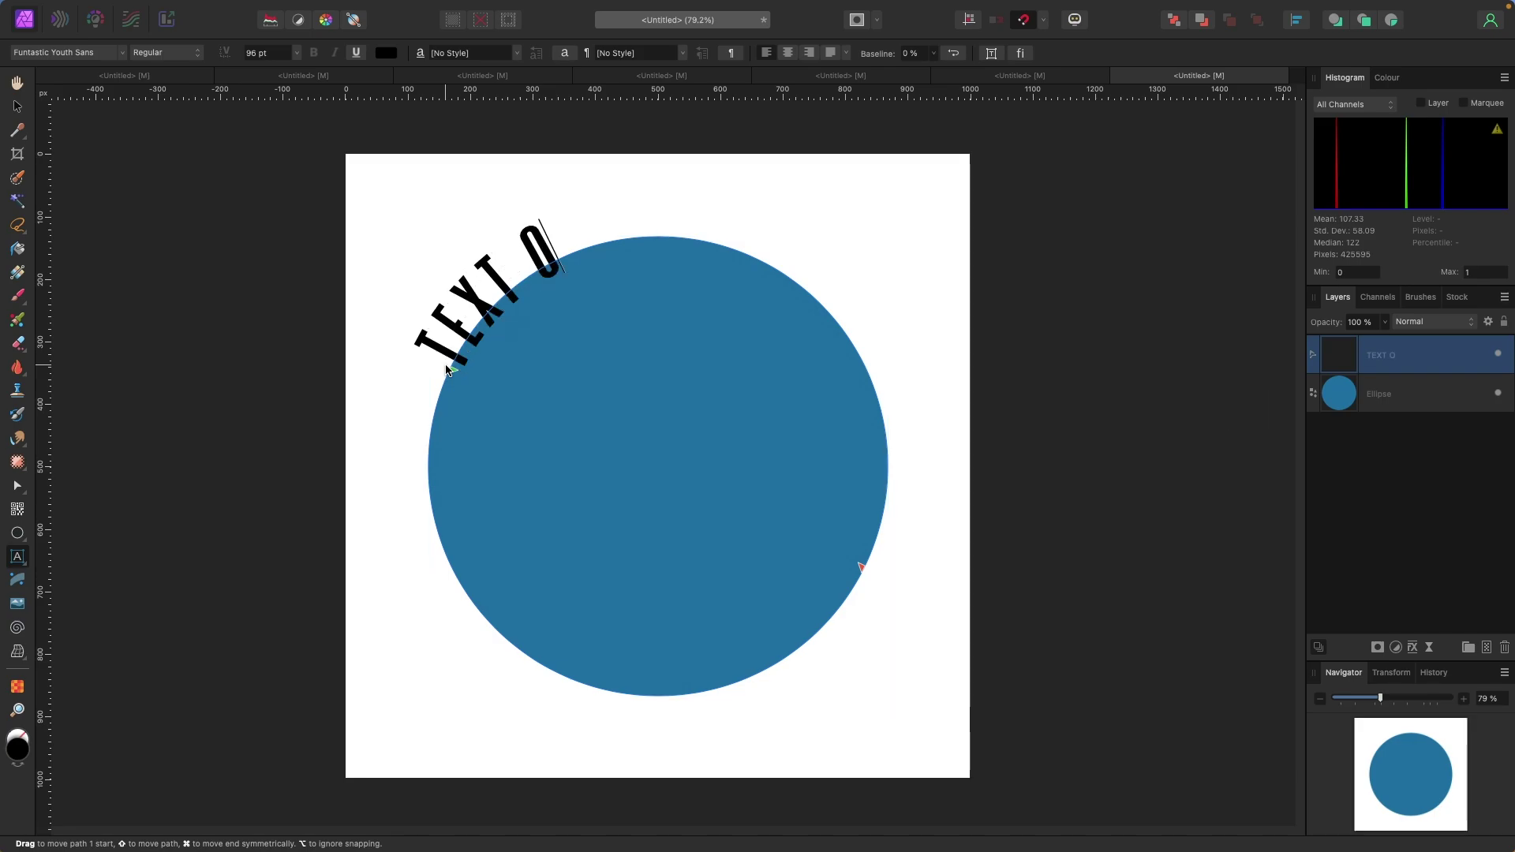
{"action": "type", "text": "N THIS CIRCLE"}
{"action": "key", "text": "Escape"}
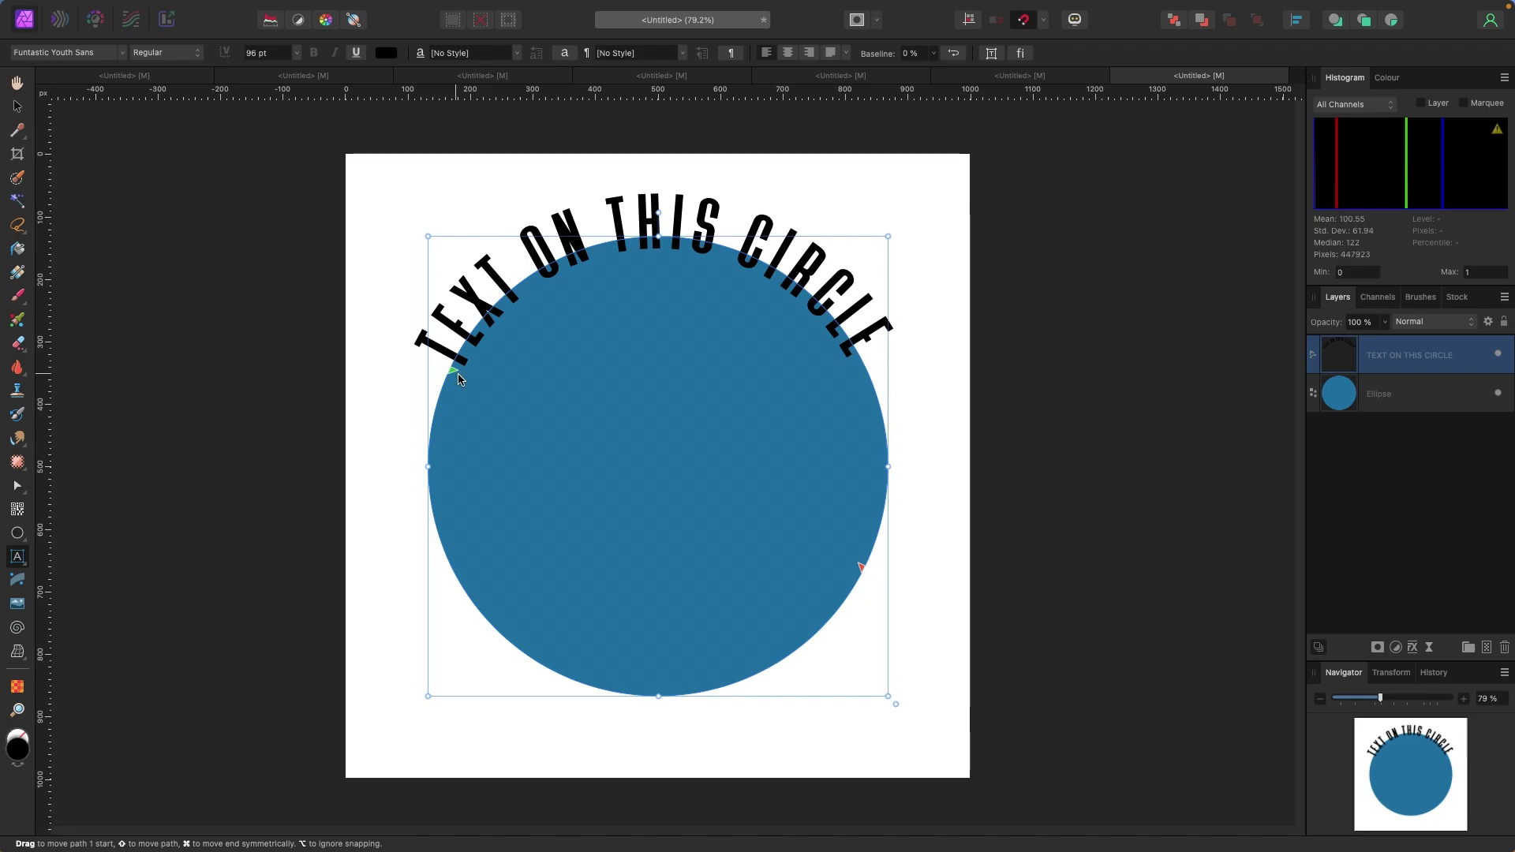
Move the text path ends to the circle's sides, centre-align the text, and reselect it
{"action": "left_click_drag", "start_coordinate": [455, 378], "coordinate": [422, 470]}
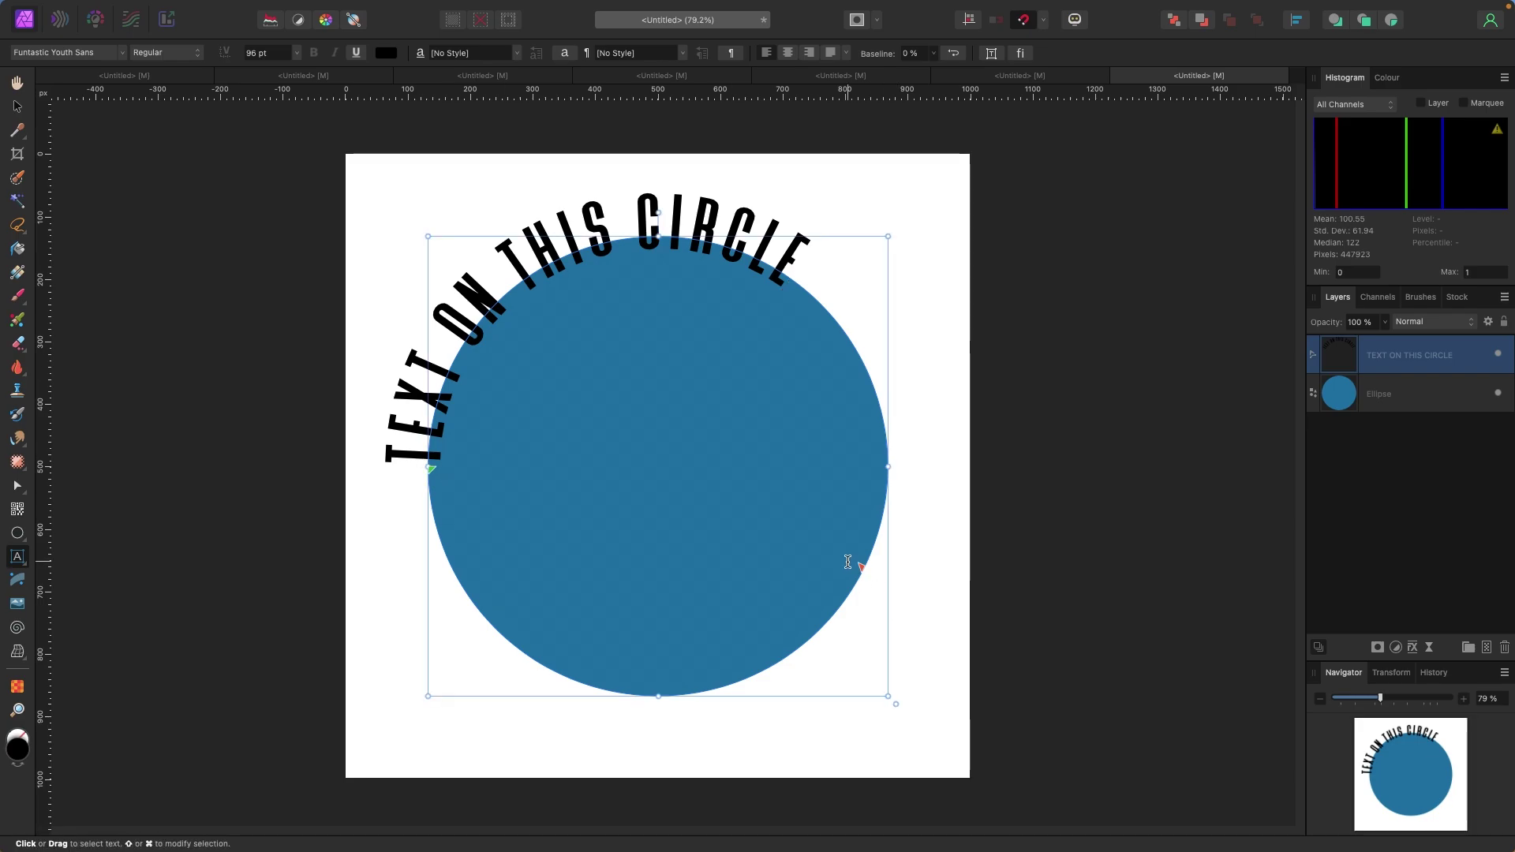
{"action": "left_click_drag", "start_coordinate": [859, 568], "coordinate": [896, 467]}
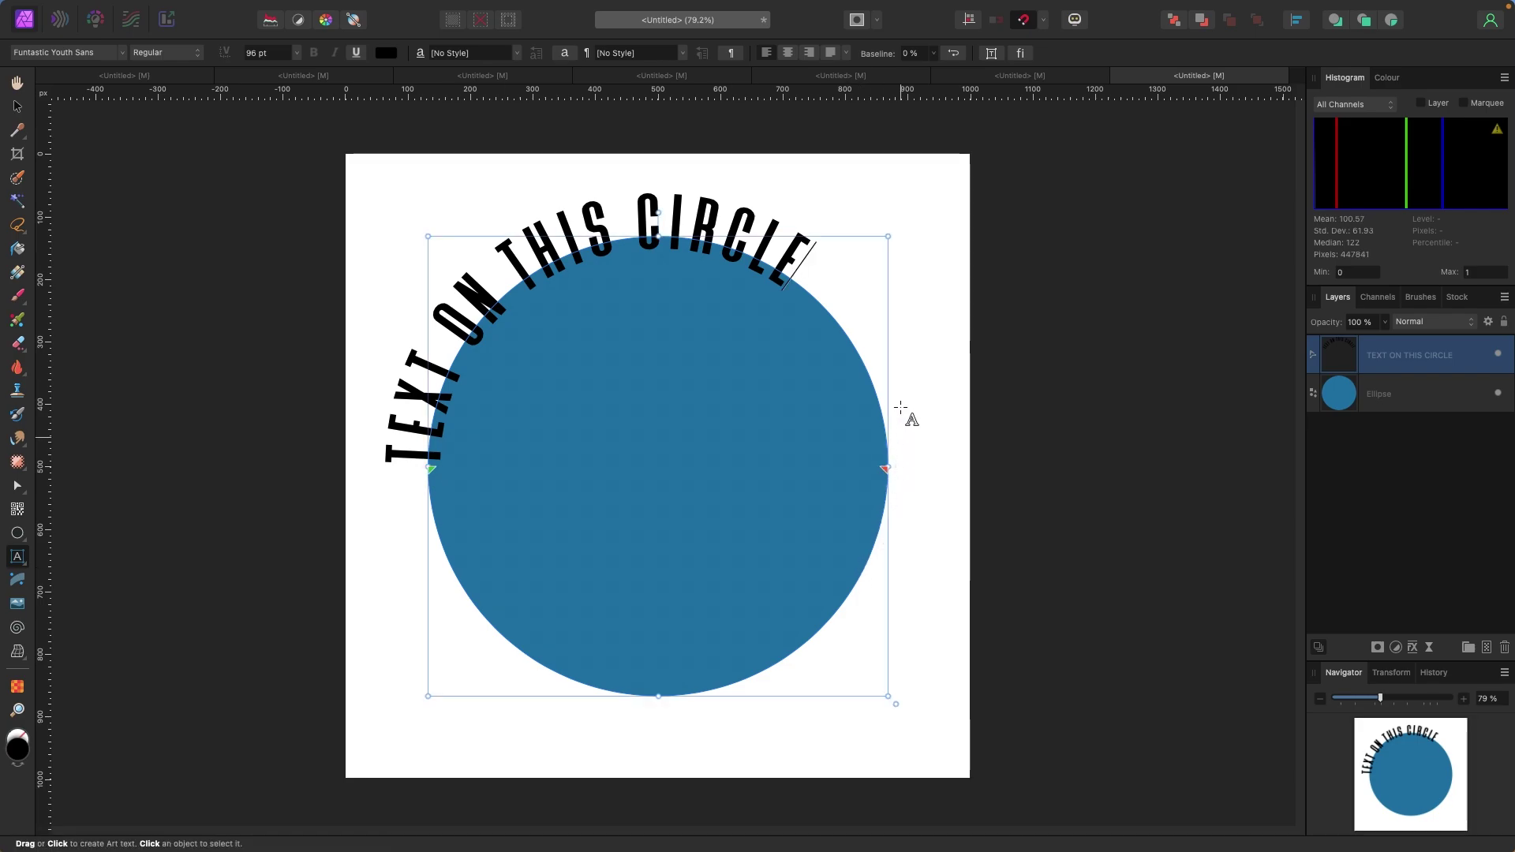
{"action": "left_click_drag", "start_coordinate": [809, 254], "coordinate": [367, 456]}
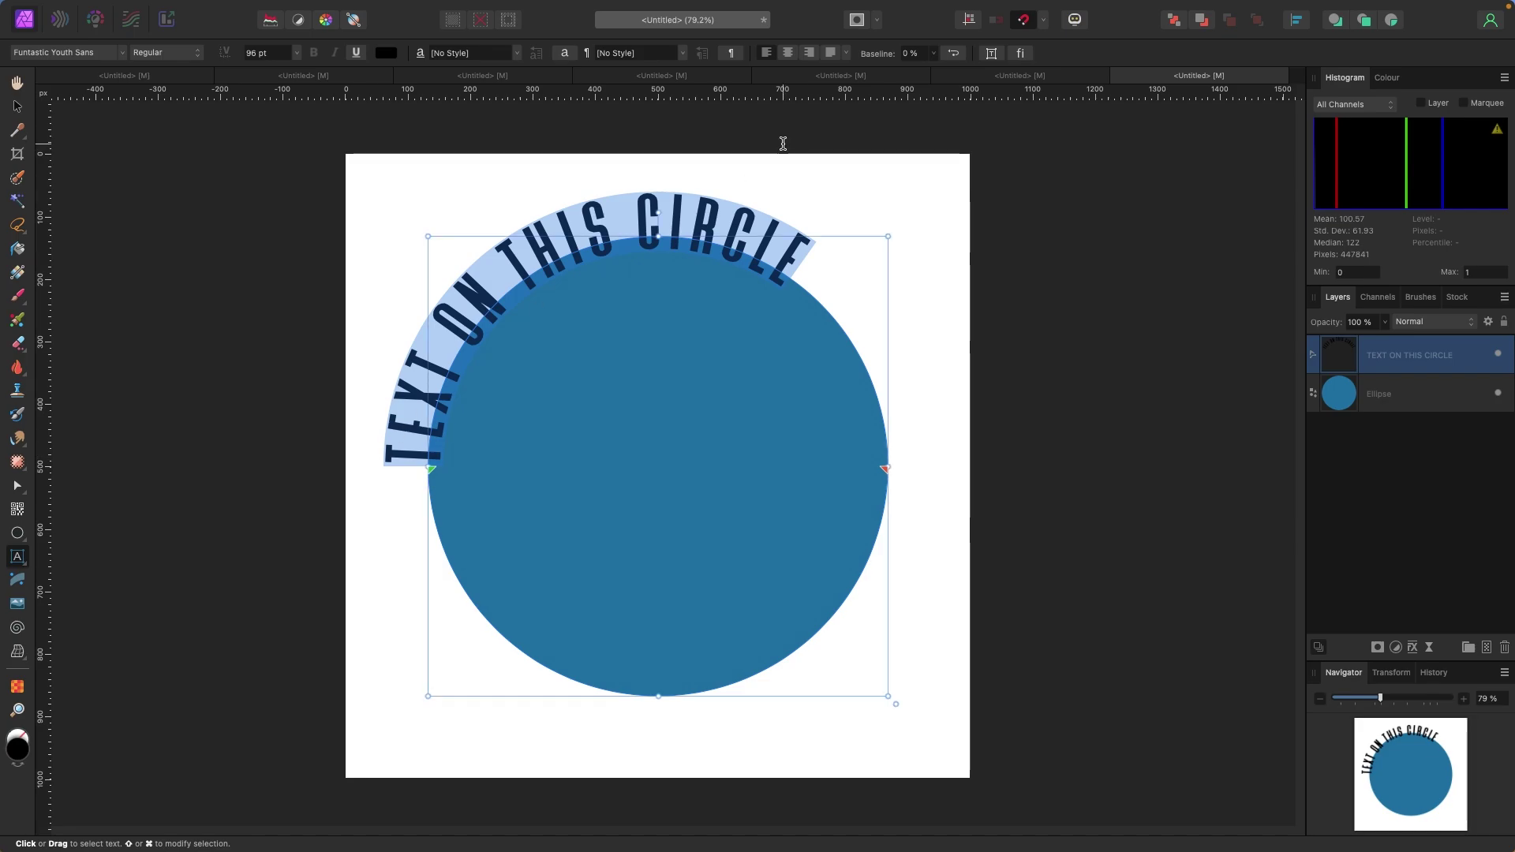
{"action": "left_click", "coordinate": [788, 54]}
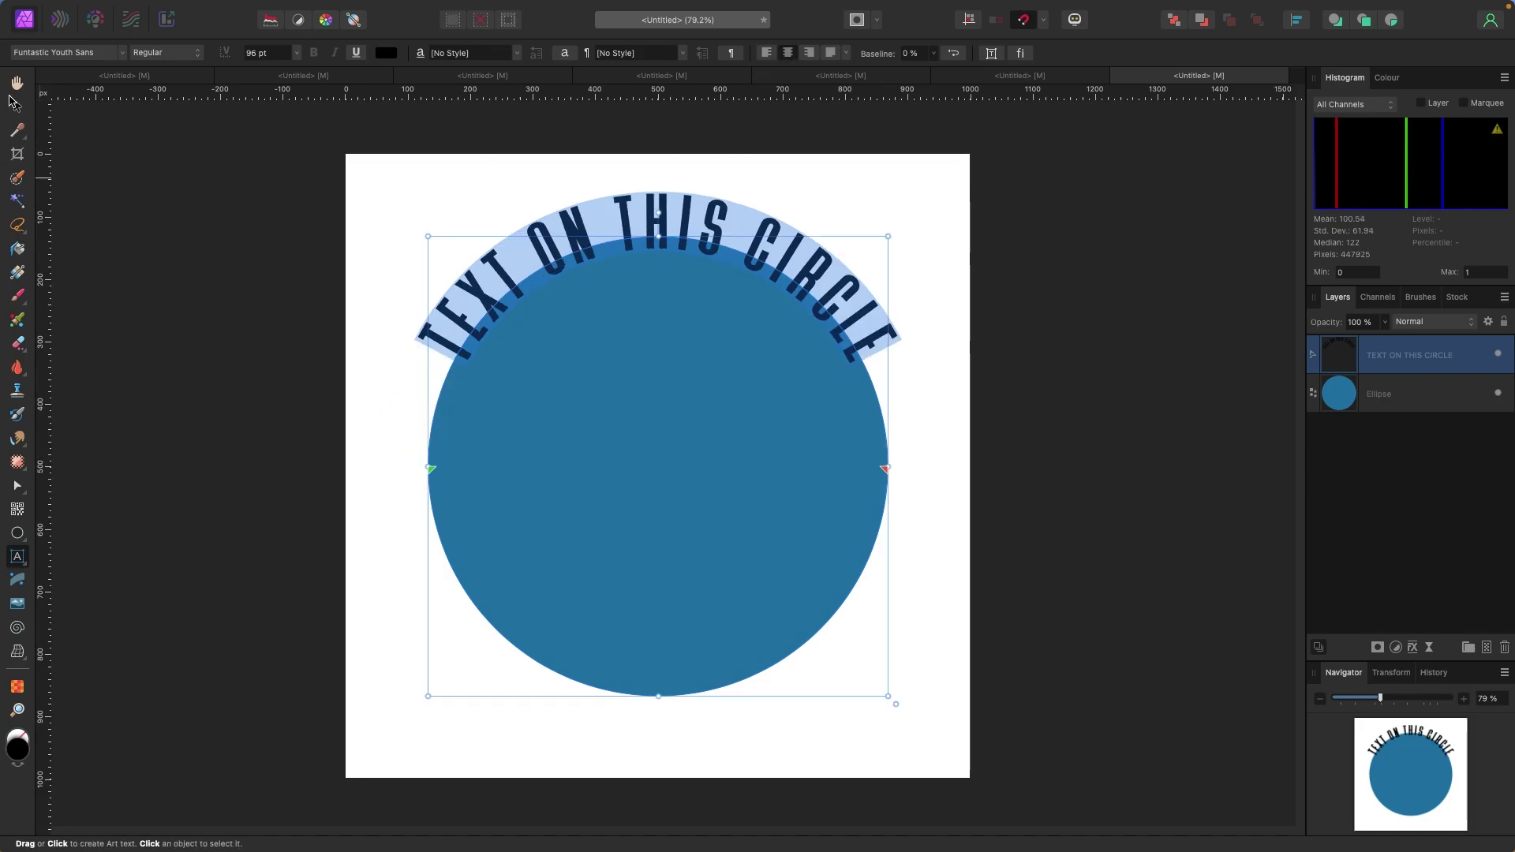
{"action": "left_click", "coordinate": [18, 108]}
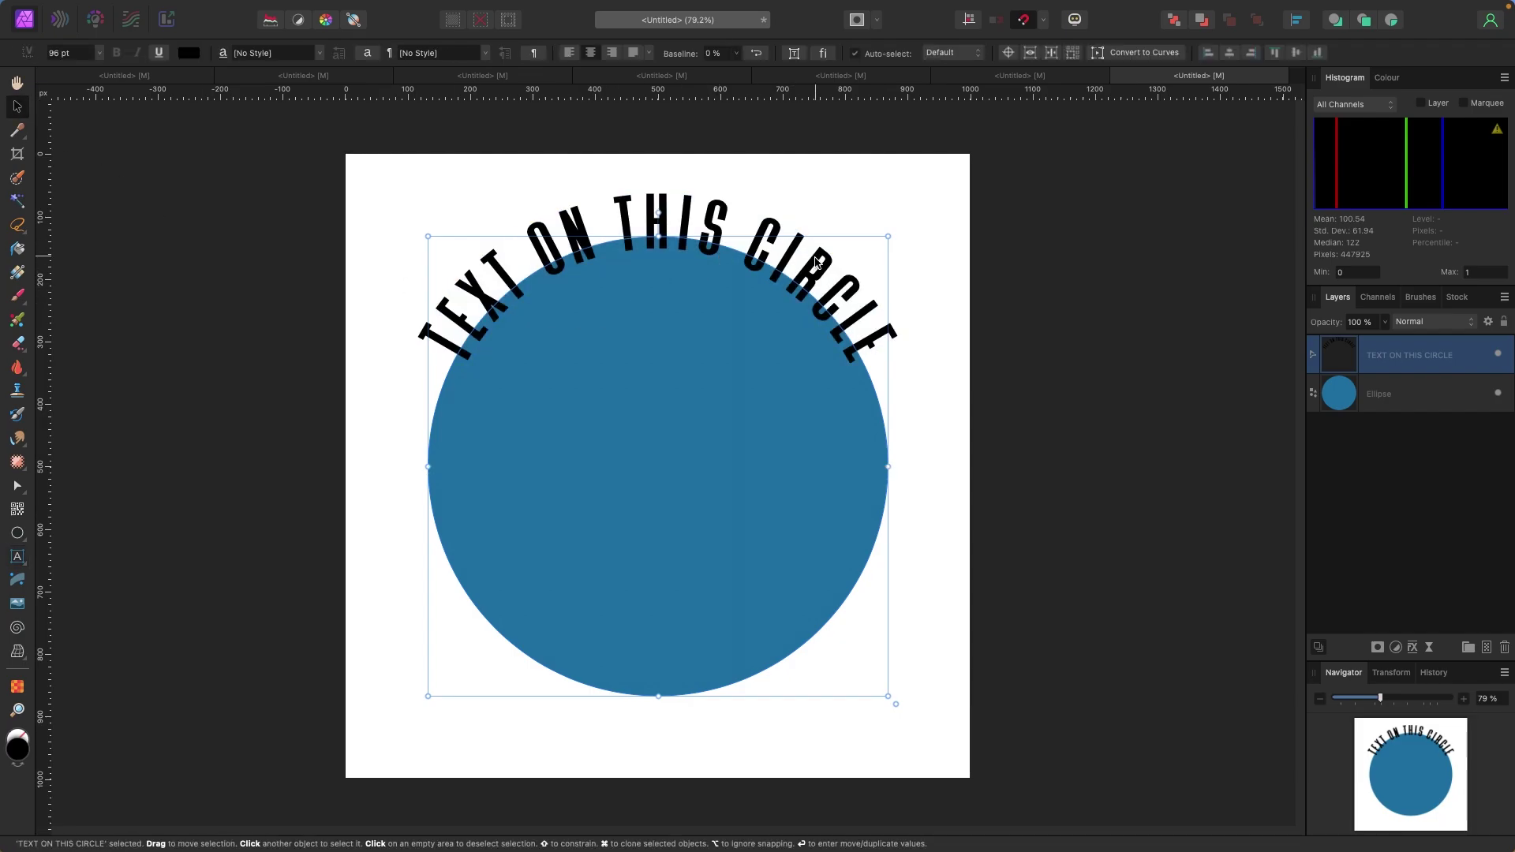
{"action": "double_click", "coordinate": [843, 300]}
{"action": "left_click_drag", "start_coordinate": [887, 347], "coordinate": [382, 322]}
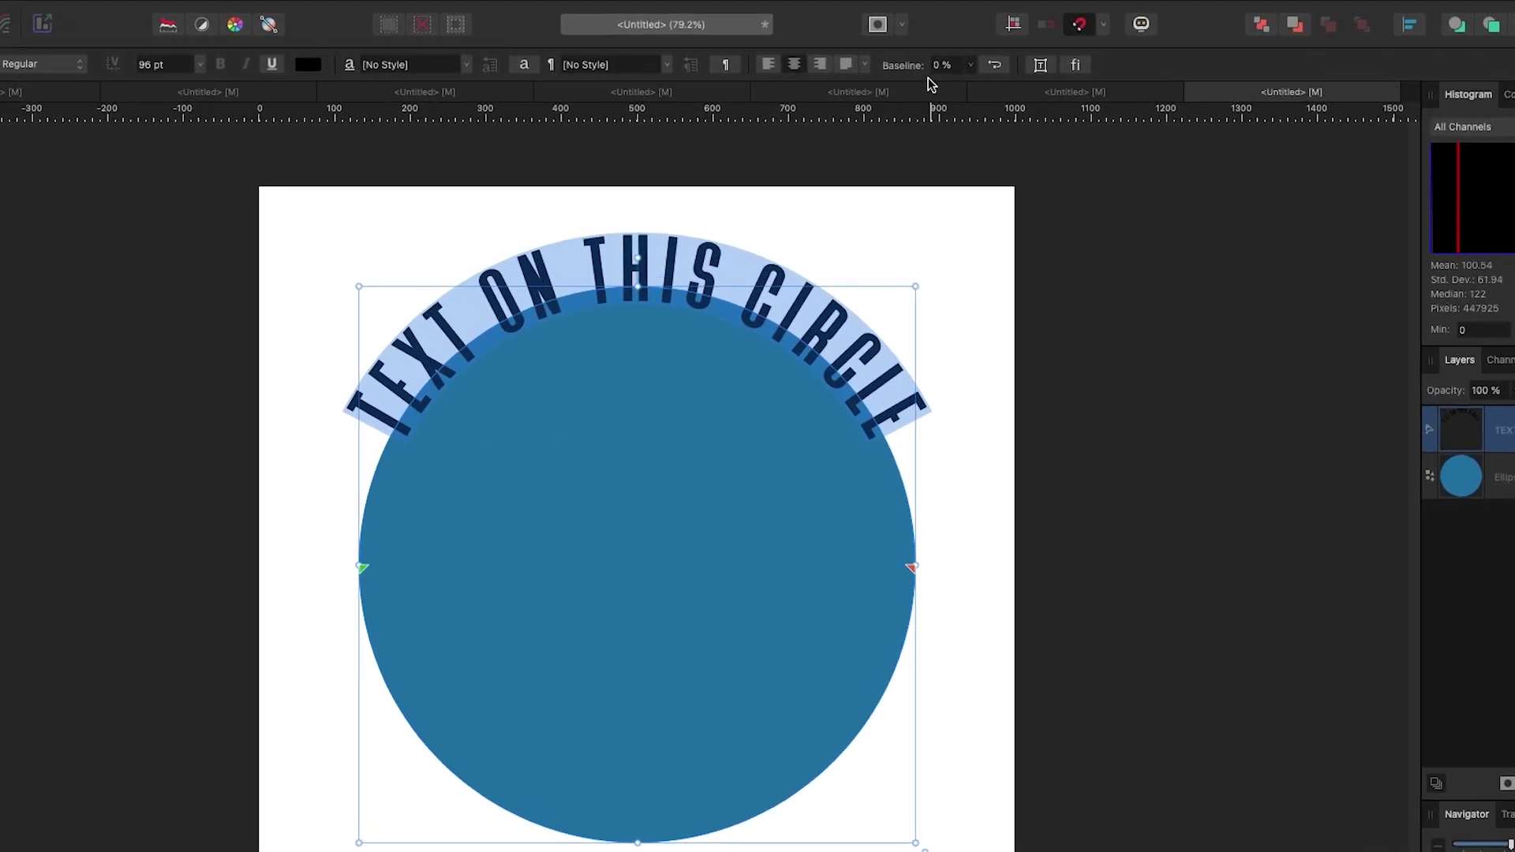
Set the circle text's baseline shift to -14 % with the Baseline slider
{"action": "left_click", "coordinate": [969, 66]}
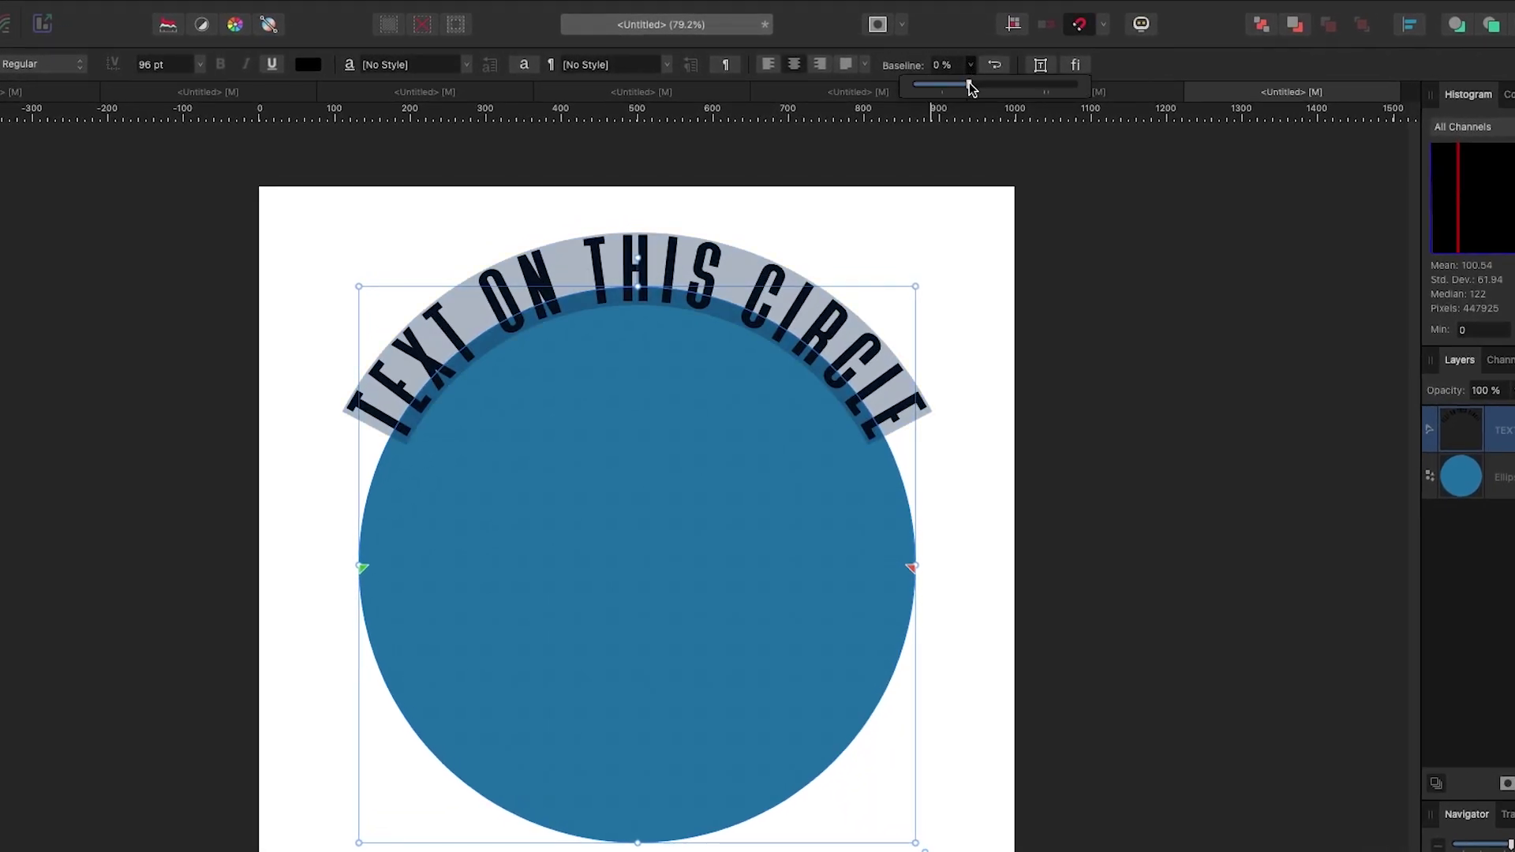
{"action": "left_click_drag", "start_coordinate": [969, 85], "coordinate": [957, 125]}
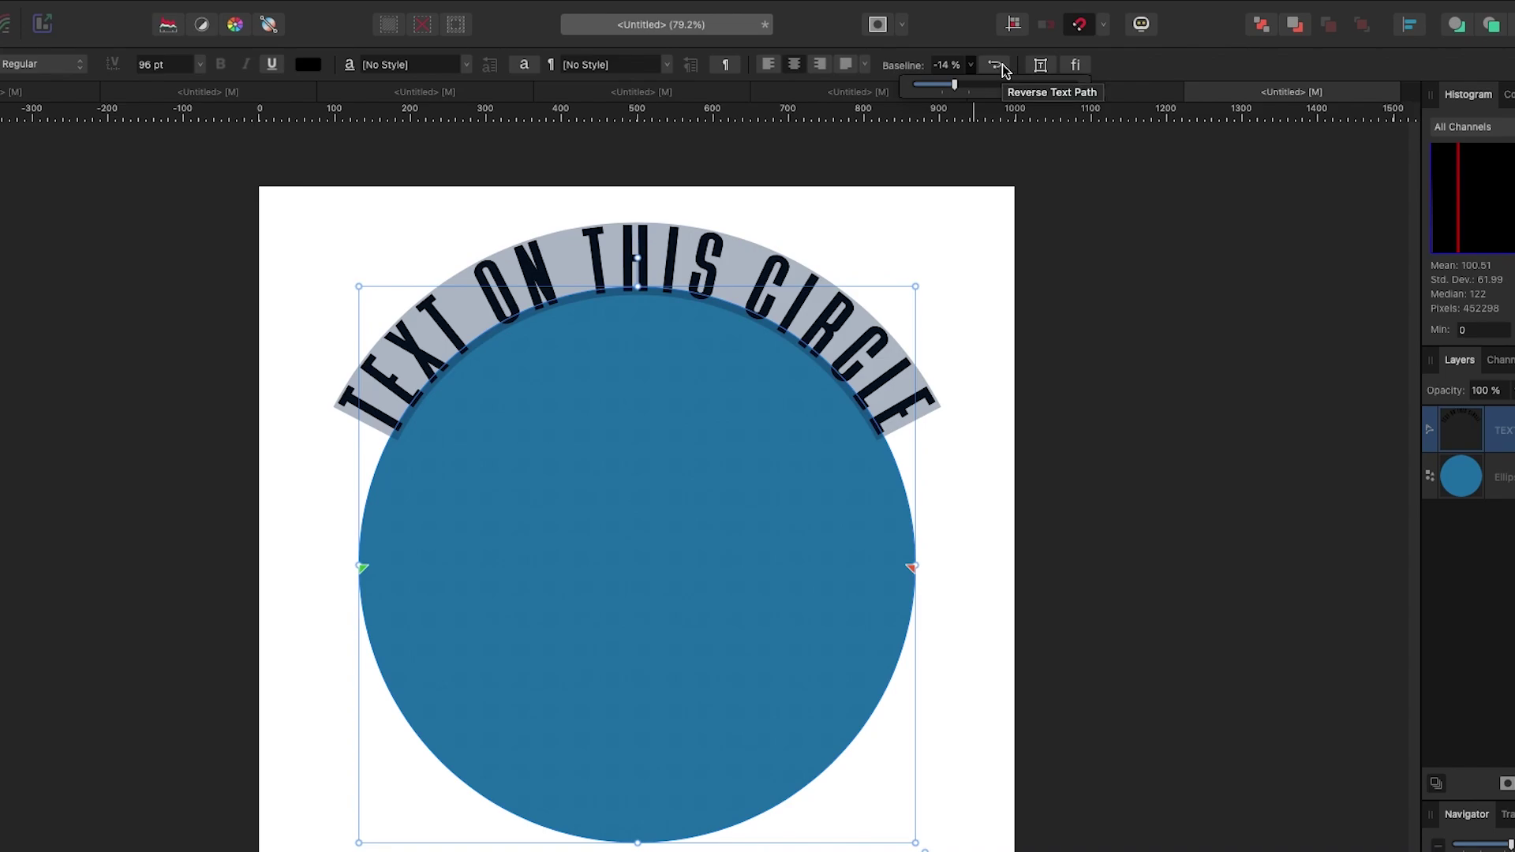
Reverse the text path and drag its start and end handles so the text runs along the circle's bottom
{"action": "left_click", "coordinate": [998, 65]}
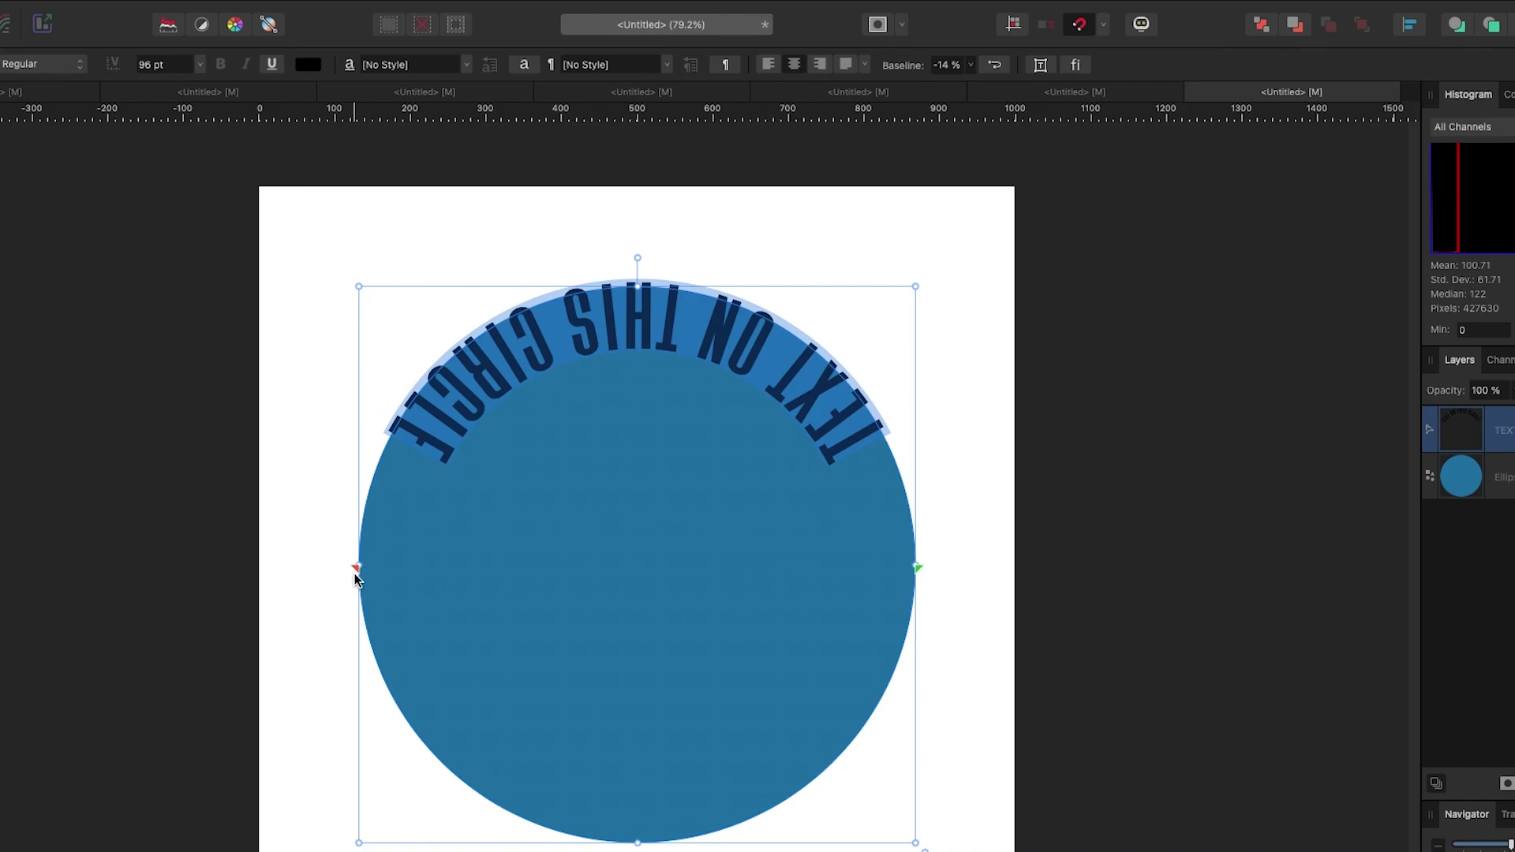
{"action": "left_click_drag", "start_coordinate": [355, 569], "coordinate": [845, 642]}
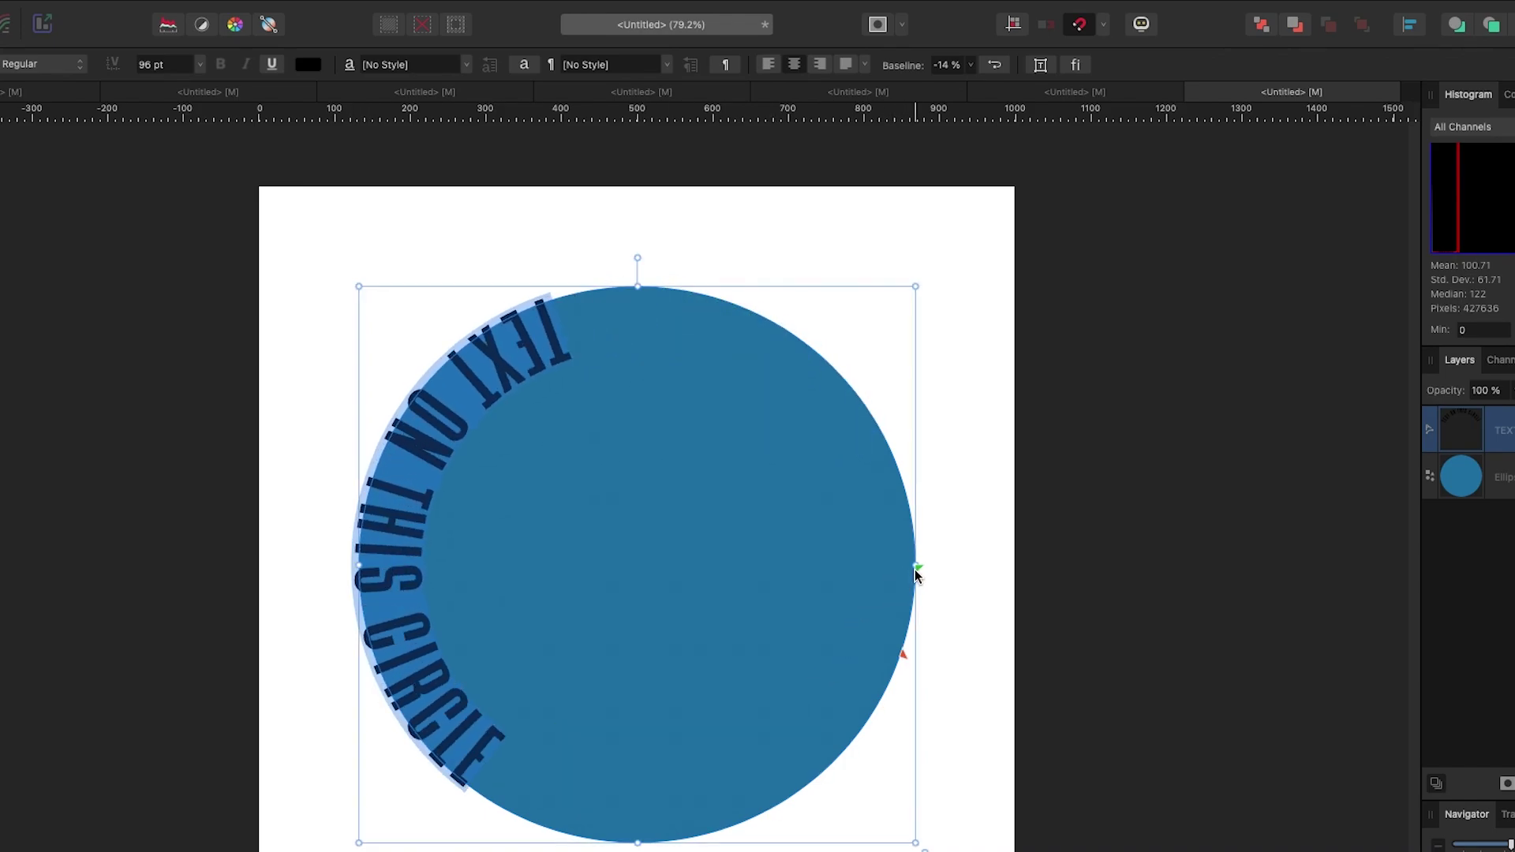
{"action": "left_click_drag", "start_coordinate": [915, 564], "coordinate": [382, 565]}
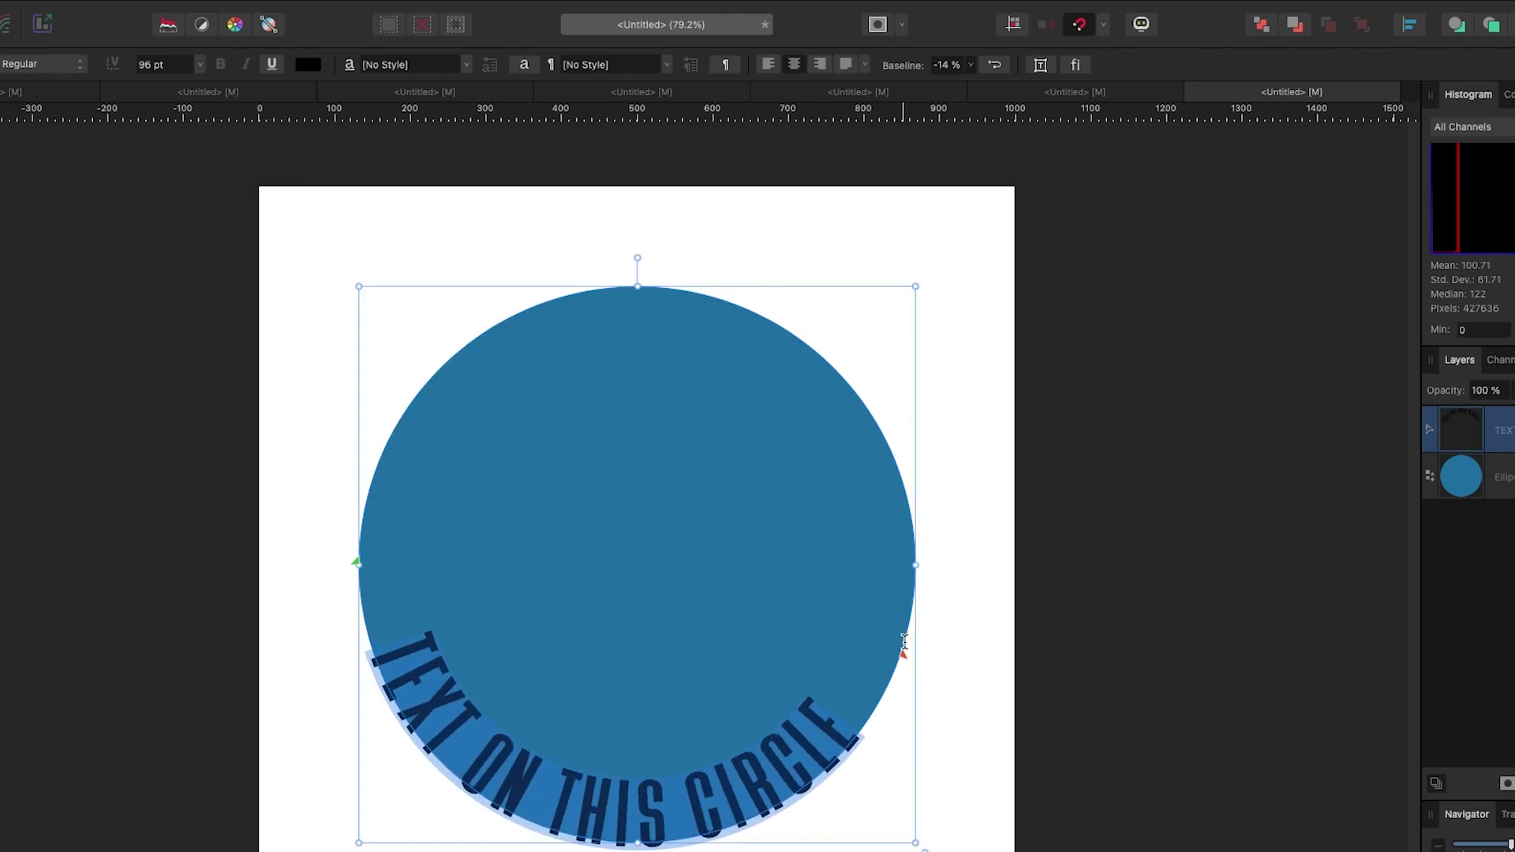
{"action": "left_click_drag", "start_coordinate": [906, 660], "coordinate": [917, 577]}
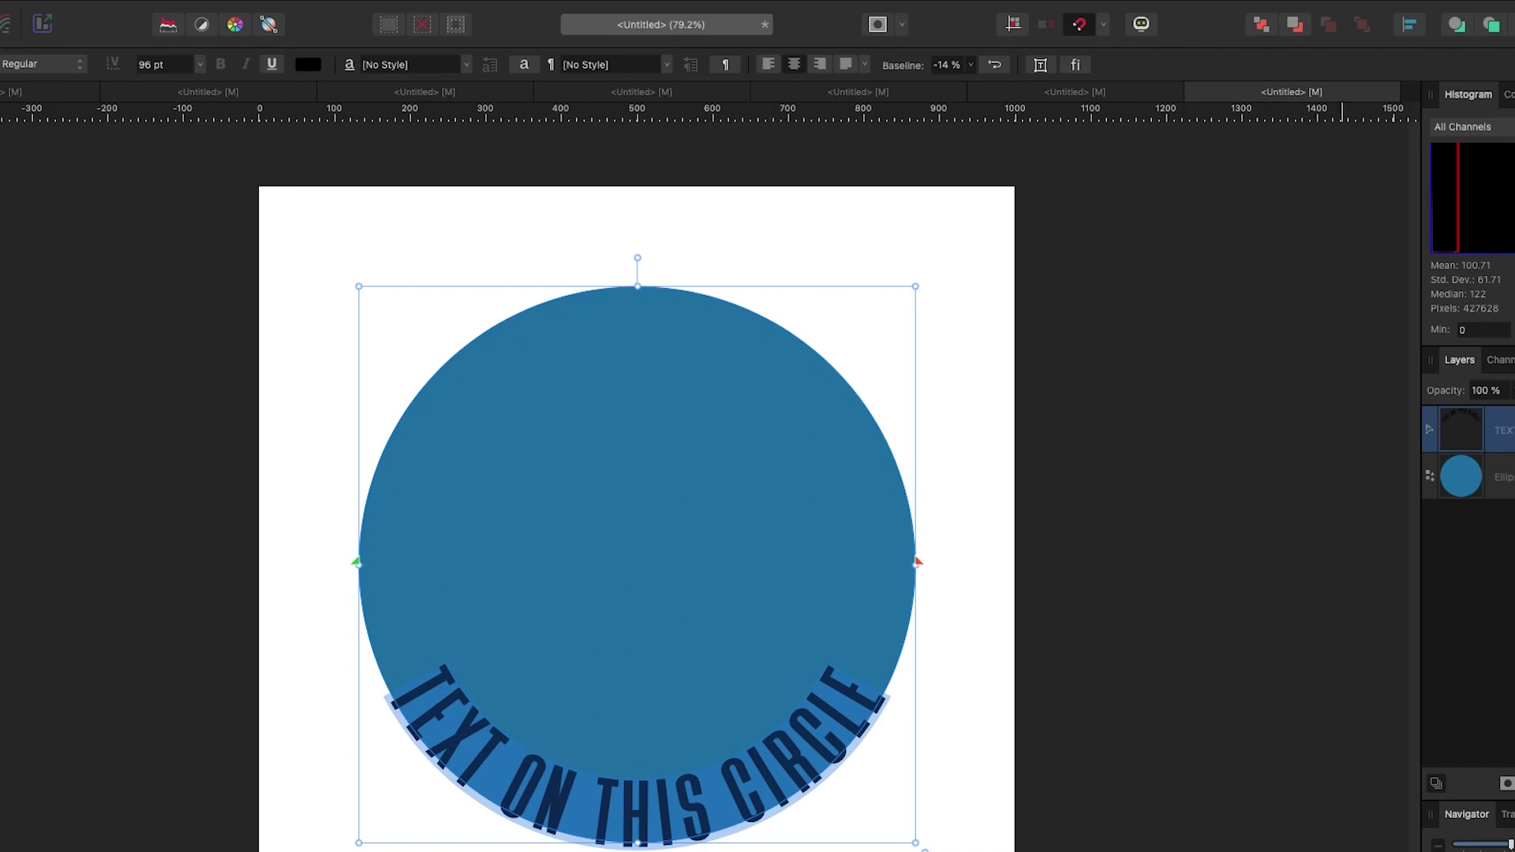
{"action": "left_click", "coordinate": [1507, 94]}
Make the circle text white and shift its baseline to -30 %
{"action": "left_click", "coordinate": [1499, 197]}
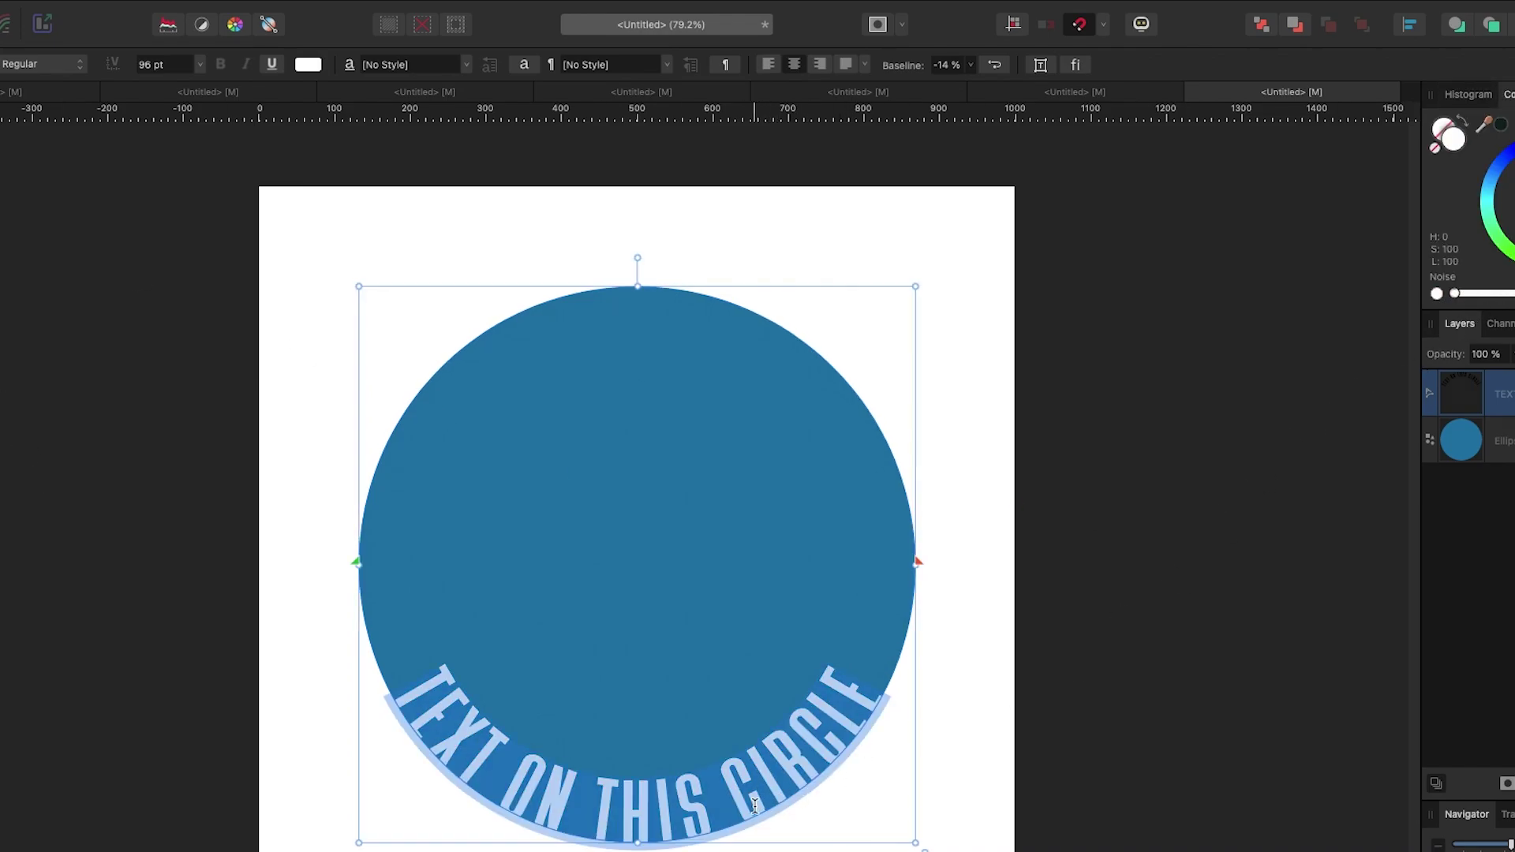
{"action": "key", "text": "Escape"}
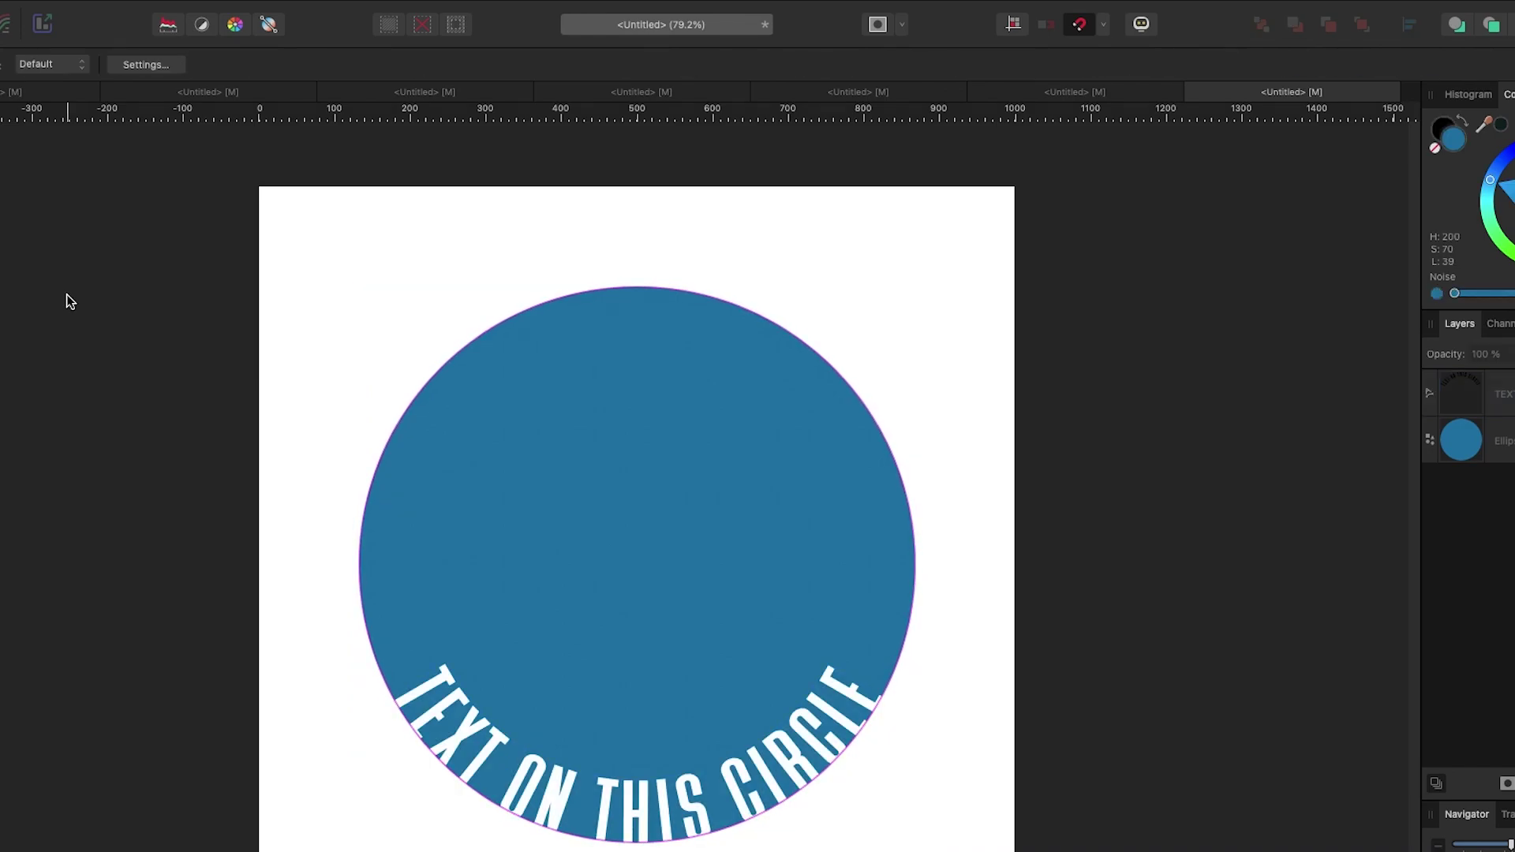
{"action": "left_click", "coordinate": [471, 690]}
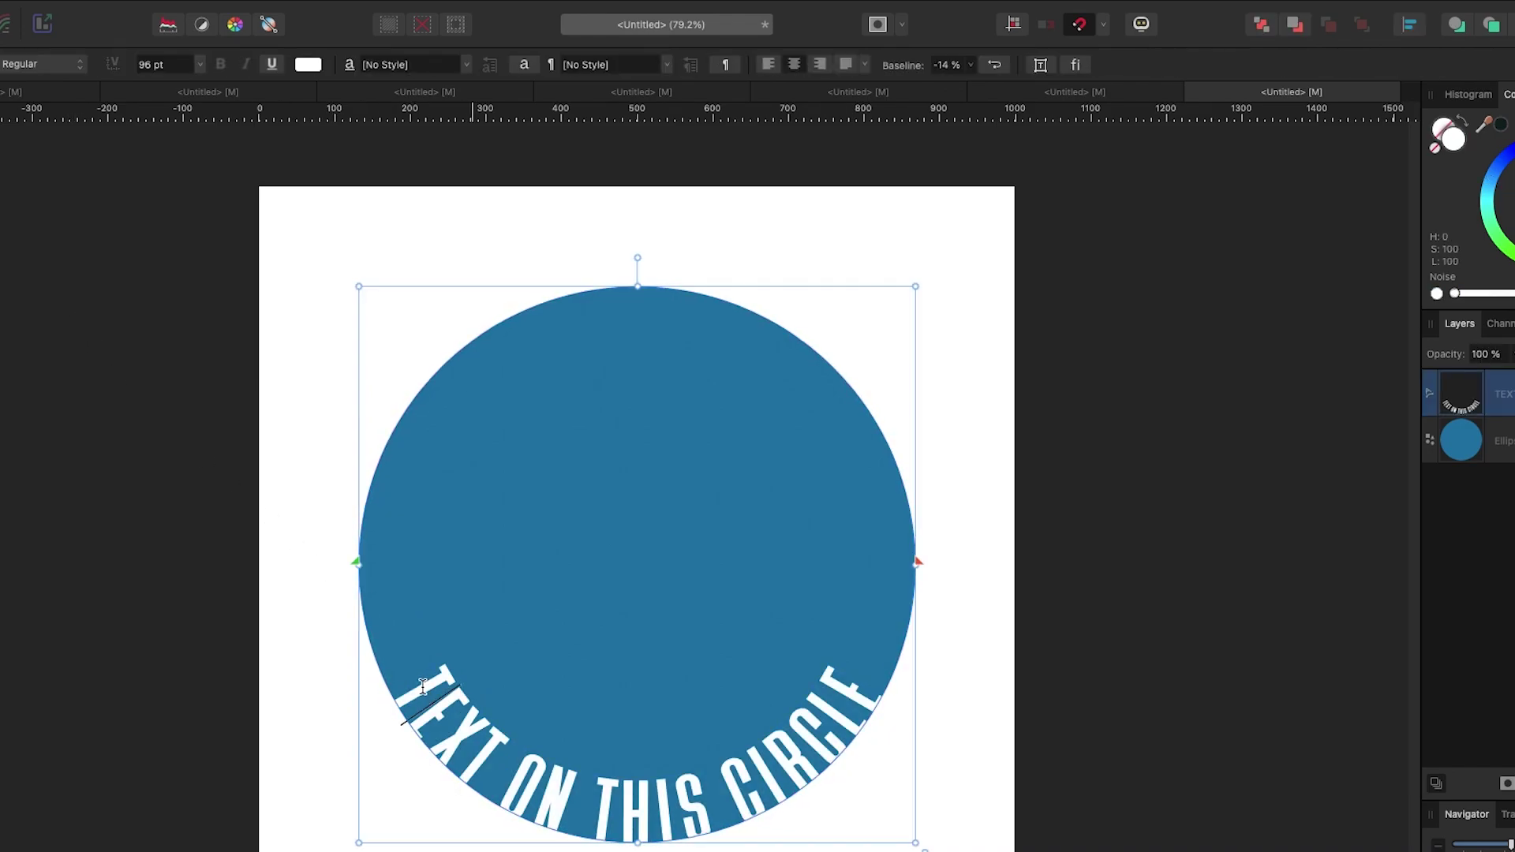
{"action": "left_click_drag", "start_coordinate": [420, 685], "coordinate": [867, 683]}
{"action": "left_click", "coordinate": [971, 68]}
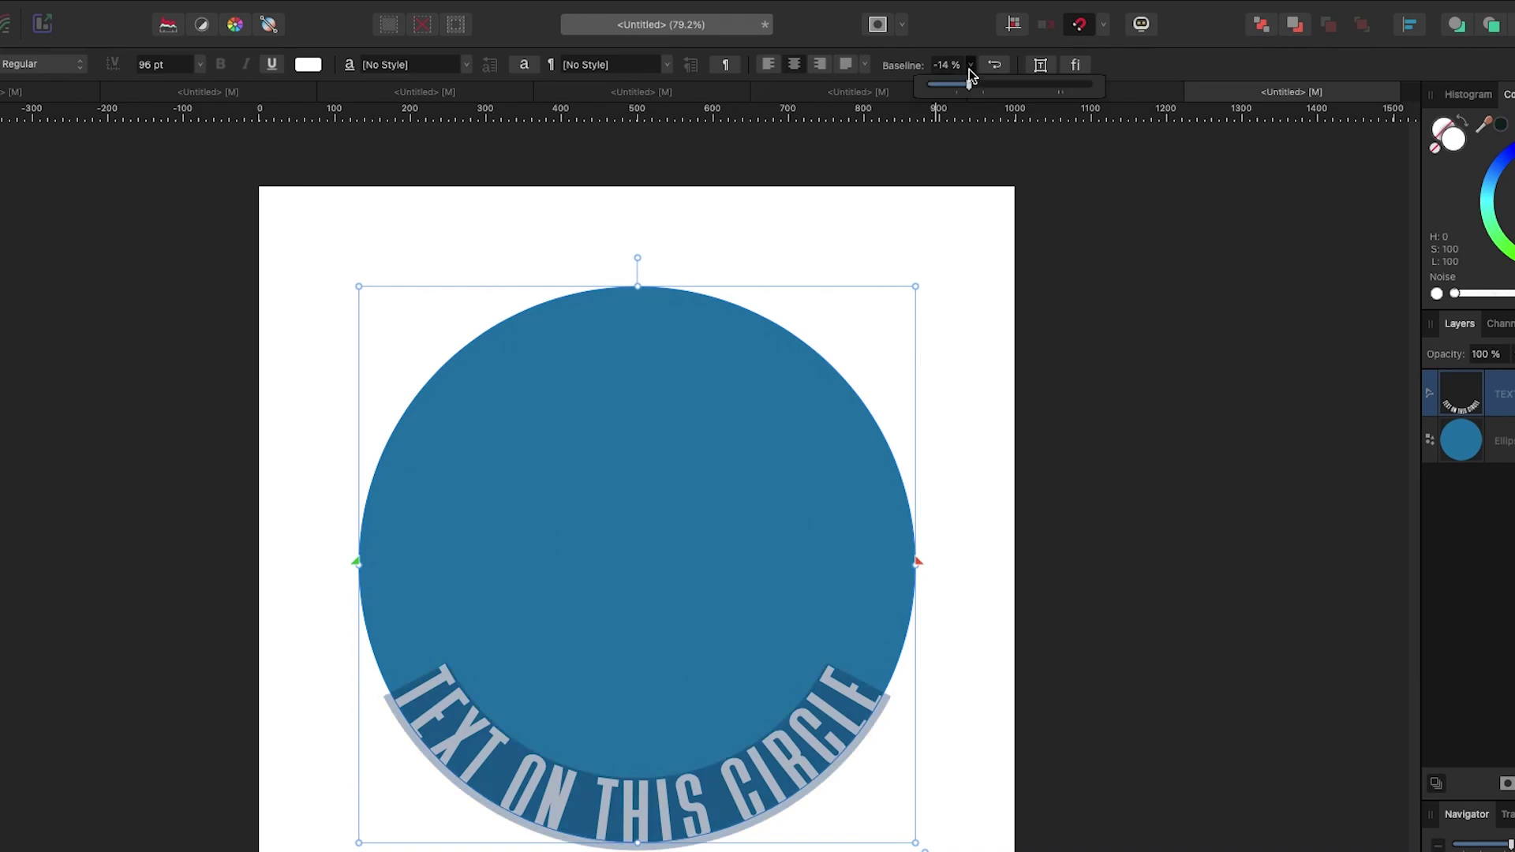
{"action": "left_click_drag", "start_coordinate": [975, 84], "coordinate": [951, 84]}
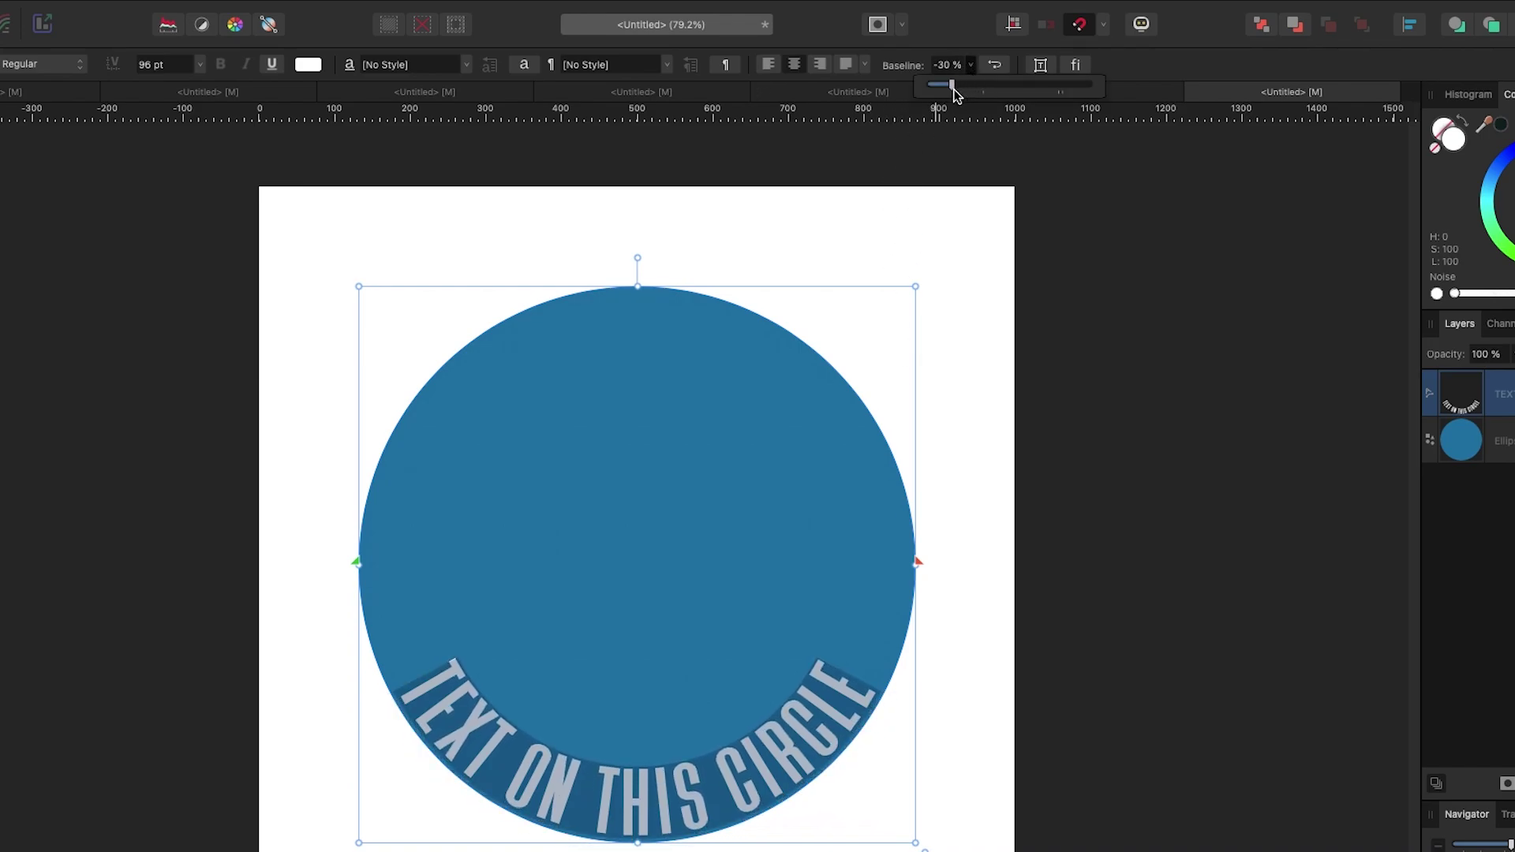
{"action": "key", "text": "Escape"}
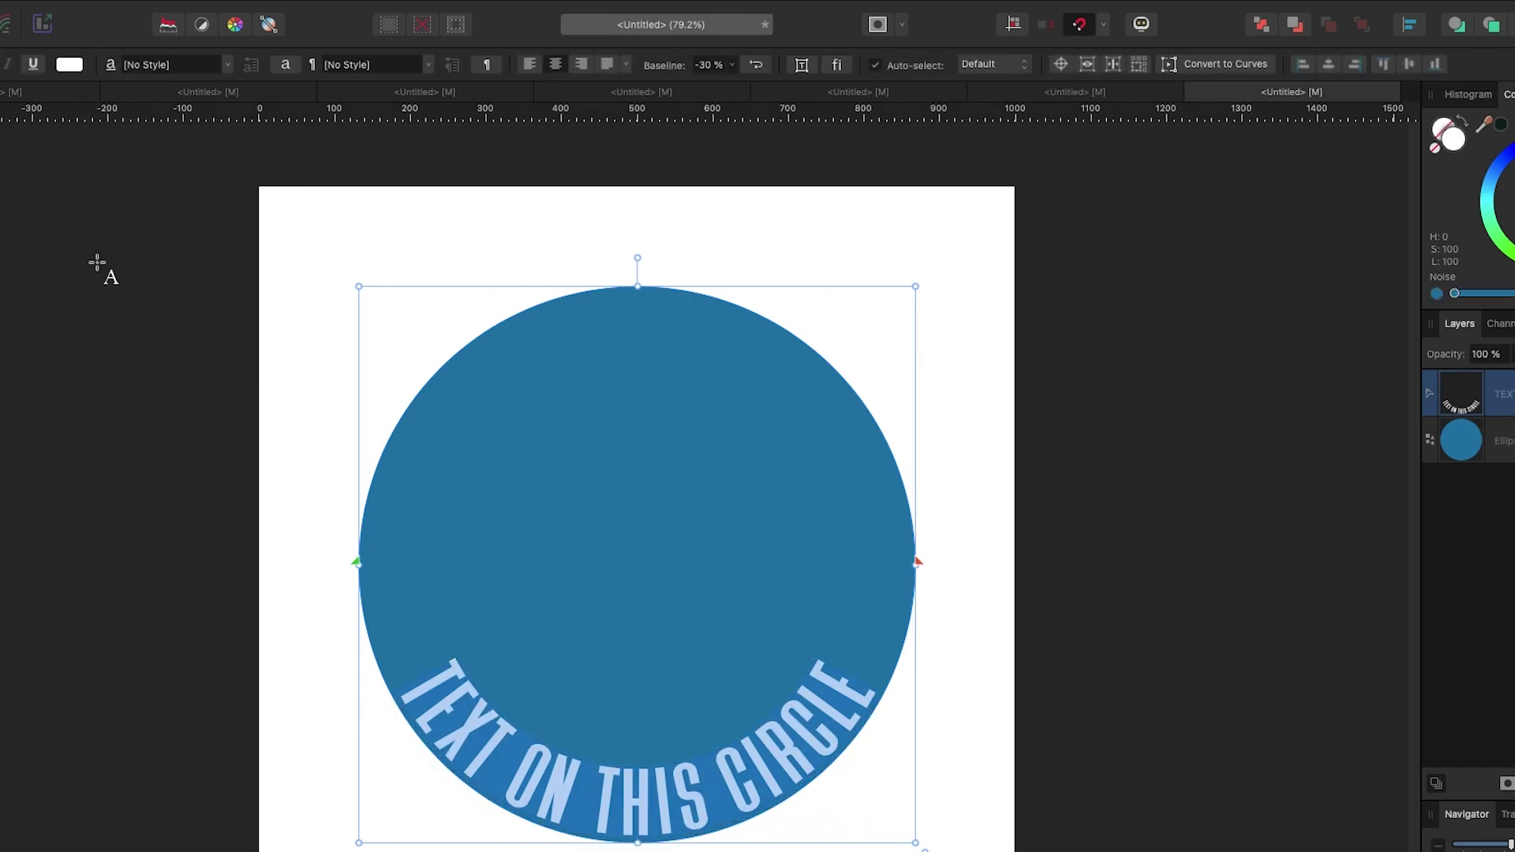
Select all the curved circle text, widen its tracking twice, tighten it once, then deselect
{"action": "key", "text": "ctrl+d"}
{"action": "left_click", "coordinate": [755, 717]}
{"action": "left_click", "coordinate": [843, 680]}
{"action": "left_click_drag", "start_coordinate": [854, 680], "coordinate": [408, 691]}
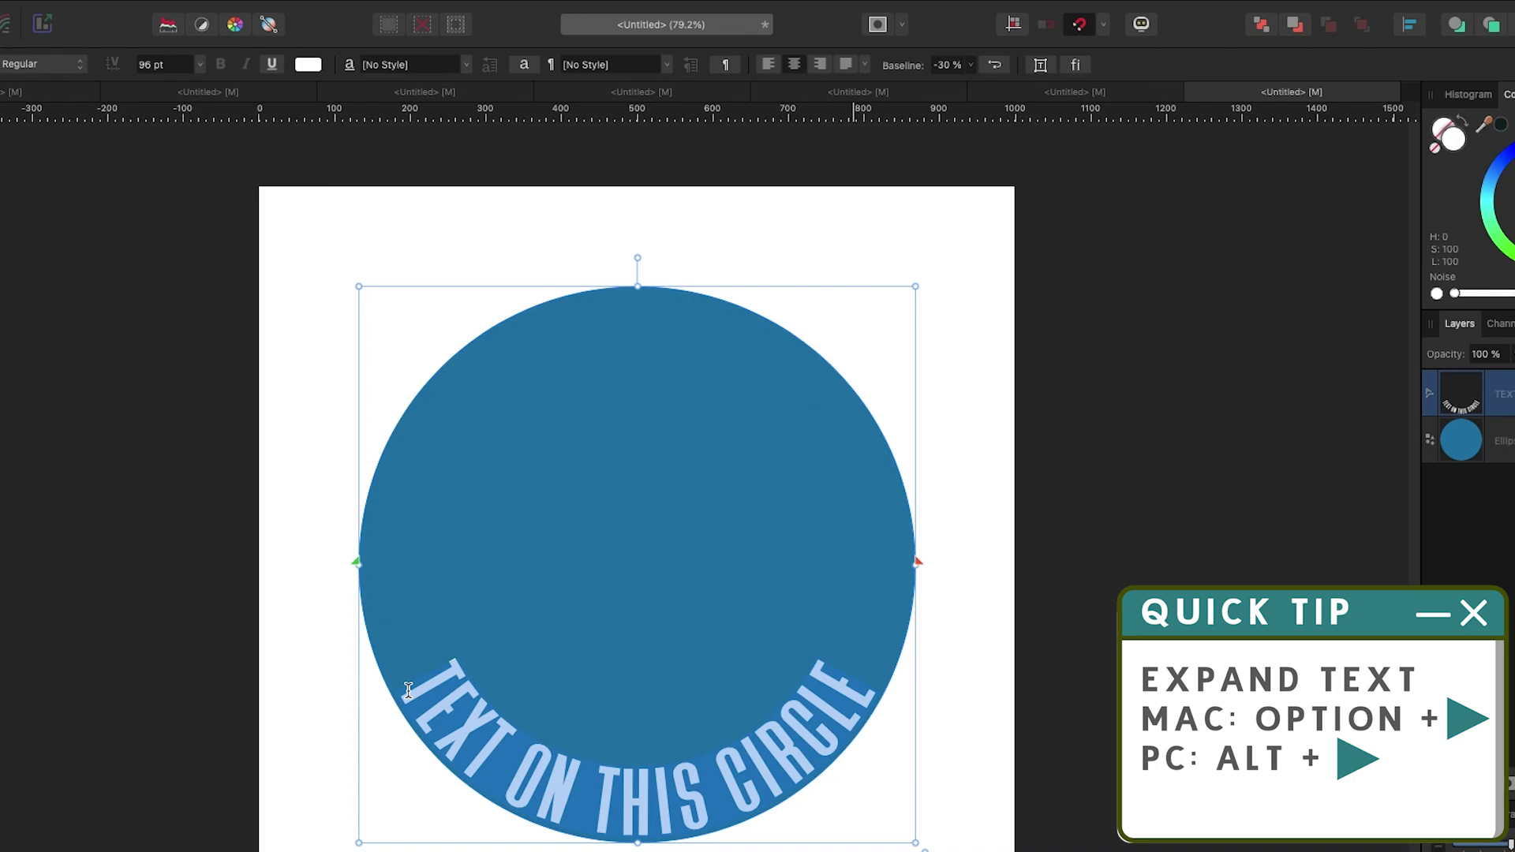
{"action": "key", "text": "alt+Right"}
{"action": "key", "text": "alt+Right"}
{"action": "key", "text": "alt+Right"}
{"action": "key", "text": "alt+Right"}
{"action": "key", "text": "alt+Right"}
{"action": "key", "text": "alt+Right"}
{"action": "key", "text": "alt+Right"}
{"action": "key", "text": "alt+Right"}
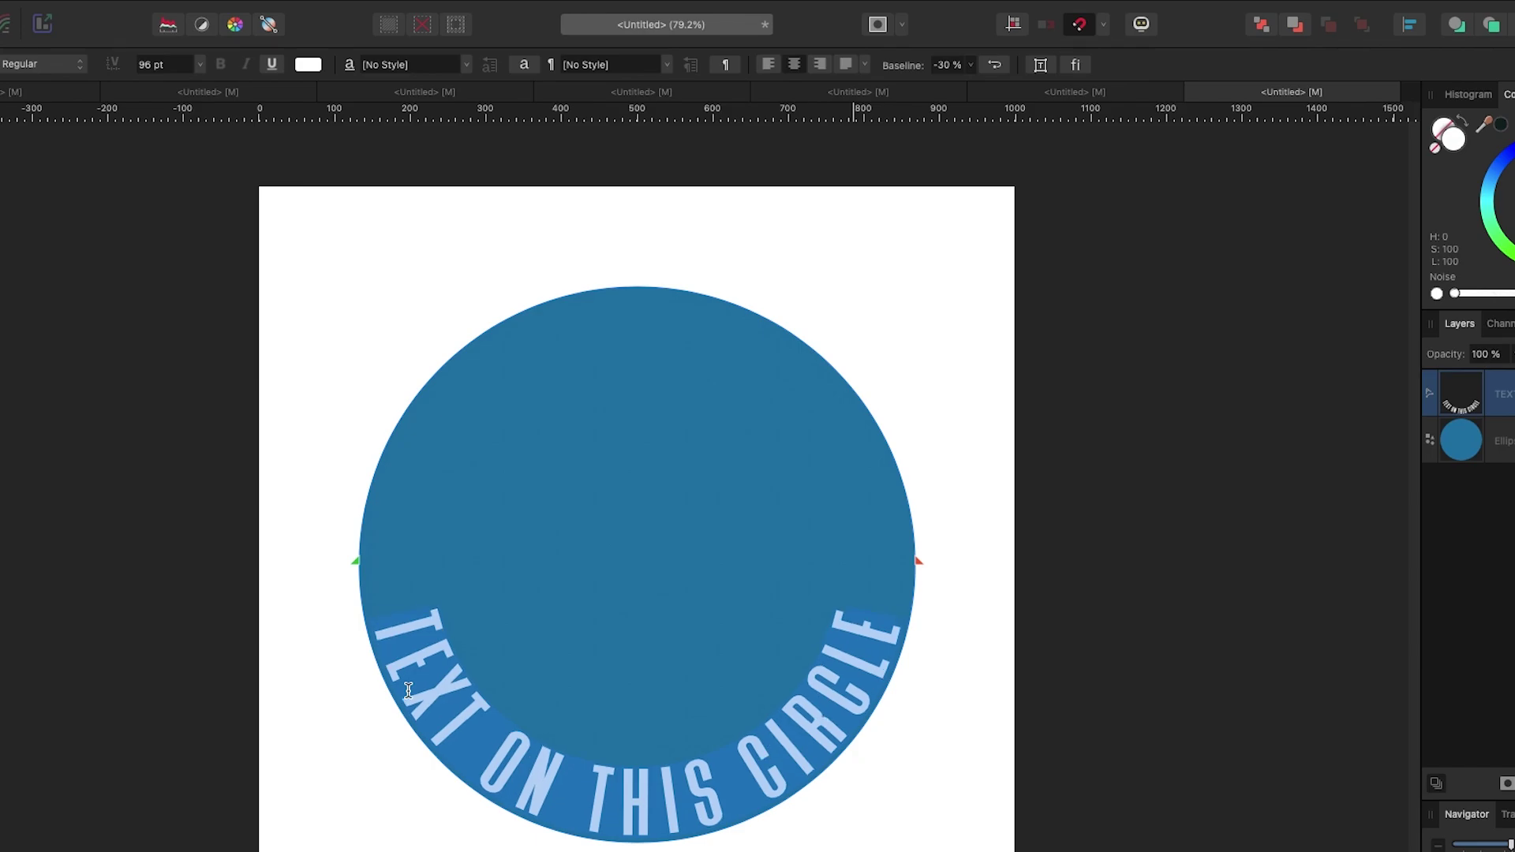
{"action": "key", "text": "alt+Right"}
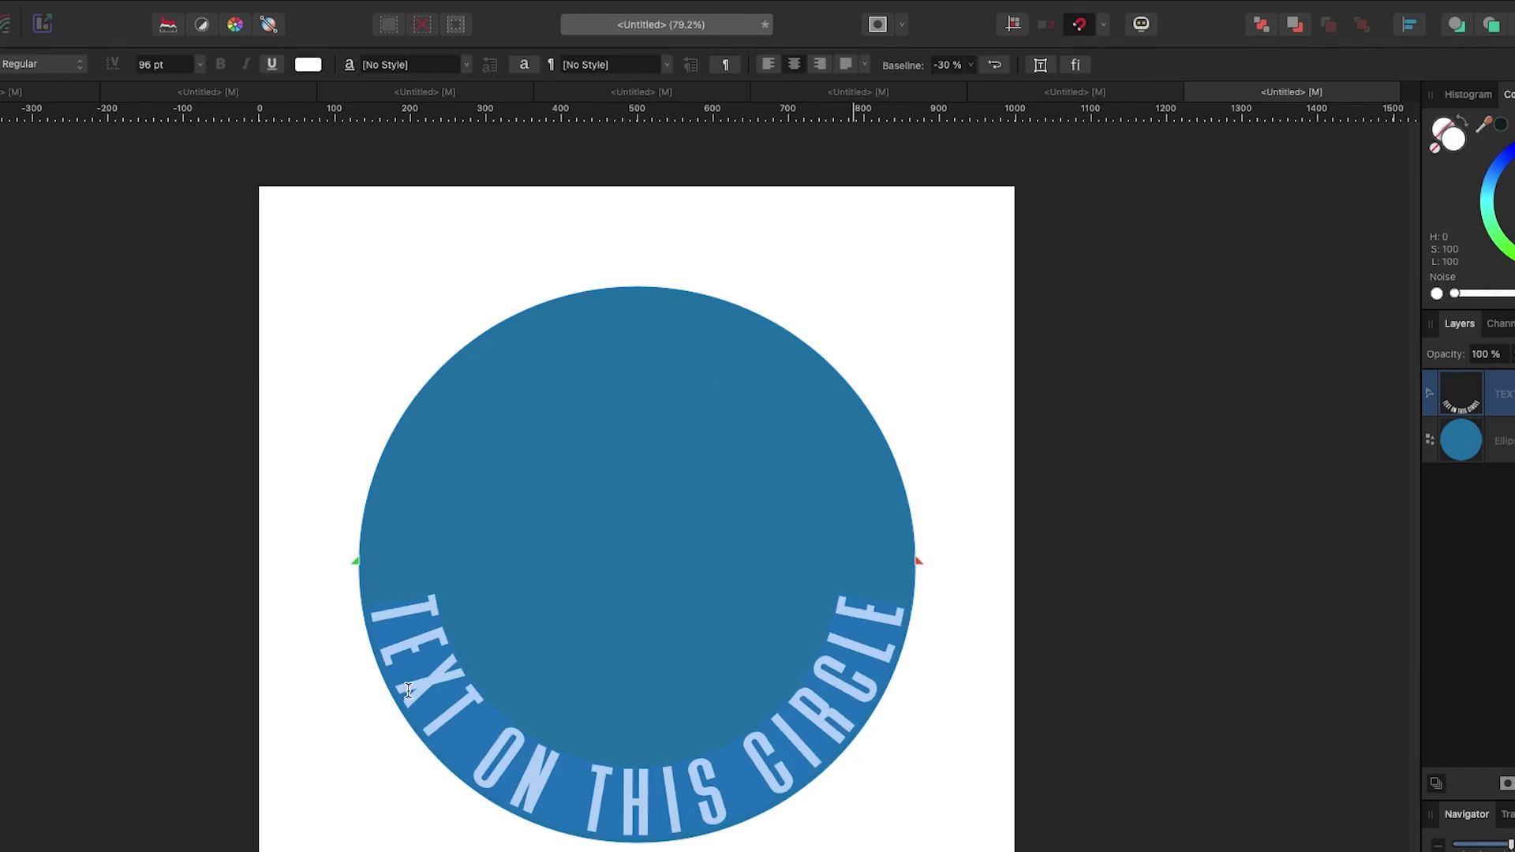
{"action": "key", "text": "alt+Left"}
{"action": "key", "text": "alt+Left"}
{"action": "key", "text": "alt+Left"}
{"action": "key", "text": "alt+Left"}
{"action": "key", "text": "alt+Left"}
{"action": "key", "text": "alt+Left"}
{"action": "key", "text": "alt+Left"}
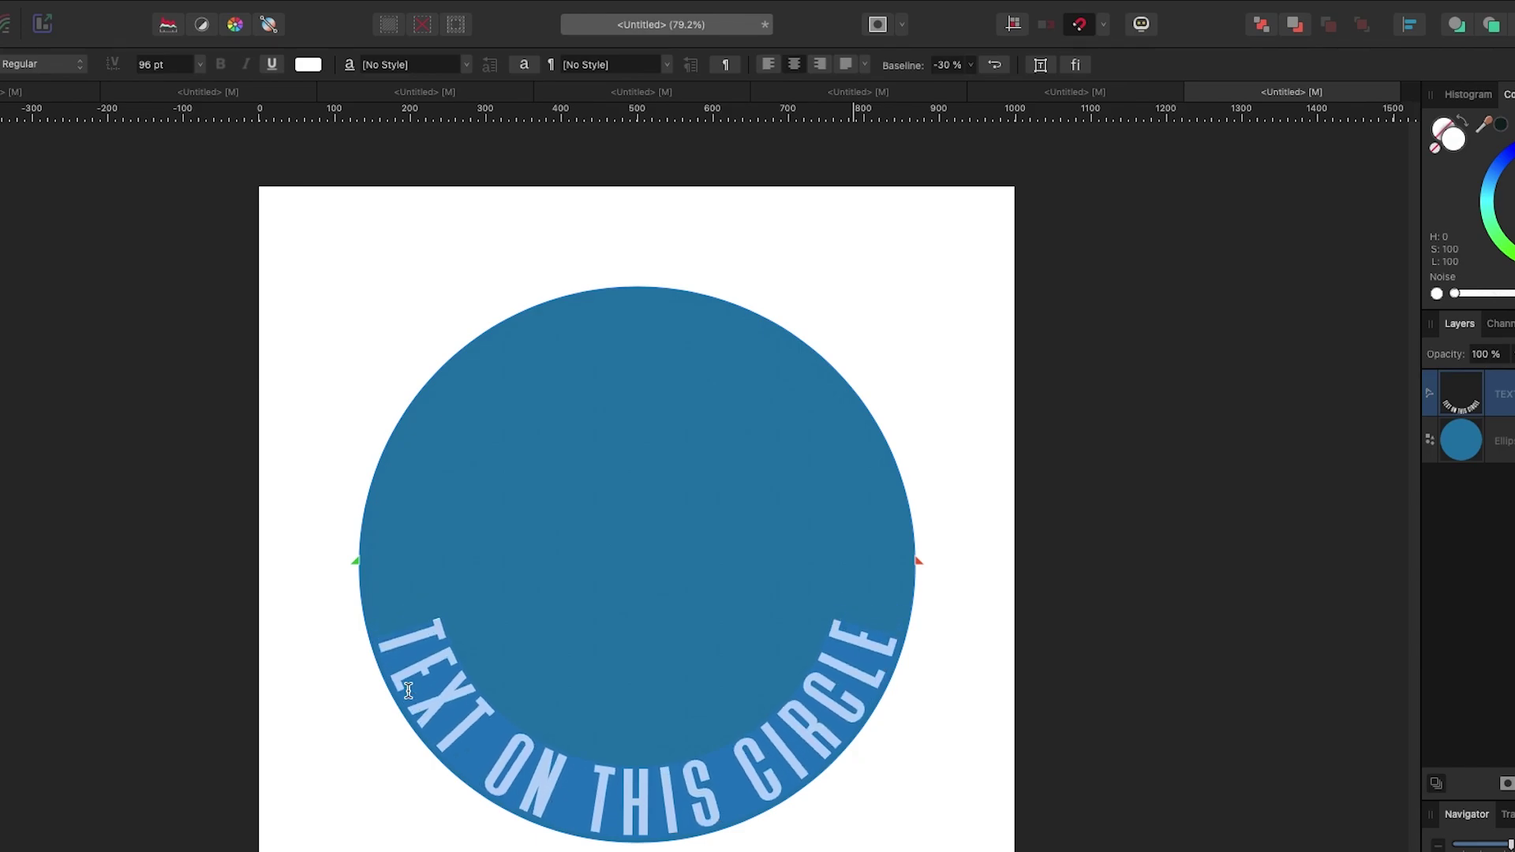
{"action": "key", "text": "Escape"}
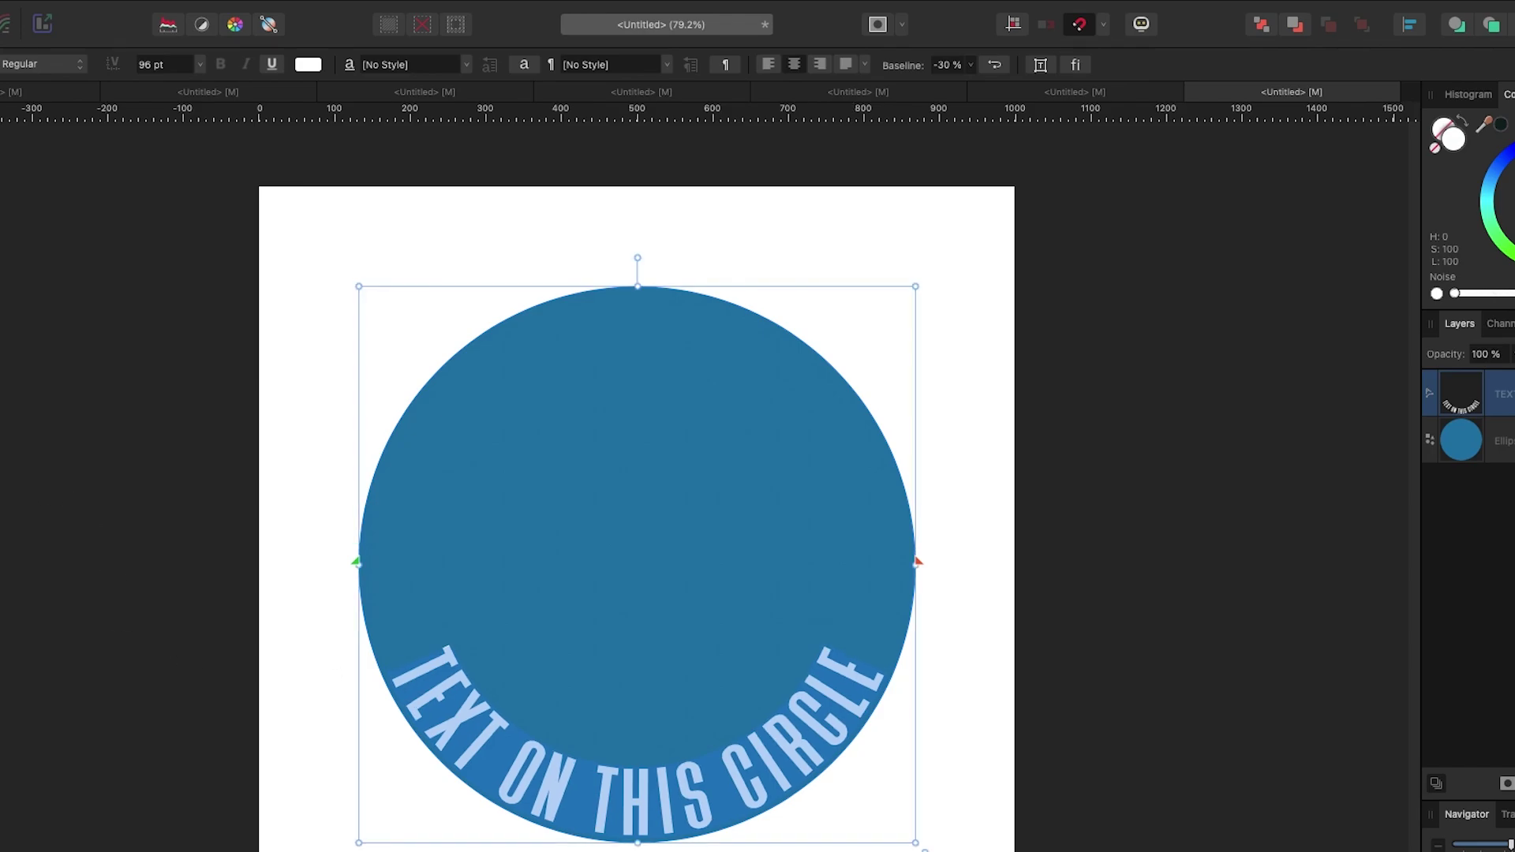
{"action": "left_click", "coordinate": [46, 254]}
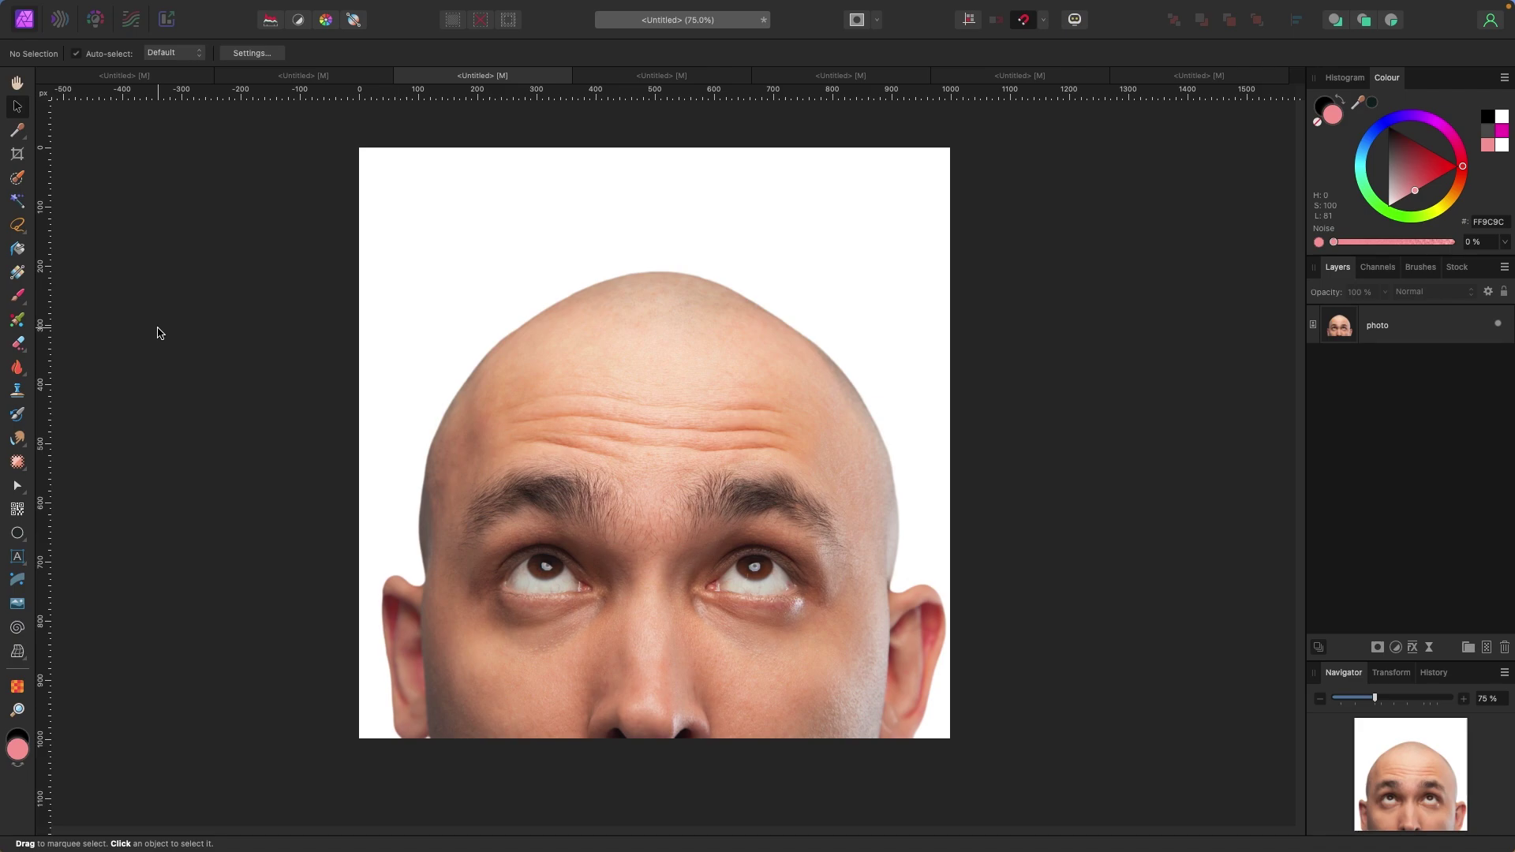
Draw a pink circle over the head with the Ellipse Tool and move it into place
{"action": "left_click", "coordinate": [17, 534]}
{"action": "left_click_drag", "start_coordinate": [472, 254], "coordinate": [892, 729]}
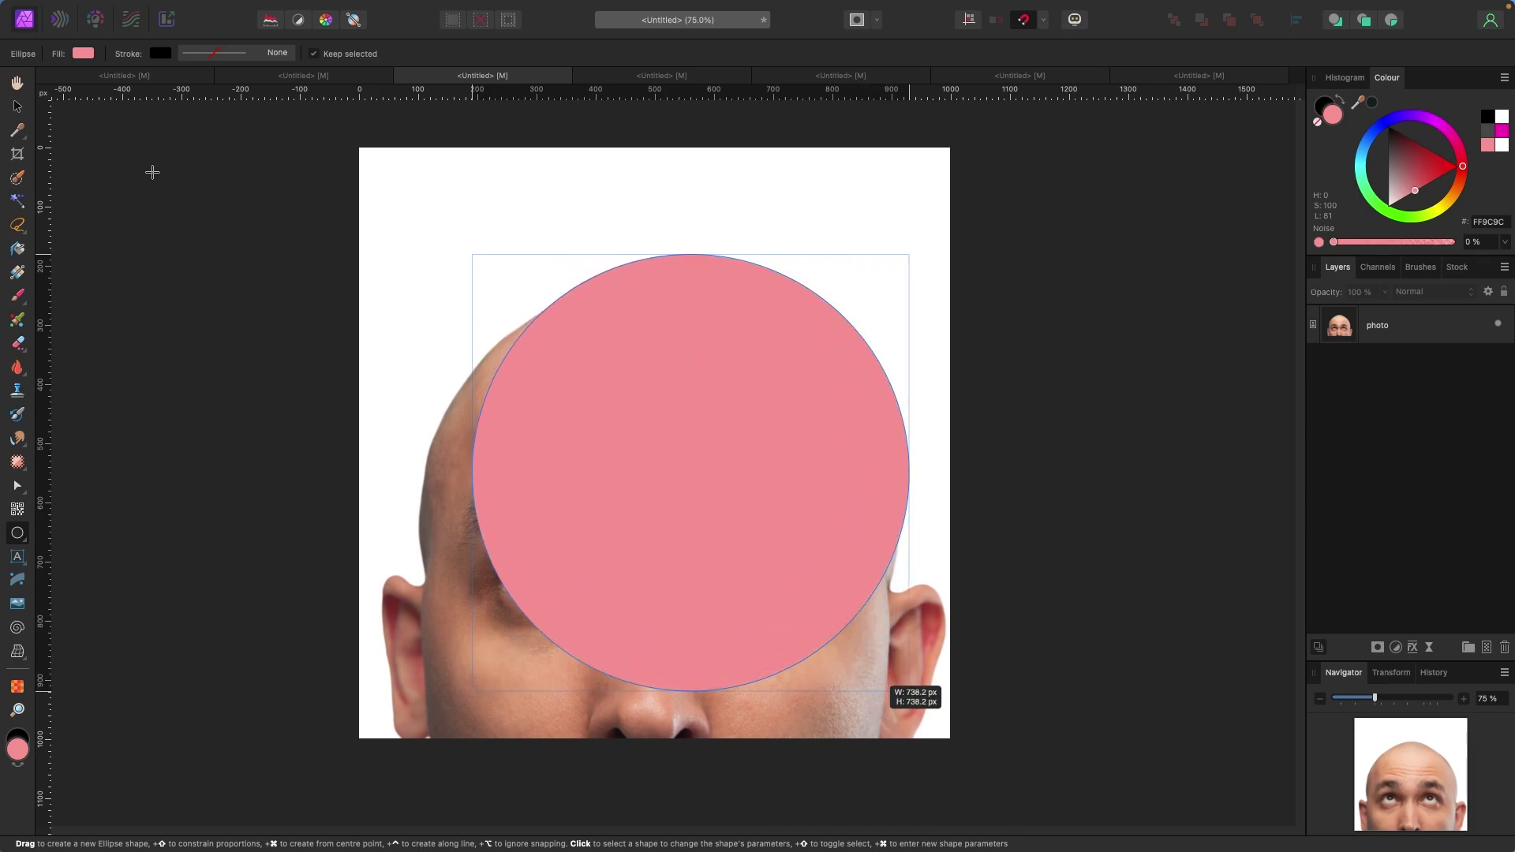
{"action": "key", "text": "v"}
{"action": "left_click_drag", "start_coordinate": [732, 412], "coordinate": [703, 440]}
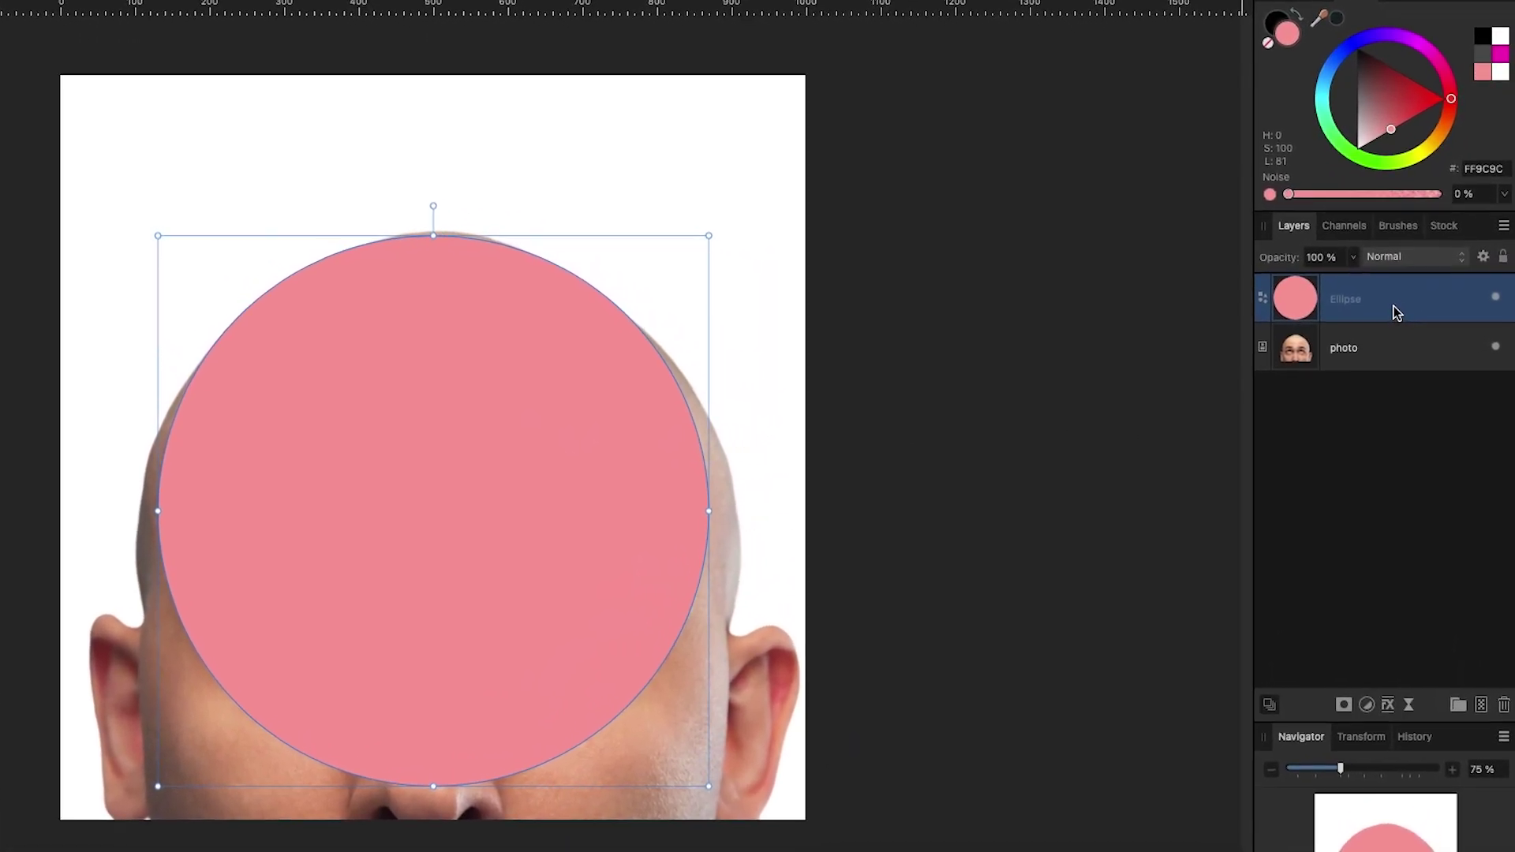
Set the circle's opacity to 50 %, resize it to fit the crown and centre it on the canvas
{"action": "left_click", "coordinate": [1353, 257]}
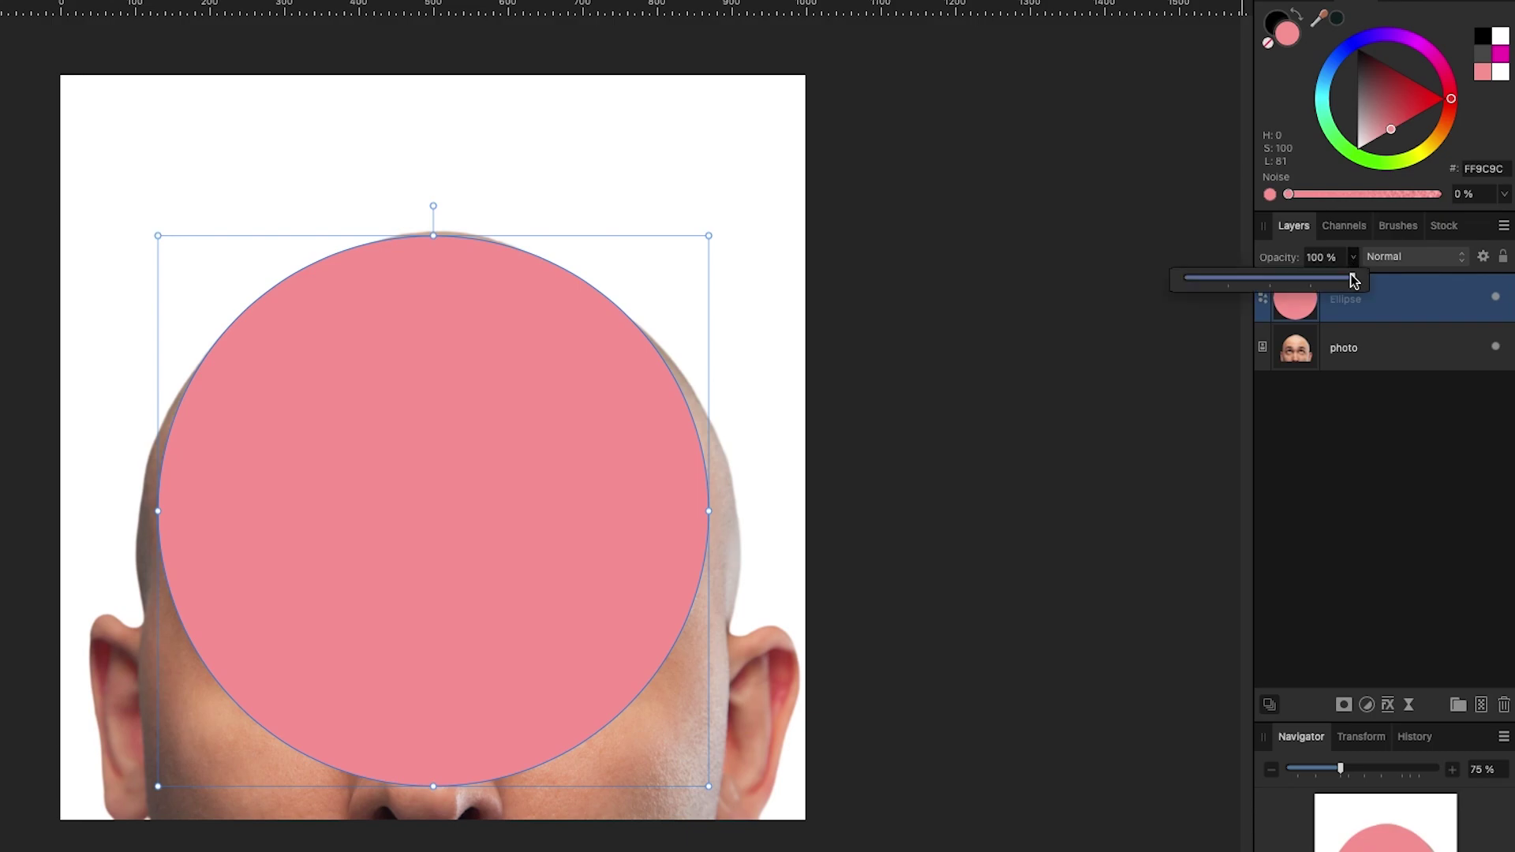
{"action": "left_click_drag", "start_coordinate": [1349, 283], "coordinate": [1269, 285]}
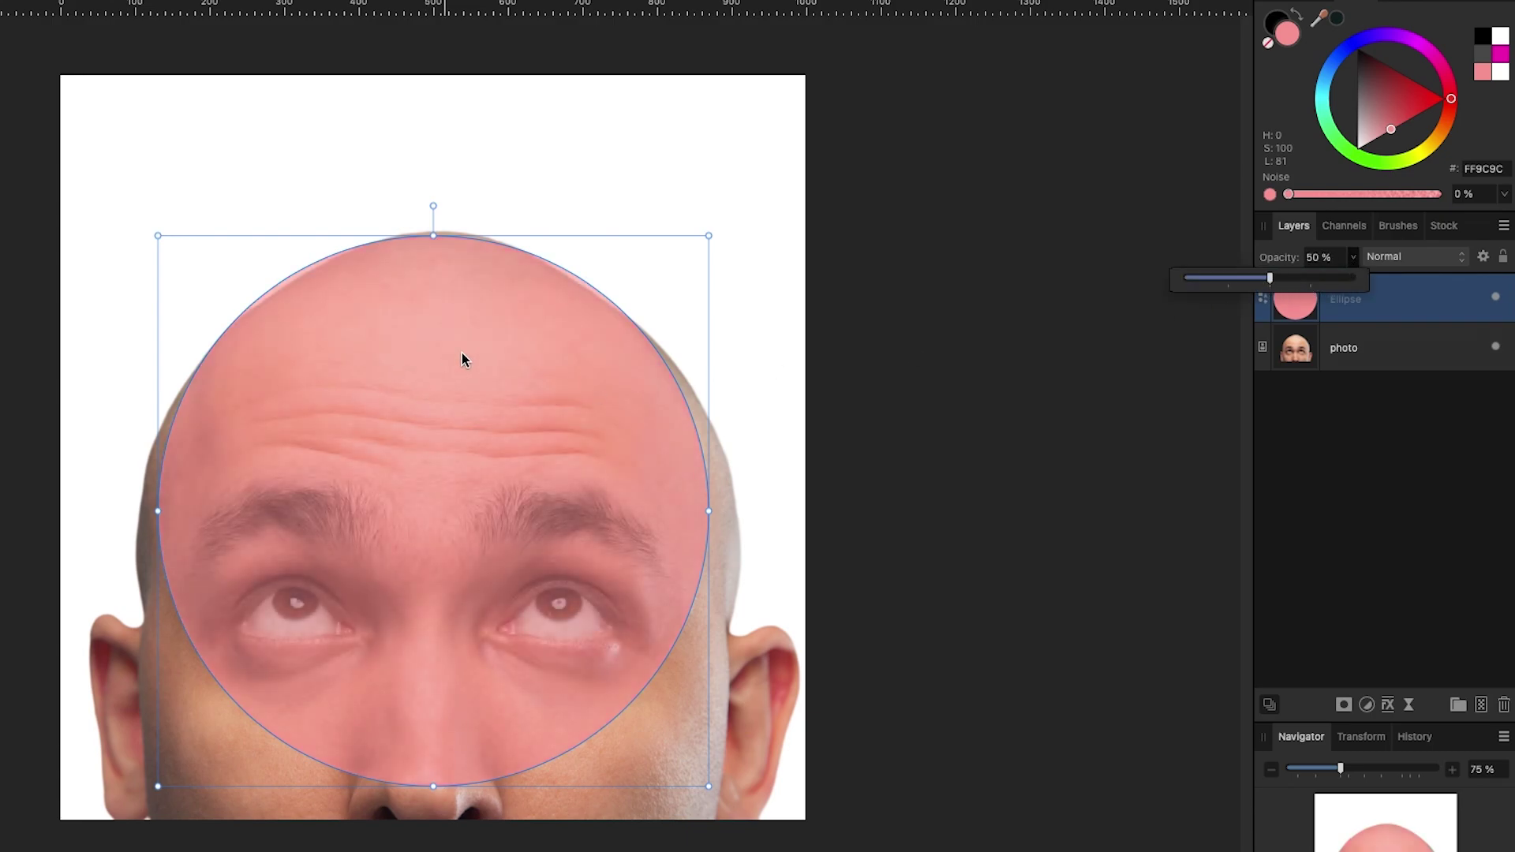
{"action": "left_click_drag", "start_coordinate": [489, 337], "coordinate": [489, 340]}
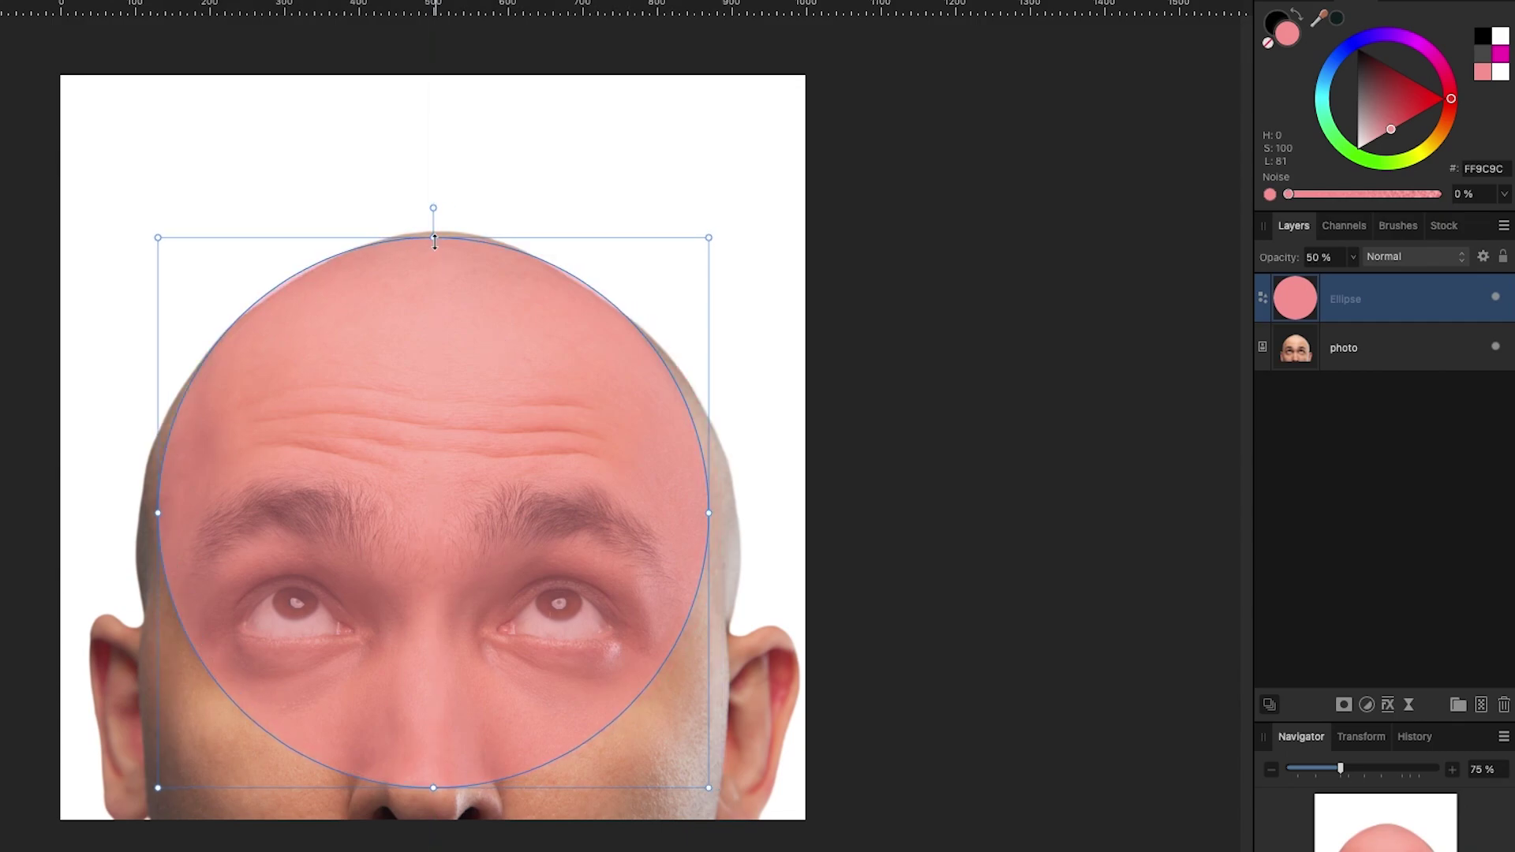
{"action": "left_click_drag", "start_coordinate": [434, 238], "coordinate": [434, 234]}
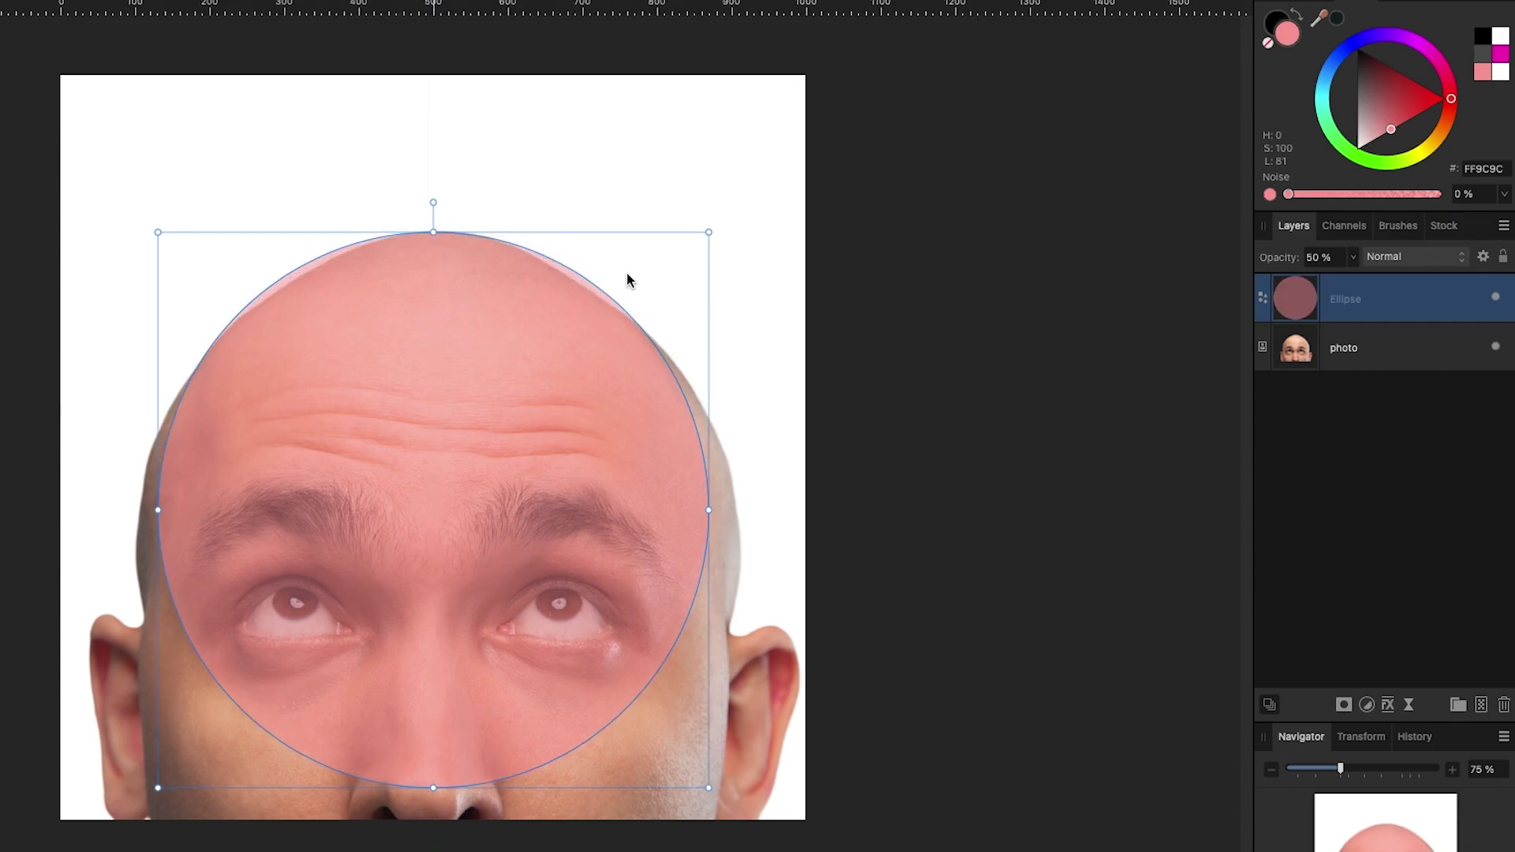
{"action": "left_click_drag", "start_coordinate": [708, 232], "coordinate": [704, 236]}
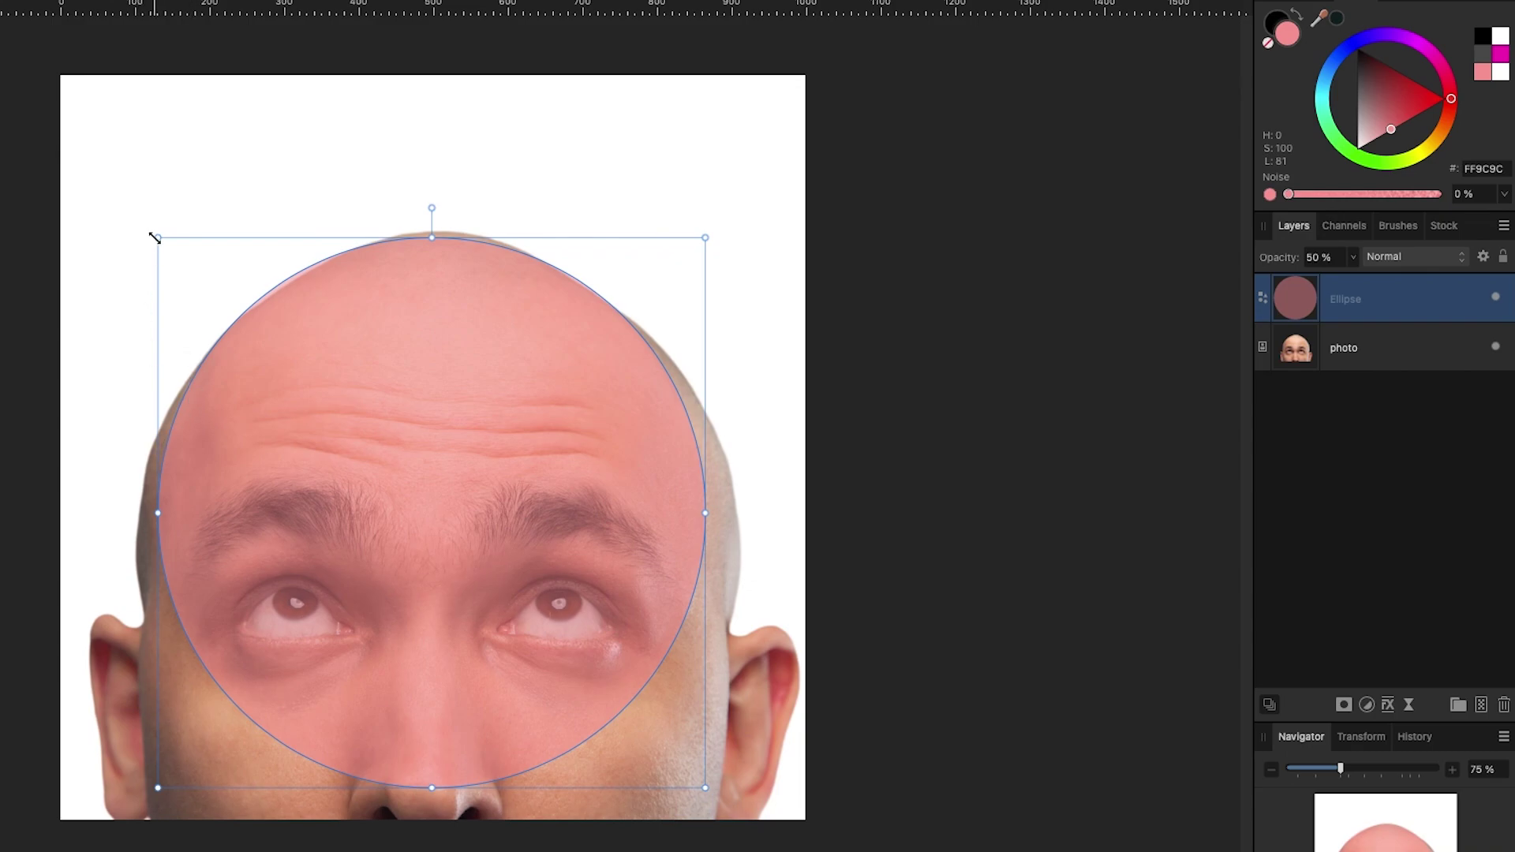
{"action": "left_click_drag", "start_coordinate": [393, 338], "coordinate": [392, 343]}
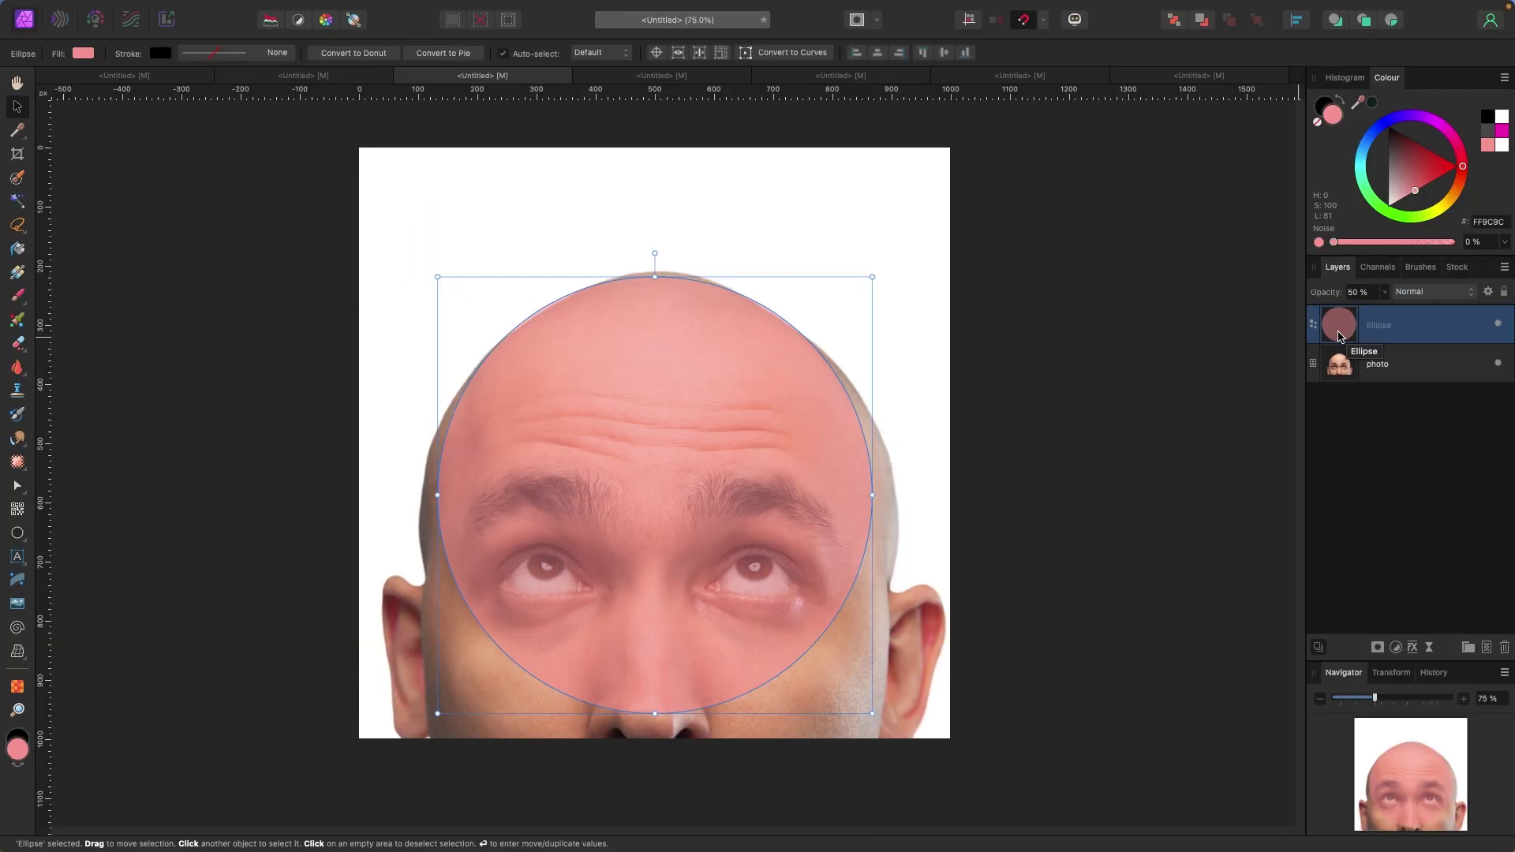
Put text on the circle's edge reading 'TEXT AROUND THIS GUYS HEAD', correcting a typo, and select it
{"action": "left_click", "coordinate": [18, 560]}
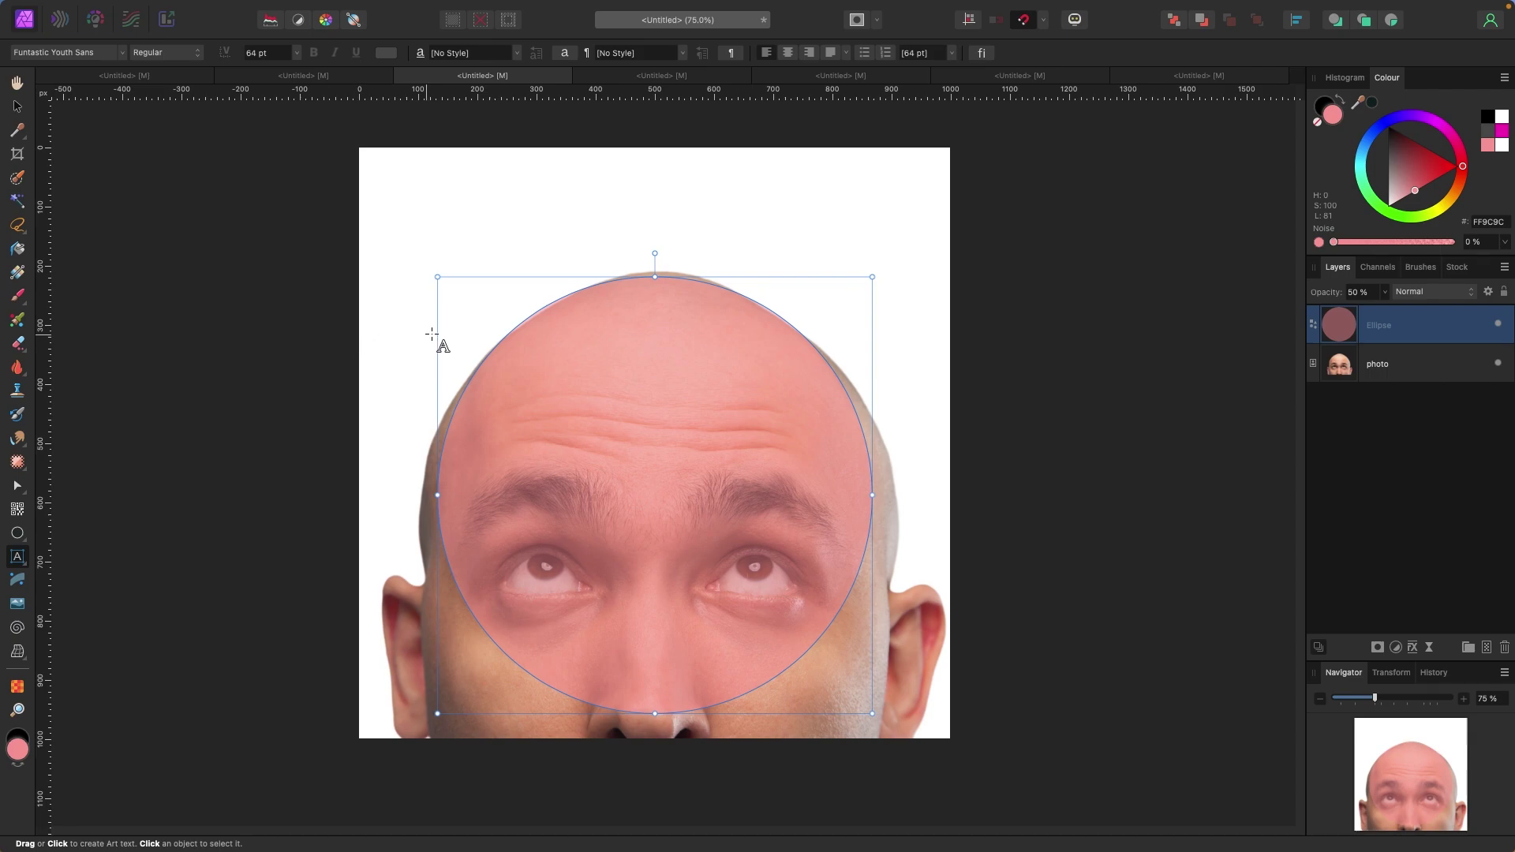
{"action": "left_click", "coordinate": [464, 380]}
{"action": "type", "text": "TEXT AROUN"}
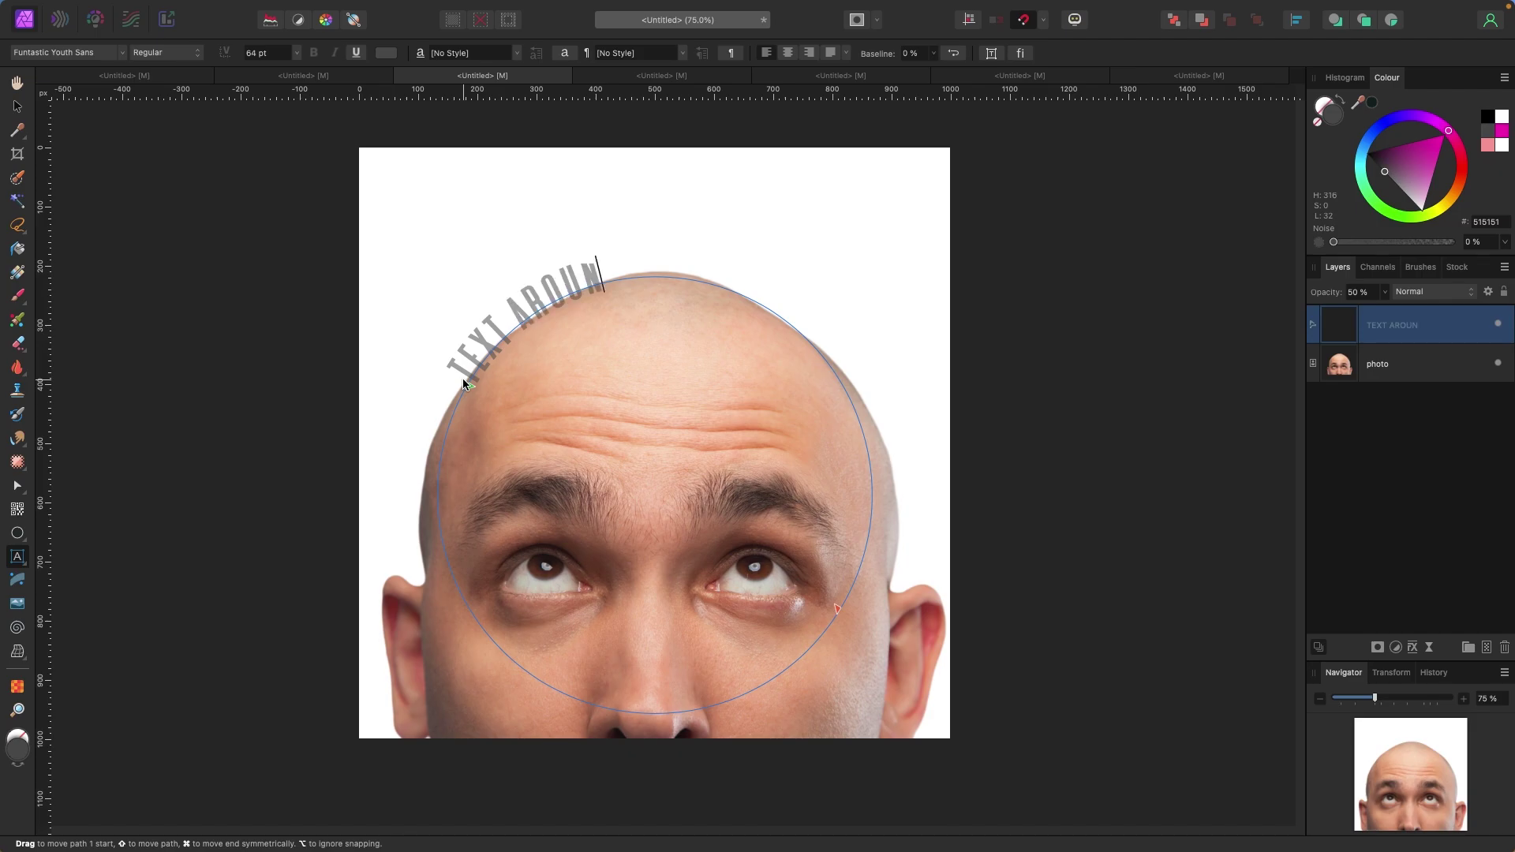
{"action": "type", "text": "D THIS GU/ys"}
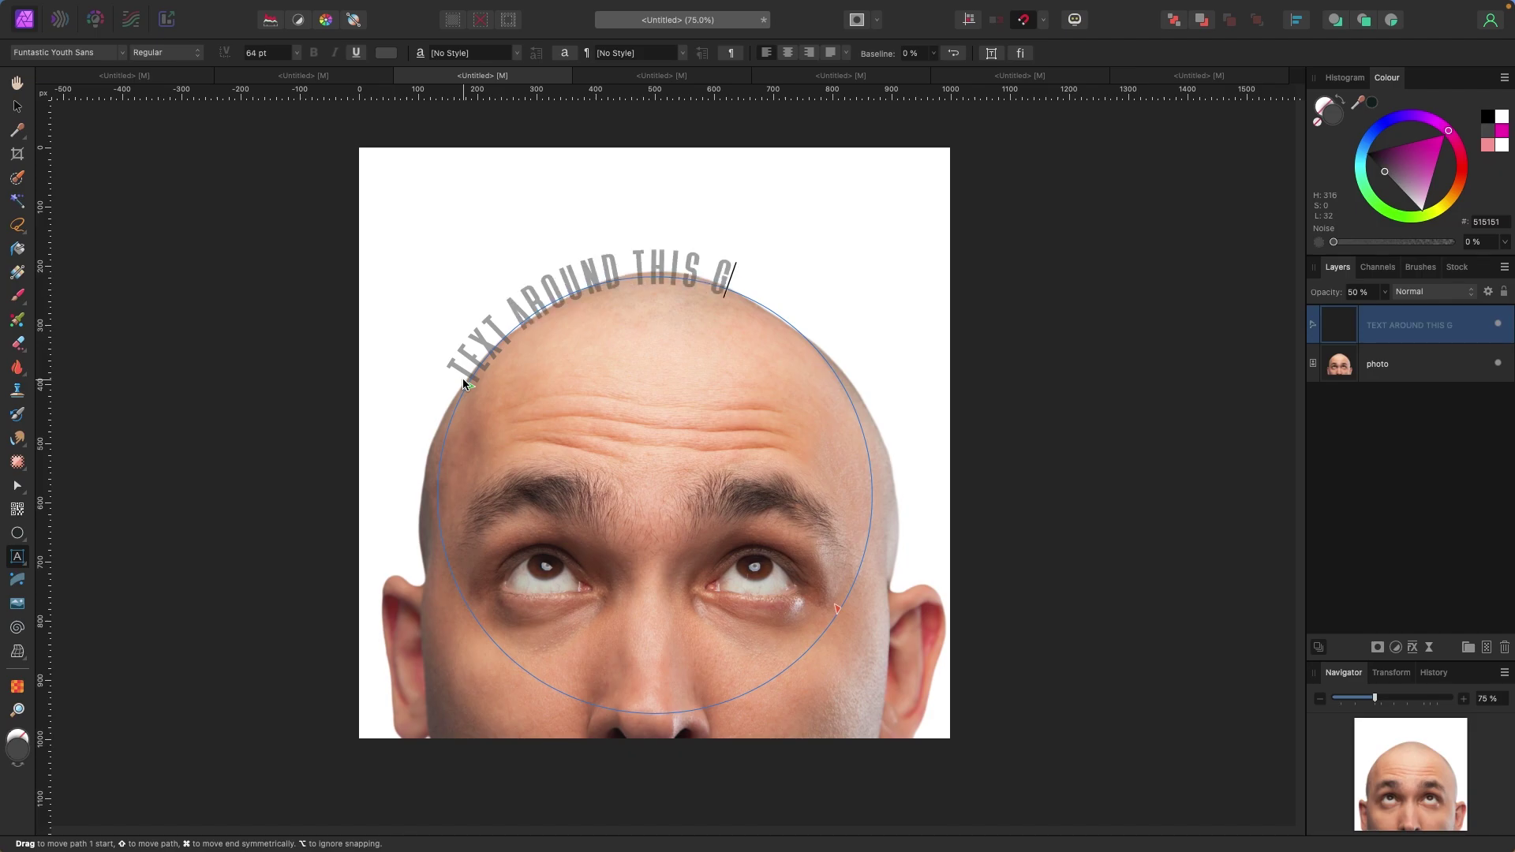
{"action": "key", "text": "BackSpace"}
{"action": "key", "text": "BackSpace"}
{"action": "key", "text": "BackSpace"}
{"action": "type", "text": "YS HEAD"}
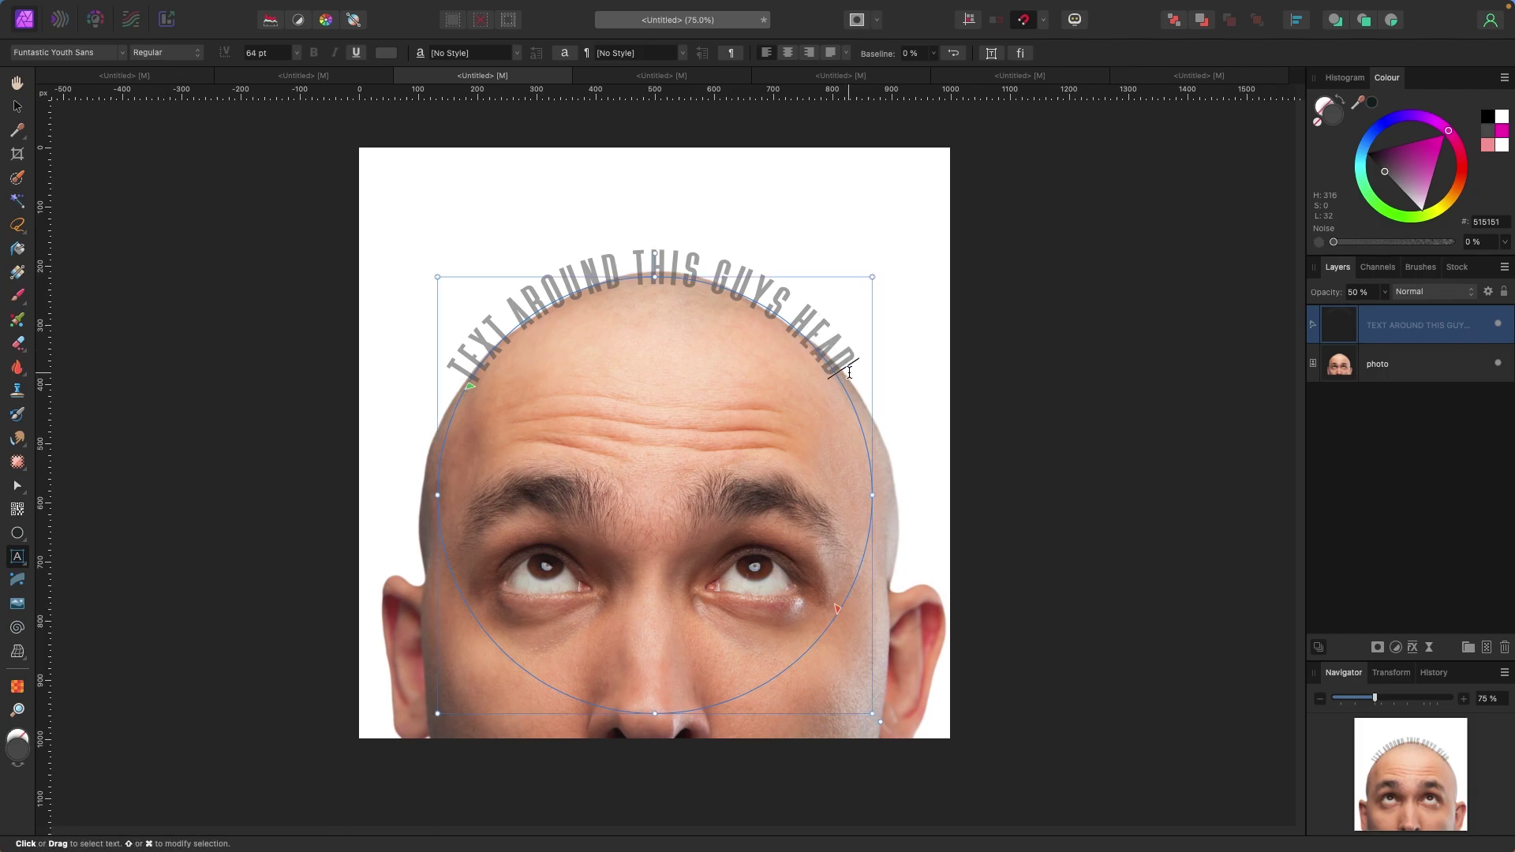
{"action": "left_click_drag", "start_coordinate": [653, 255], "coordinate": [405, 374]}
{"action": "left_click", "coordinate": [1385, 293]}
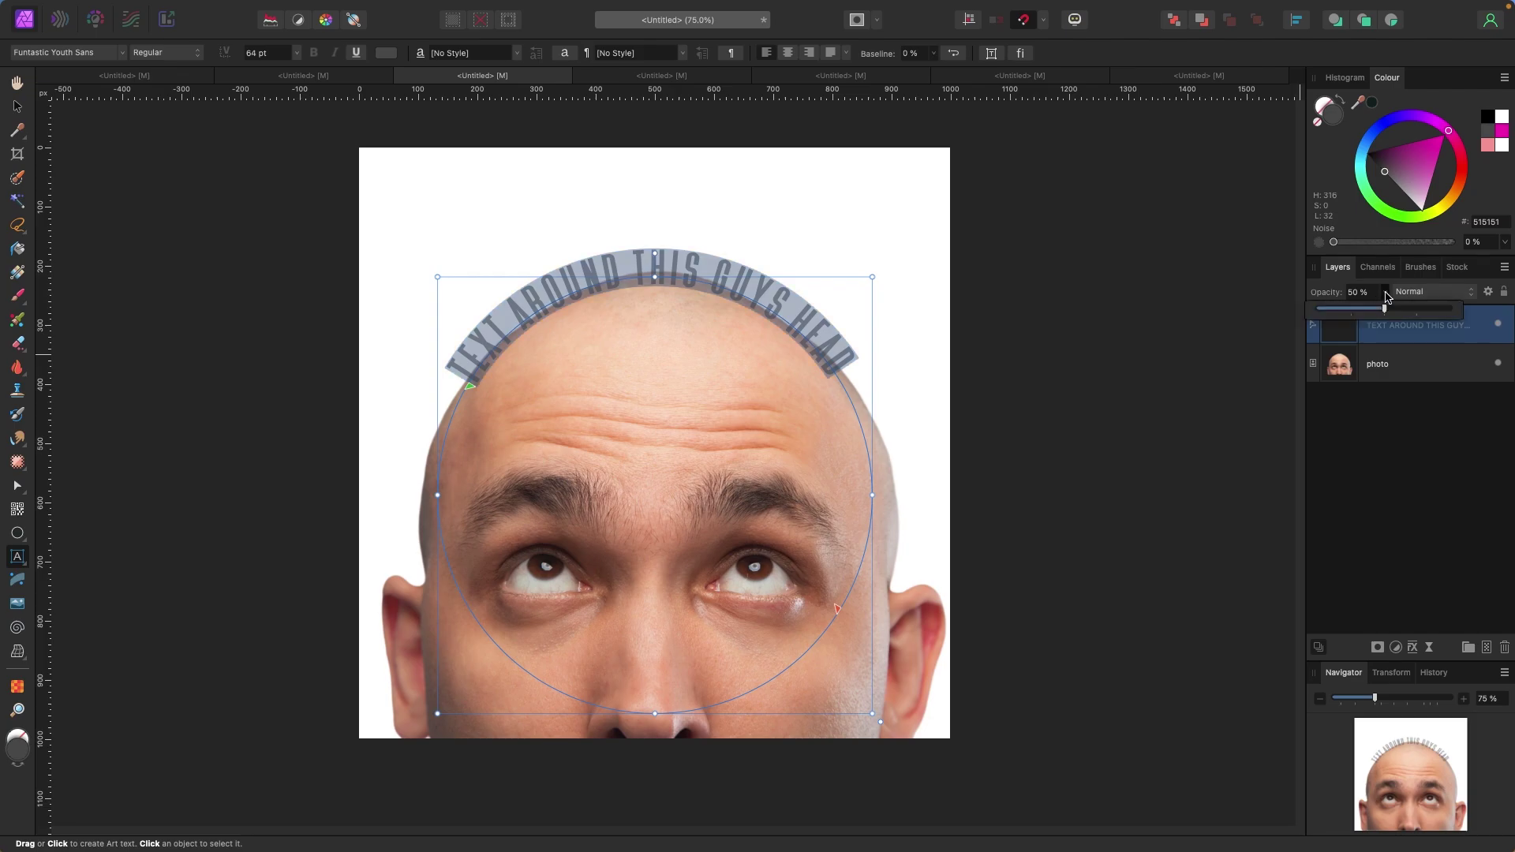
Set the head text's opacity to 92 %, adjust its path handles and centre-align it over the crown
{"action": "left_click_drag", "start_coordinate": [1386, 309], "coordinate": [1438, 308]}
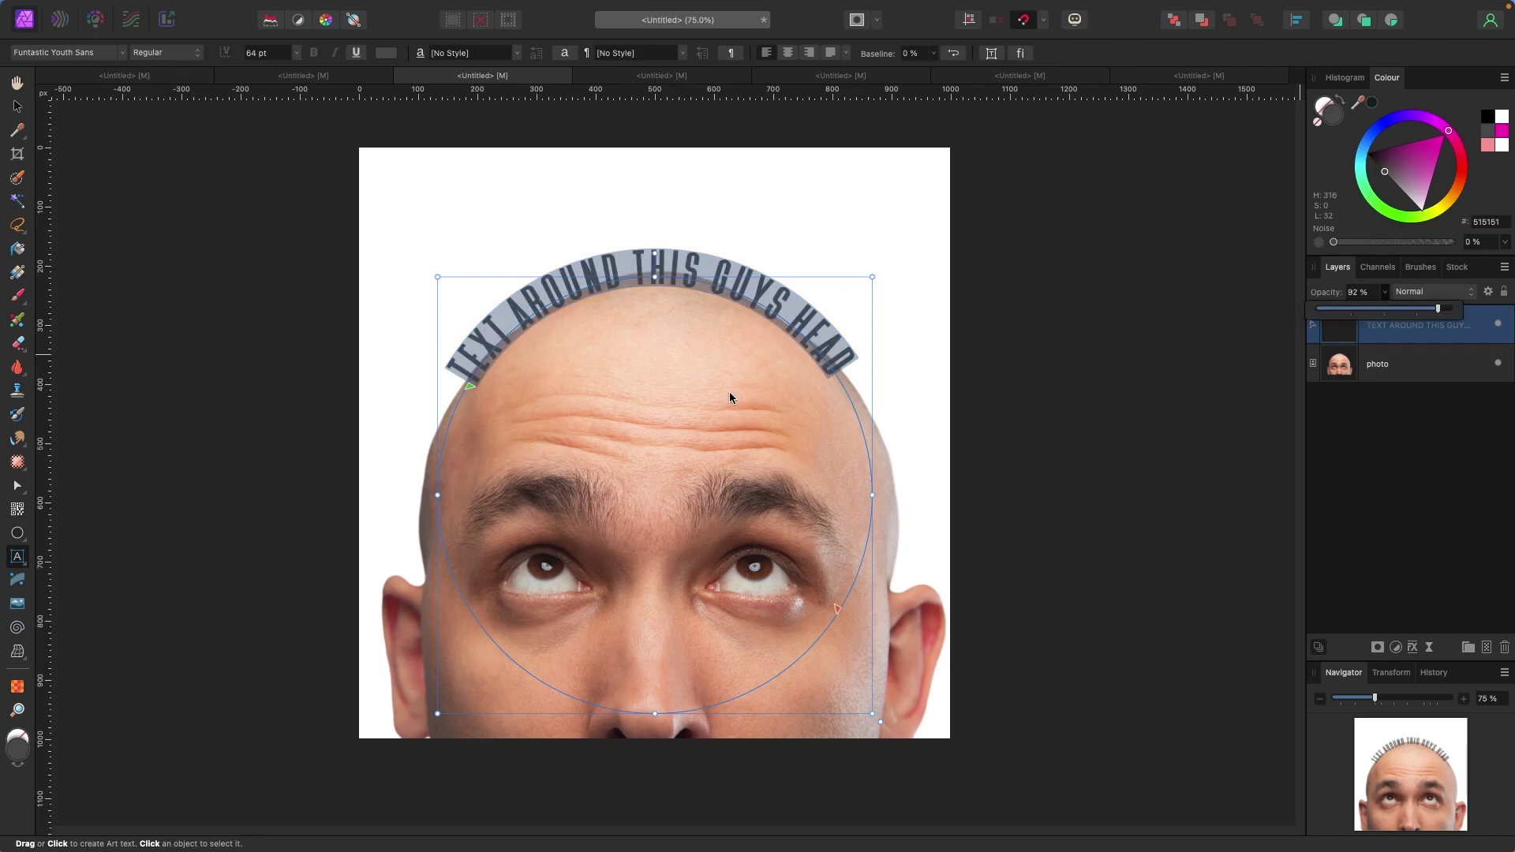
{"action": "left_click_drag", "start_coordinate": [475, 387], "coordinate": [438, 498]}
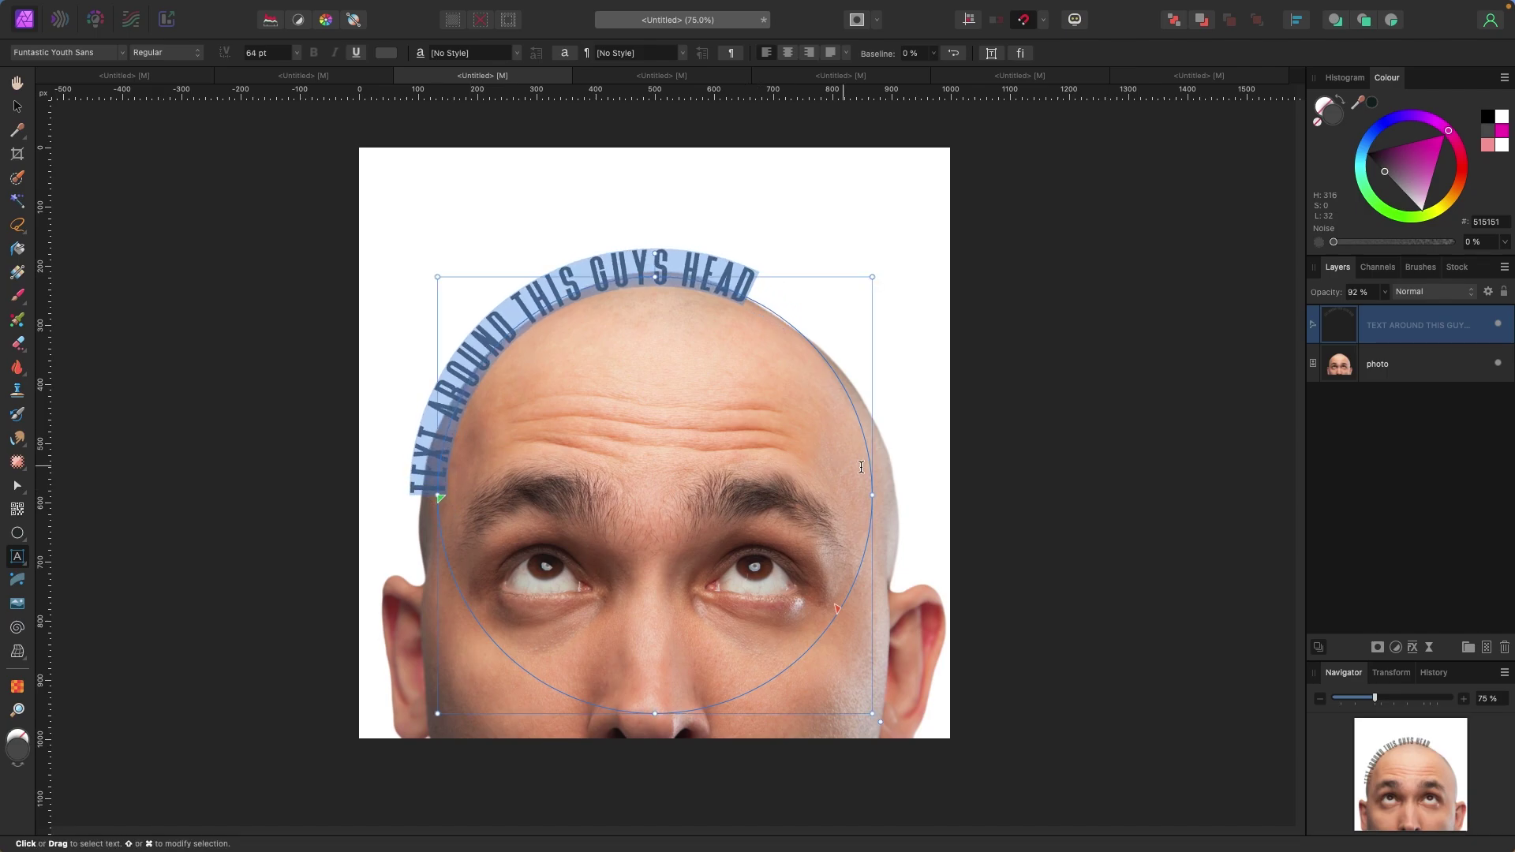
{"action": "left_click_drag", "start_coordinate": [836, 612], "coordinate": [882, 496]}
{"action": "left_click", "coordinate": [788, 53]}
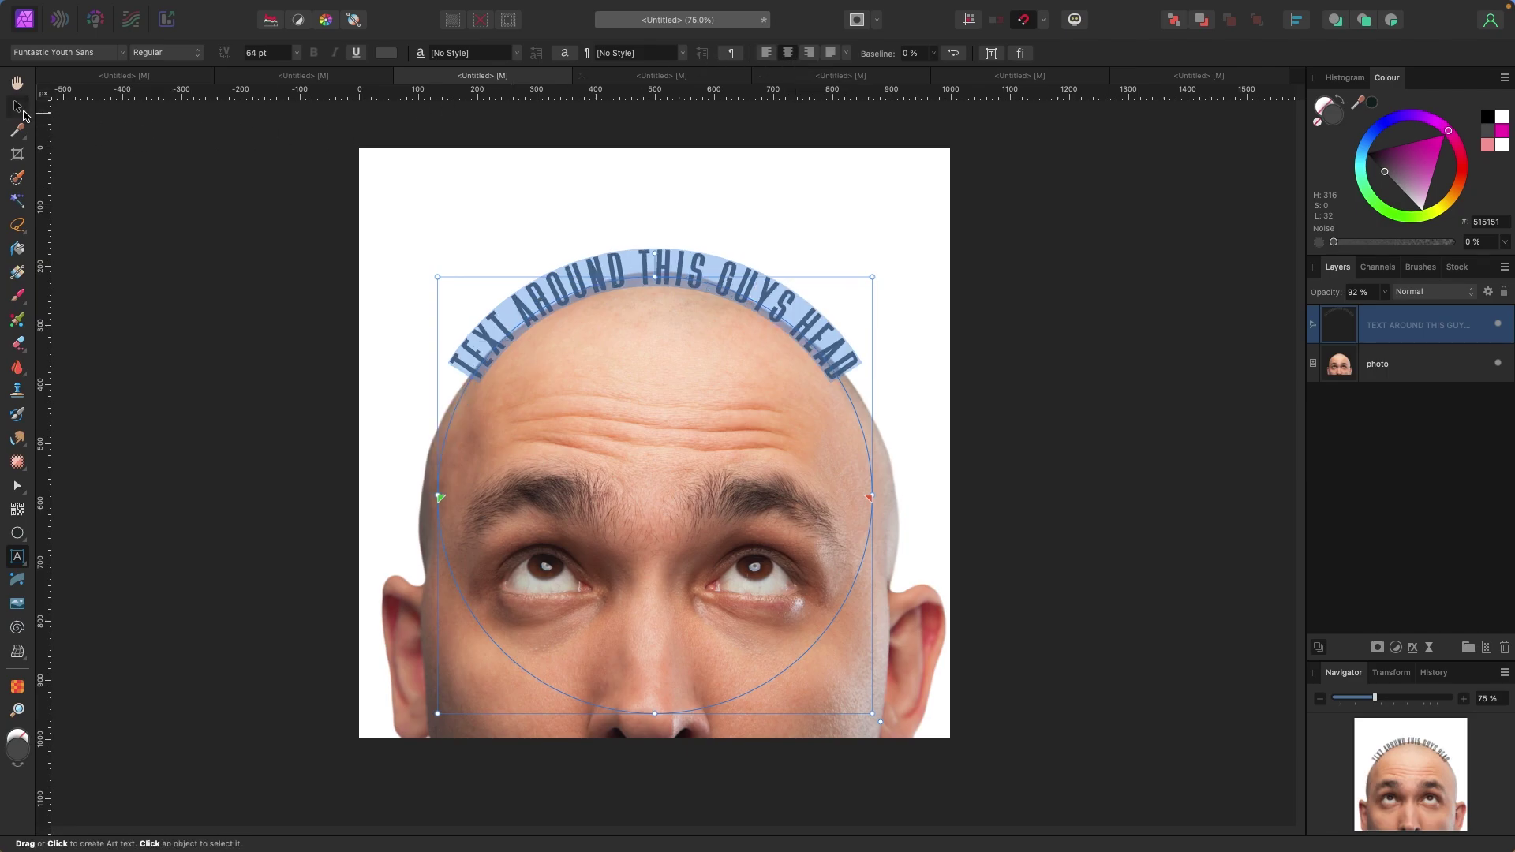
{"action": "left_click", "coordinate": [17, 106]}
{"action": "left_click", "coordinate": [242, 225]}
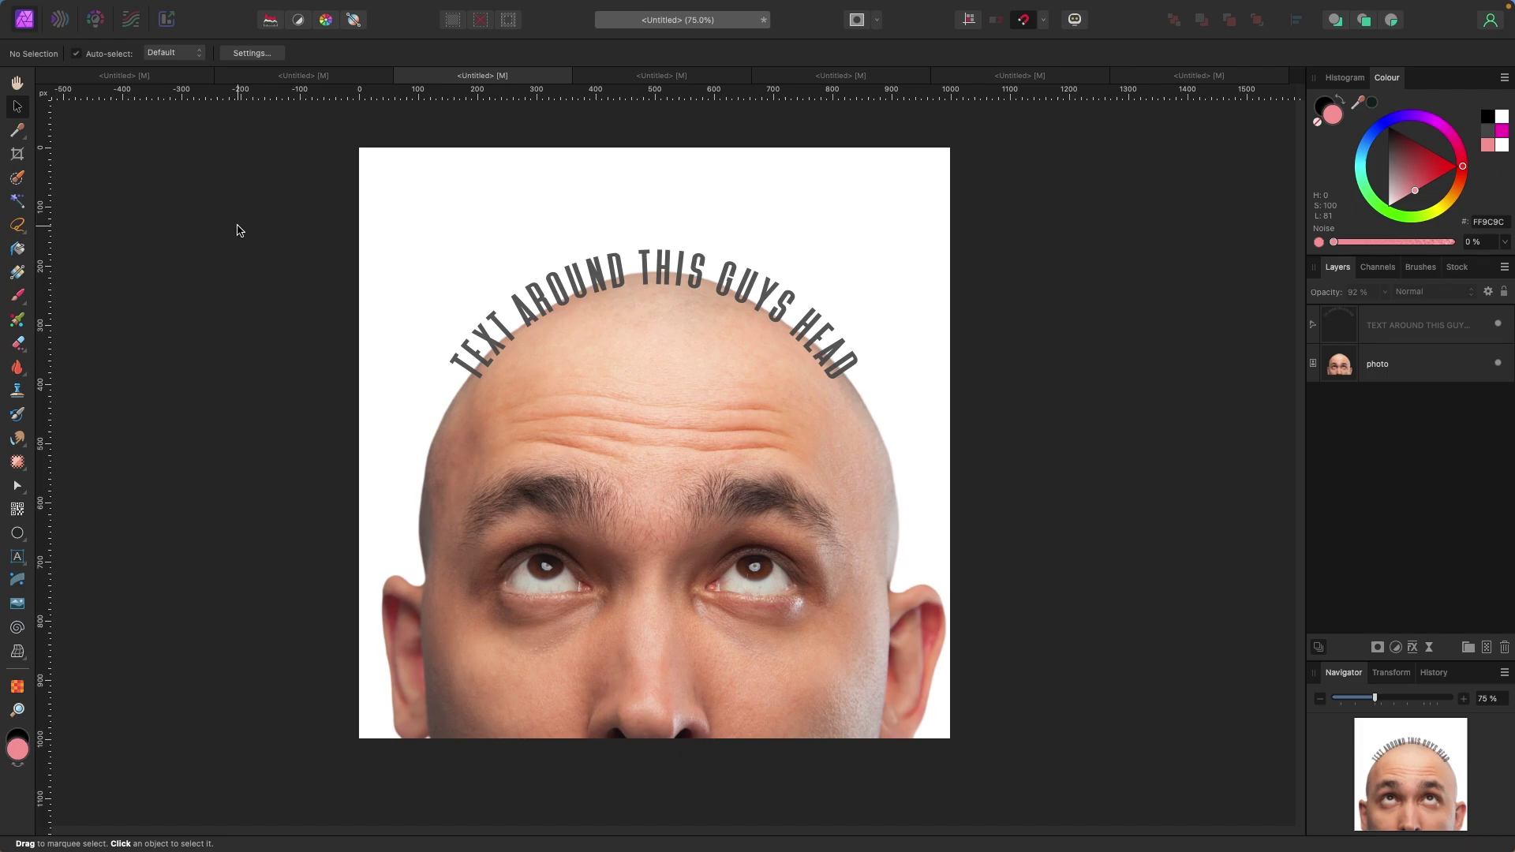
Lower the curved text's baseline to -8 % and deselect it
{"action": "double_click", "coordinate": [770, 302]}
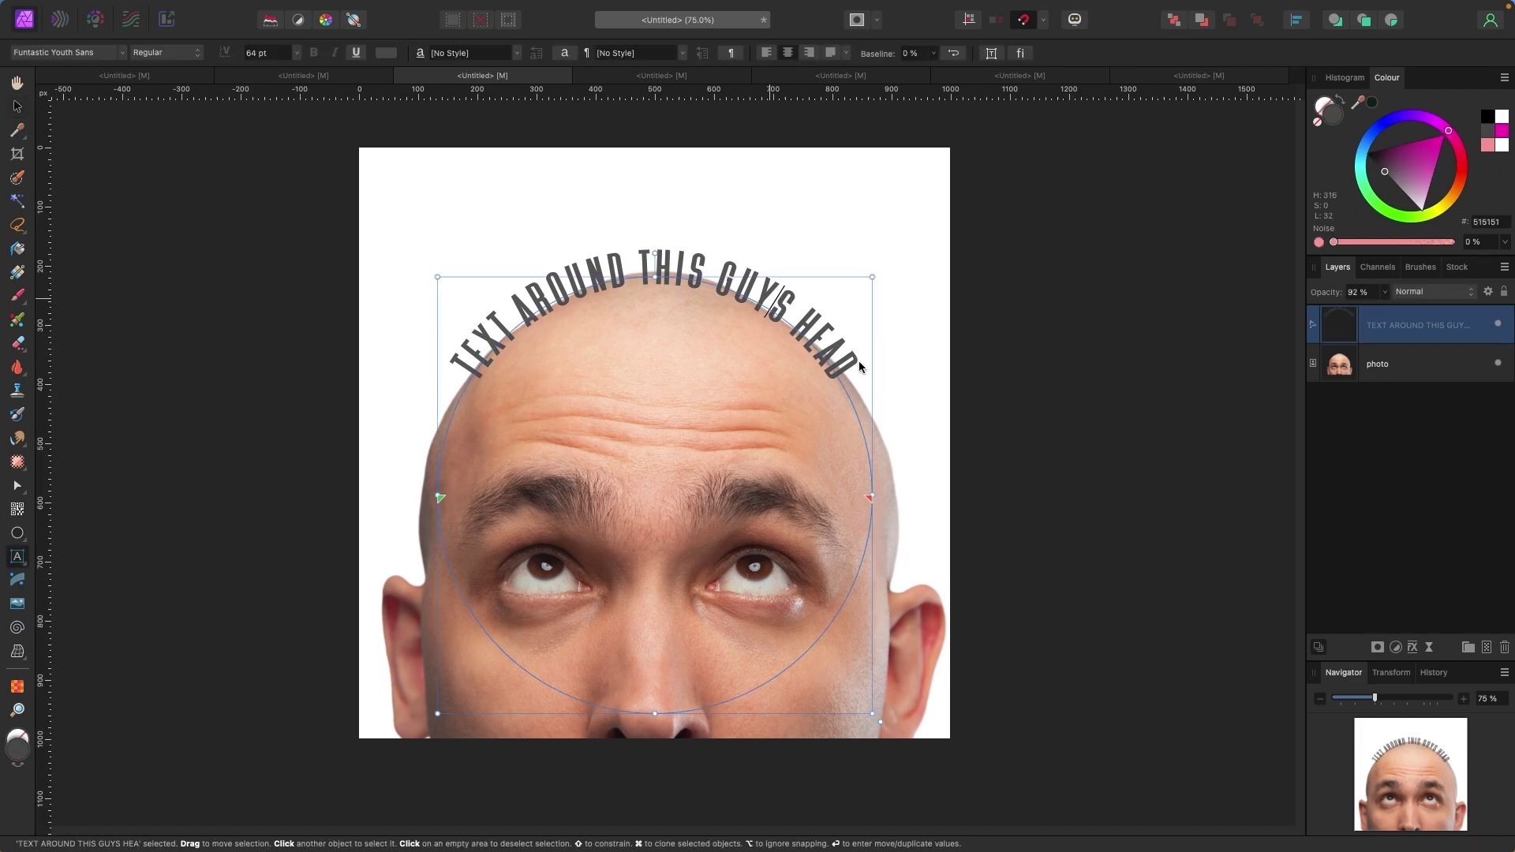
{"action": "left_click_drag", "start_coordinate": [854, 361], "coordinate": [403, 318]}
{"action": "key", "text": "Escape"}
{"action": "left_click", "coordinate": [932, 53]}
{"action": "left_click_drag", "start_coordinate": [939, 70], "coordinate": [917, 74]}
{"action": "left_click", "coordinate": [17, 105]}
{"action": "left_click", "coordinate": [193, 194]}
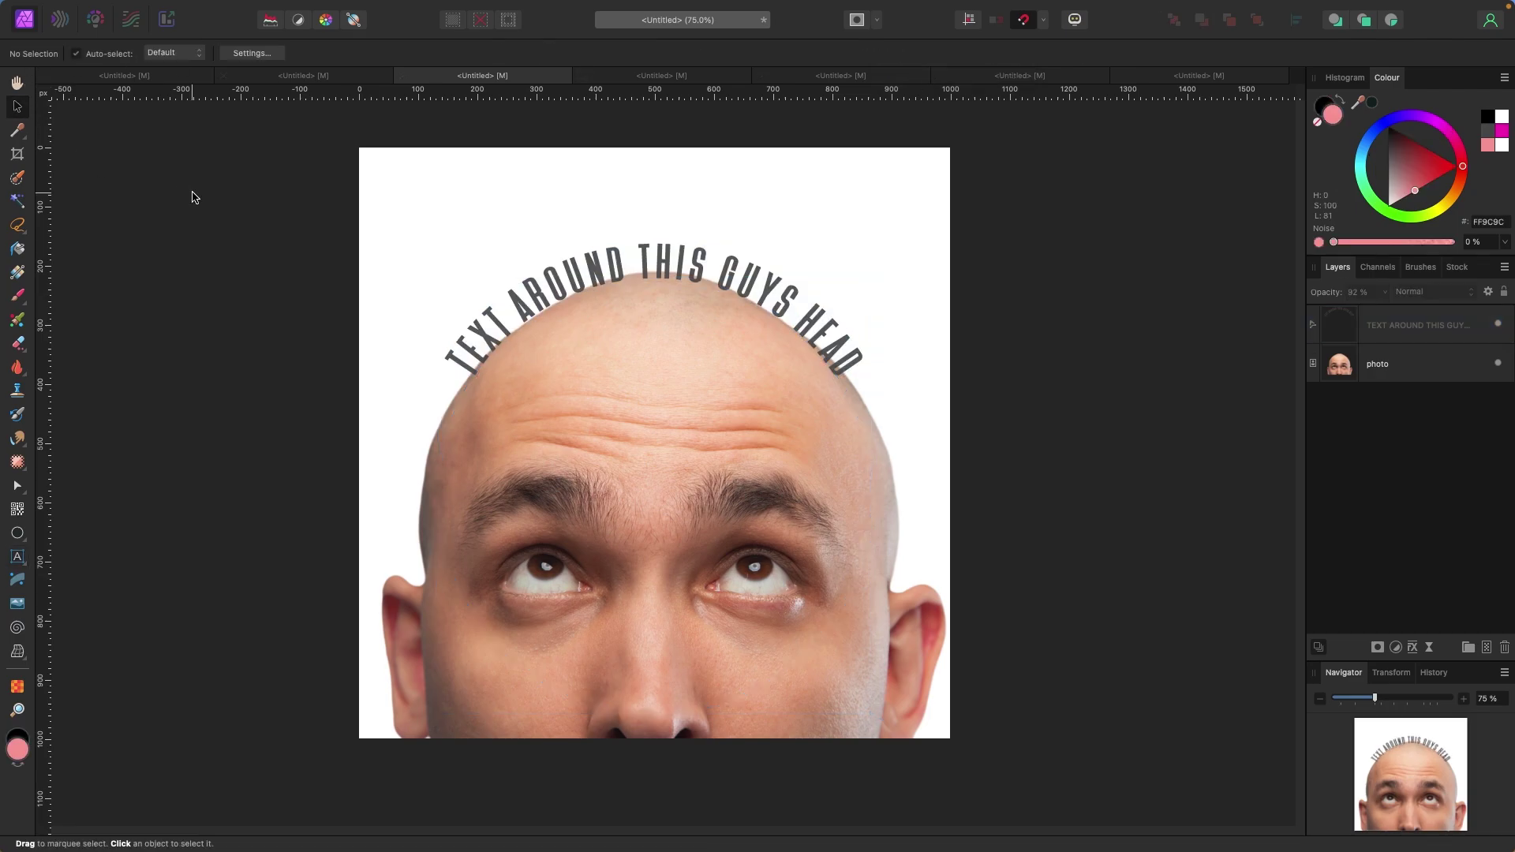